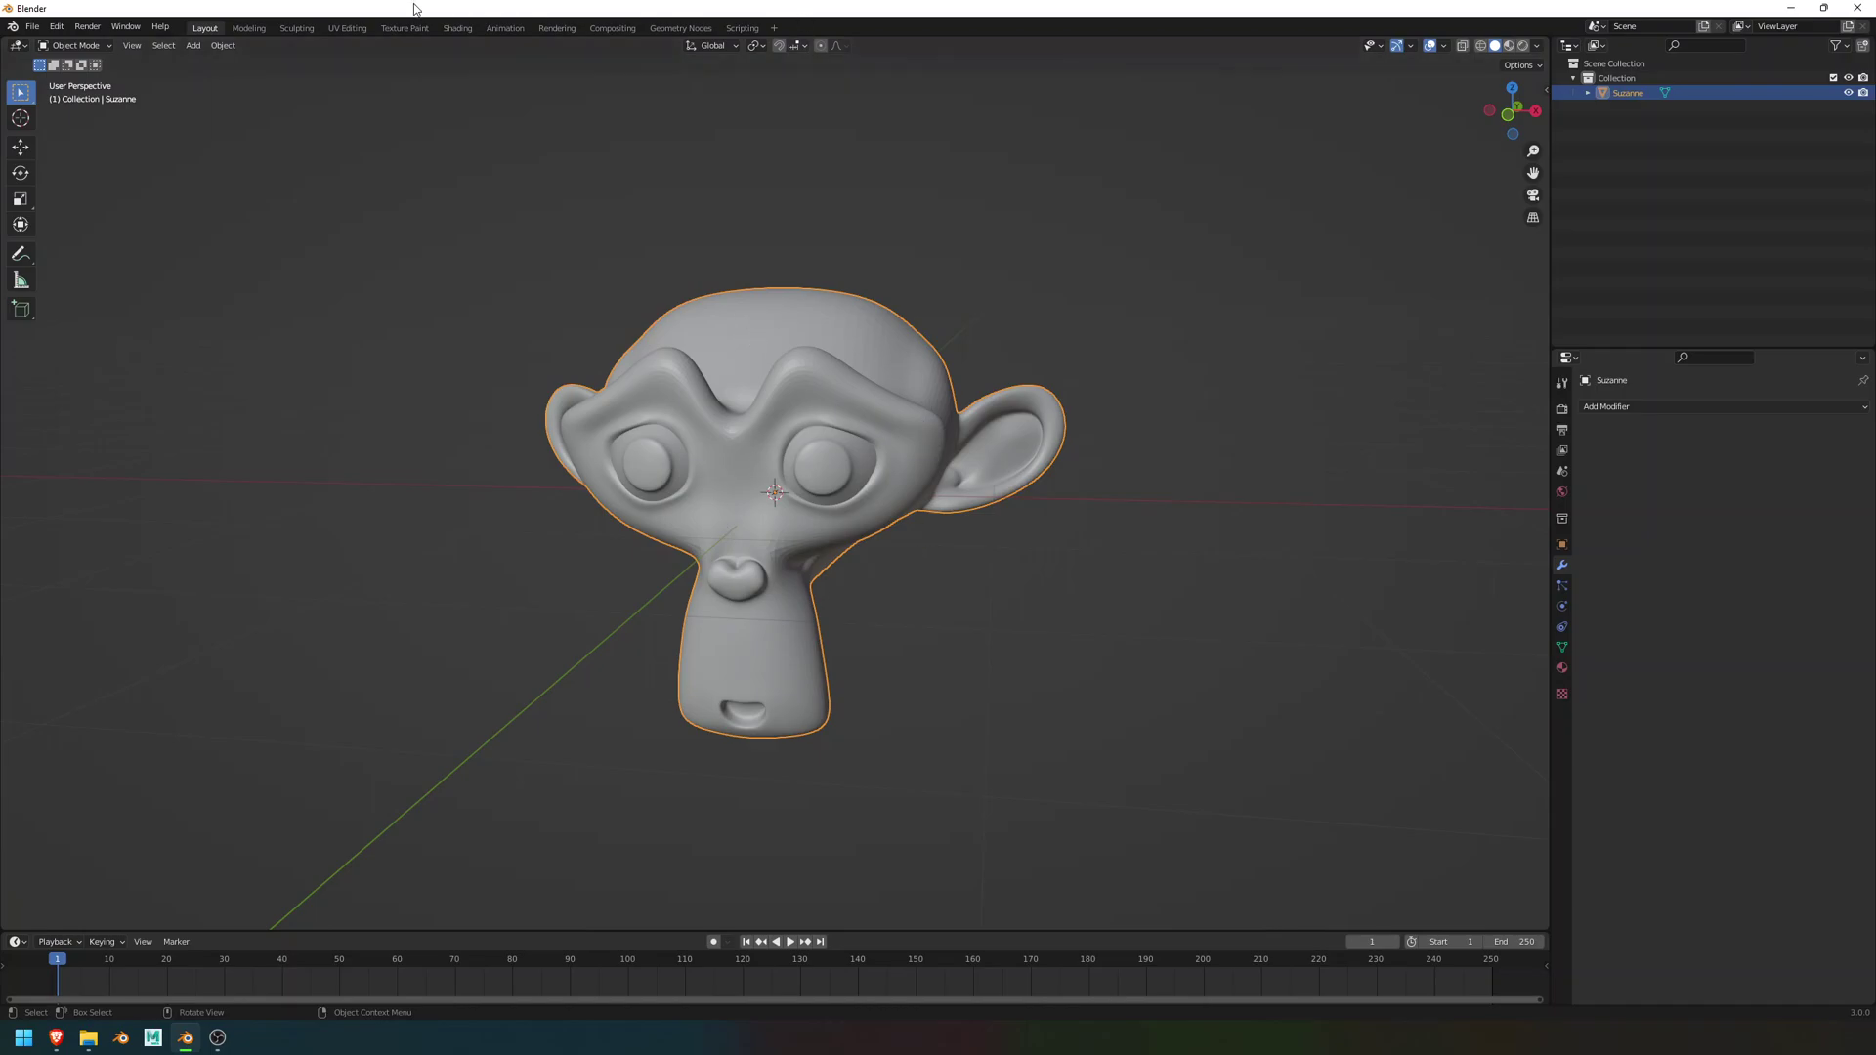
- Switch to the Shading workspace and create a new material for the monkey head
left_click(459, 29)
scroll(760, 320, "up", 5)
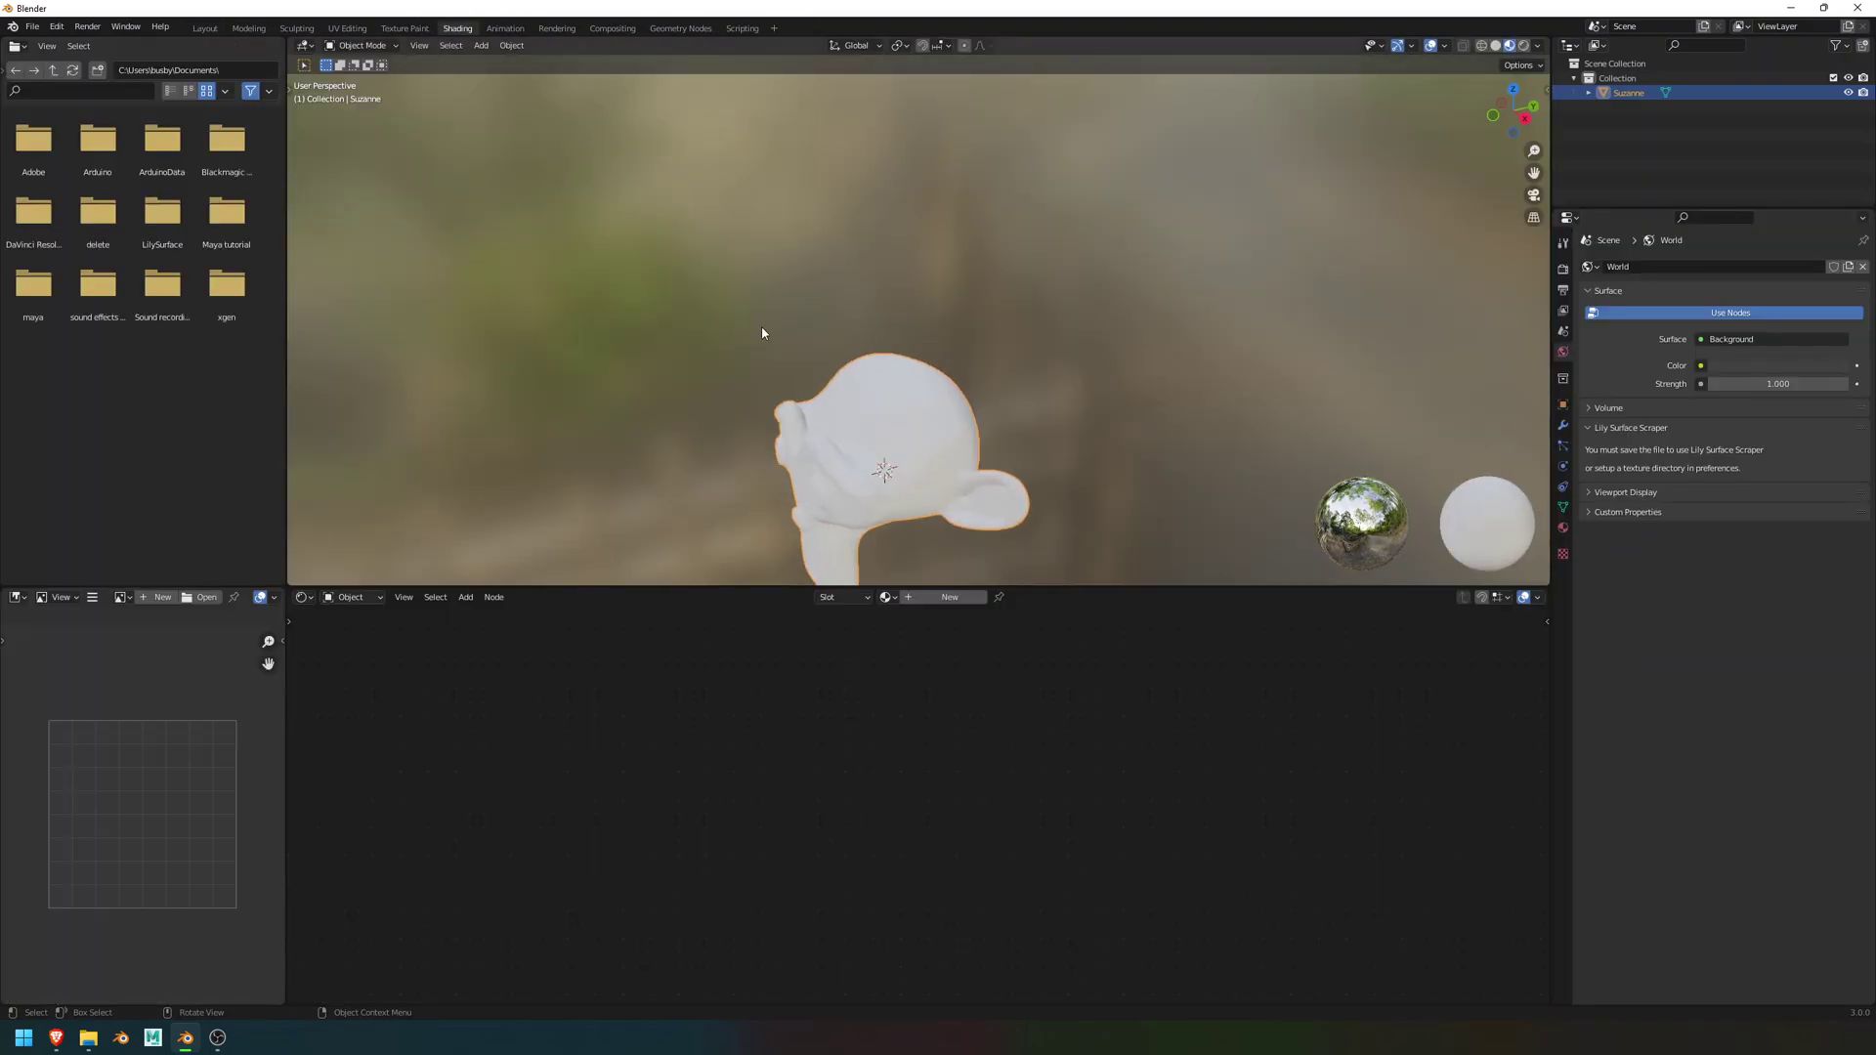
middle_click_drag(762, 326, 823, 326)
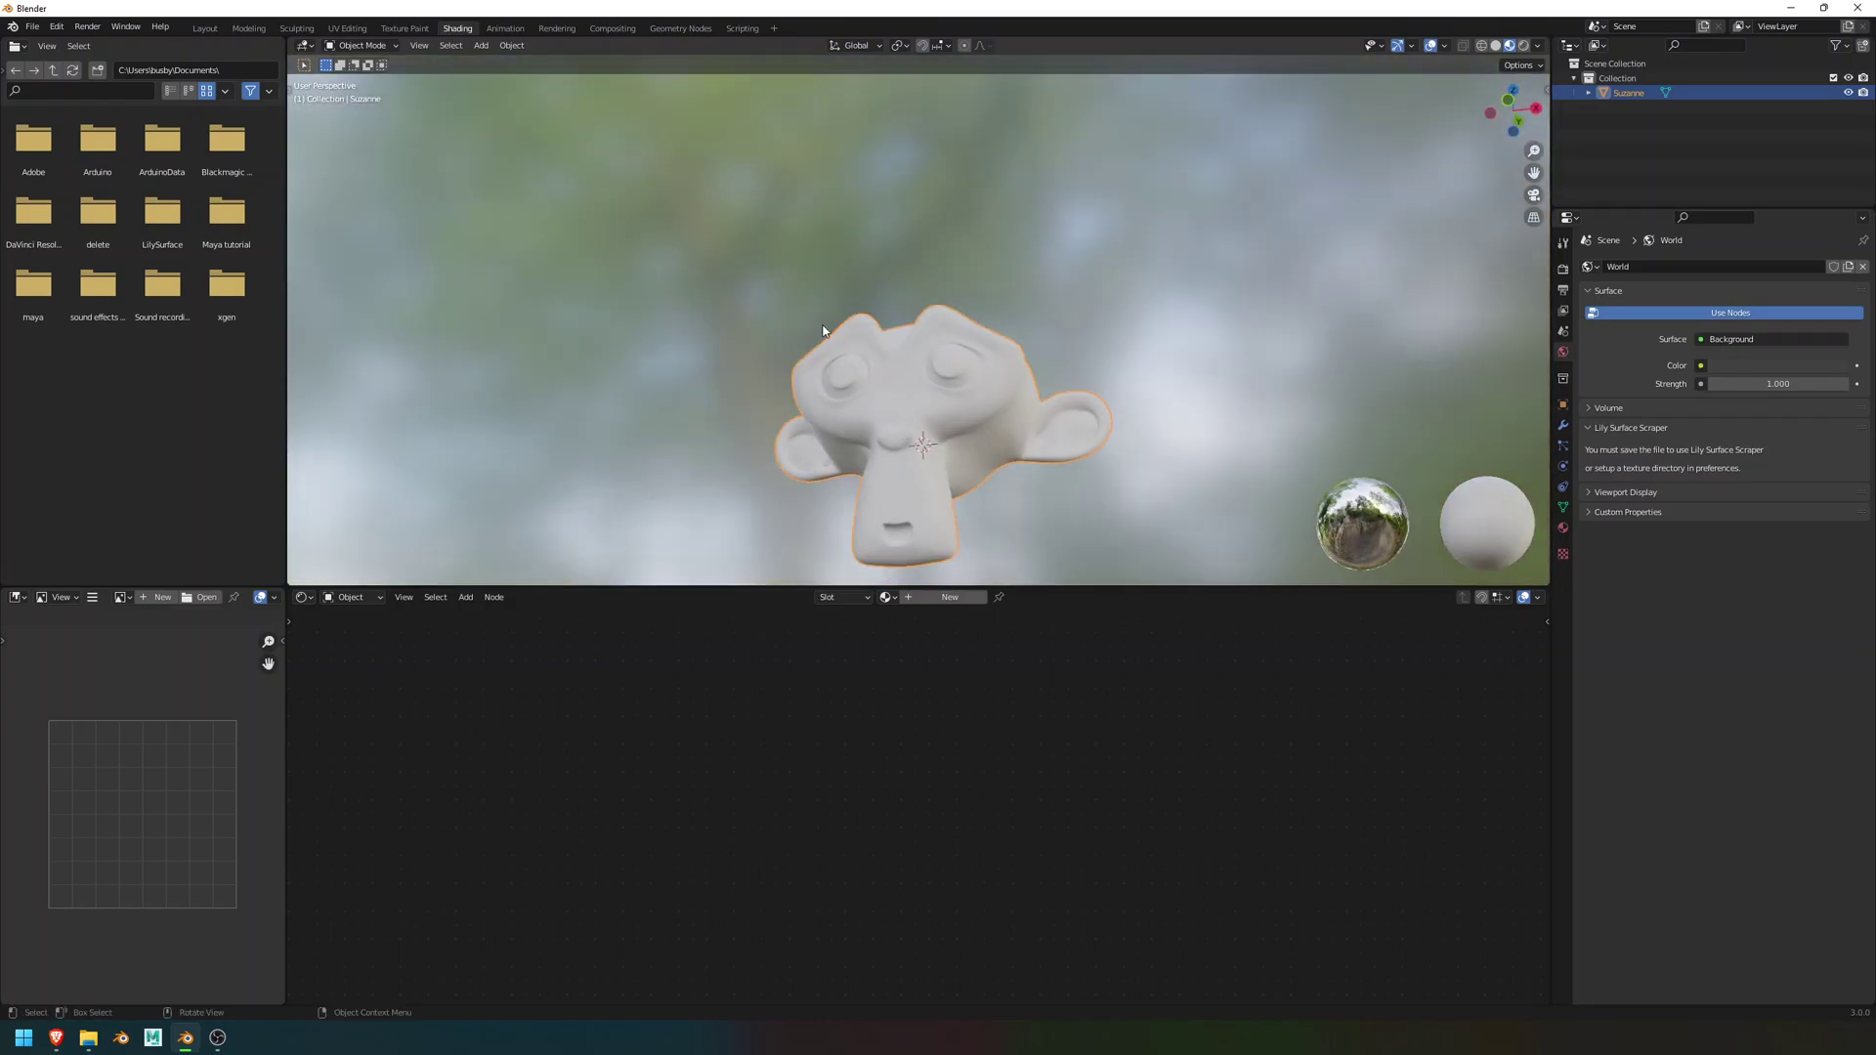
left_click(933, 600)
left_click(1025, 744)
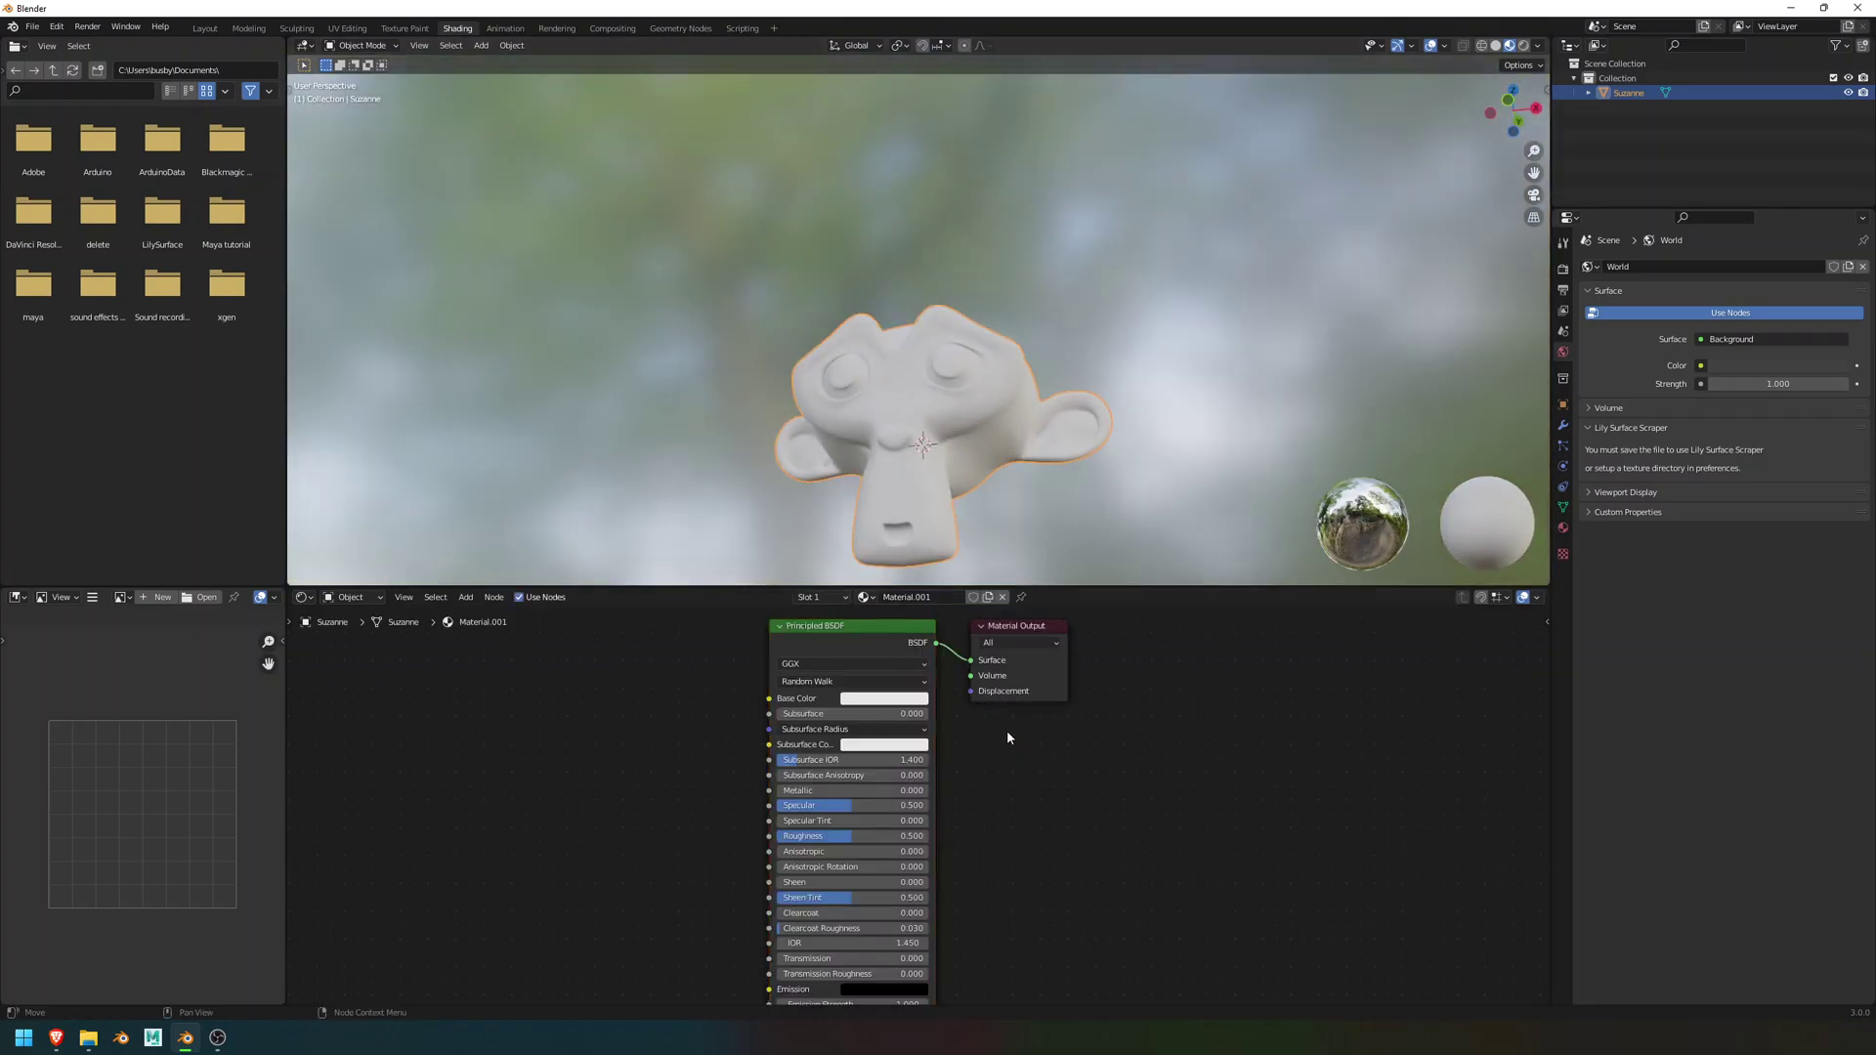
middle_click_drag(1026, 747, 1030, 754)
- Separate the Principled BSDF from the Material Output and insert a Shader to RGB node on the link between them
left_click(851, 643)
left_click_drag(850, 648, 418, 677)
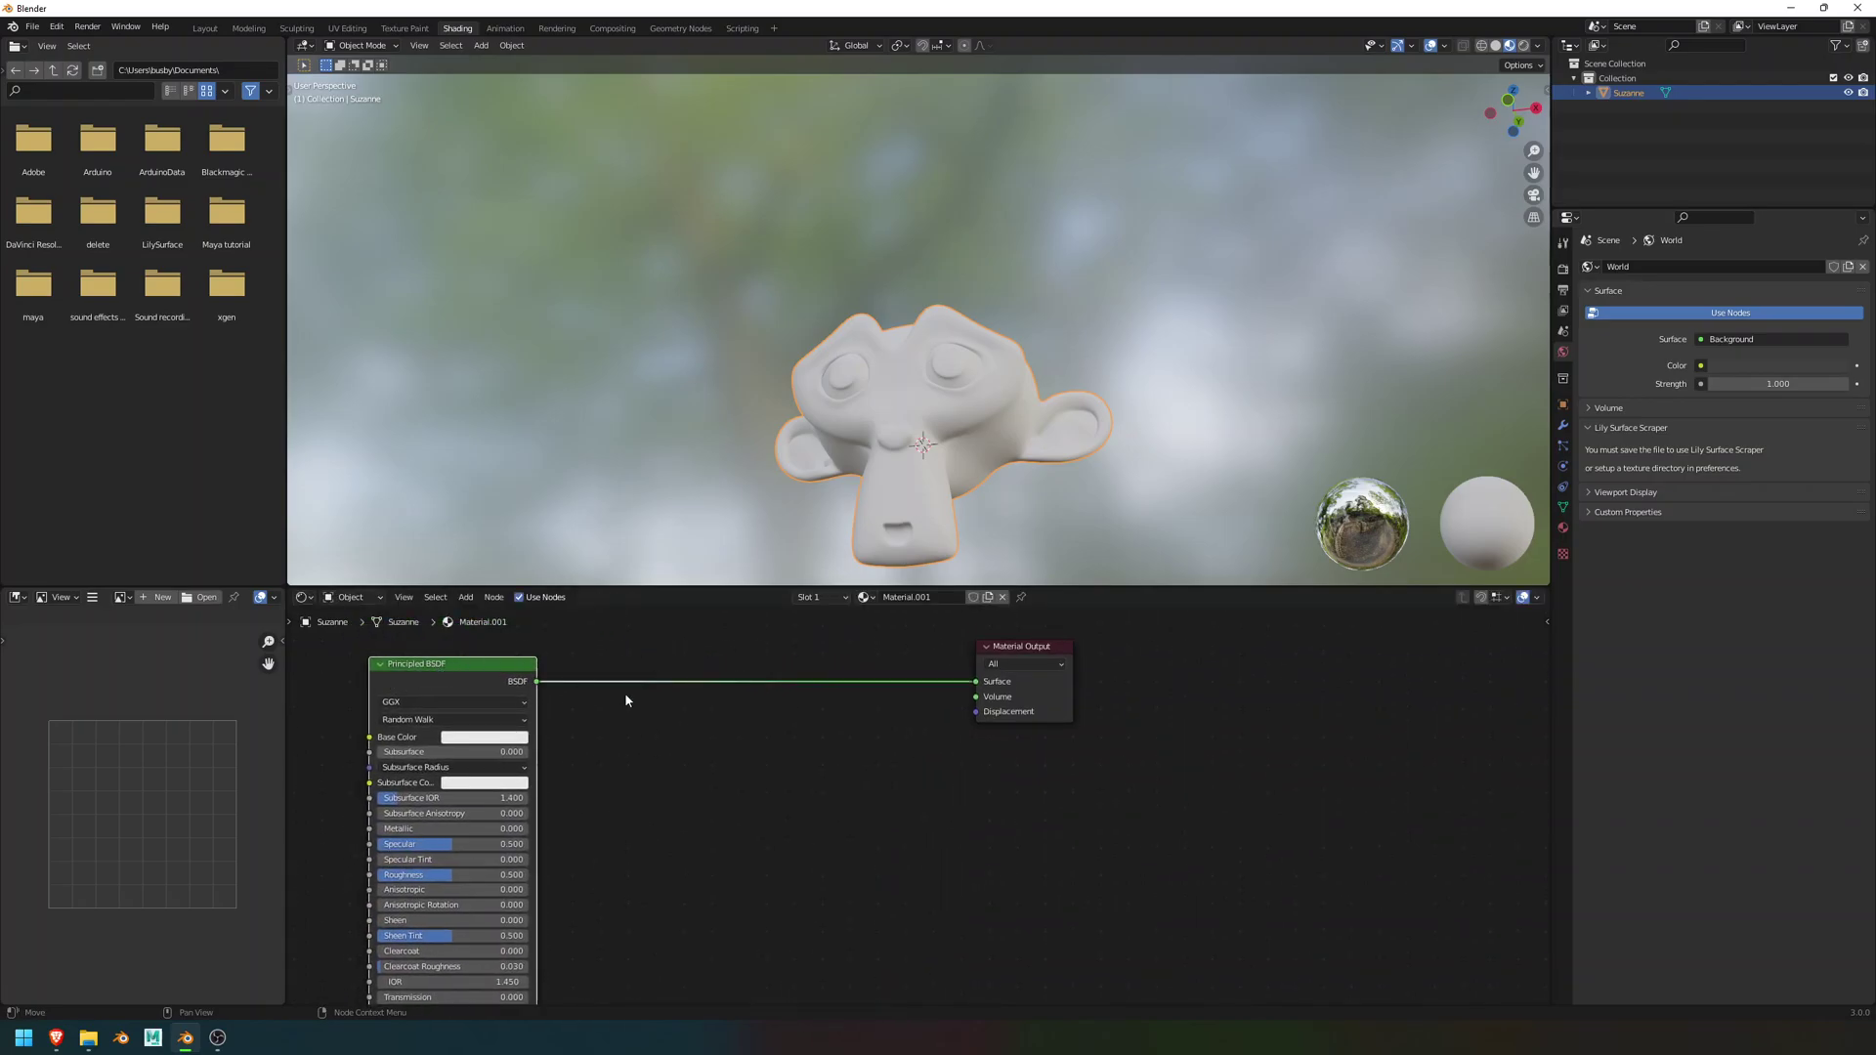
key("shift+a")
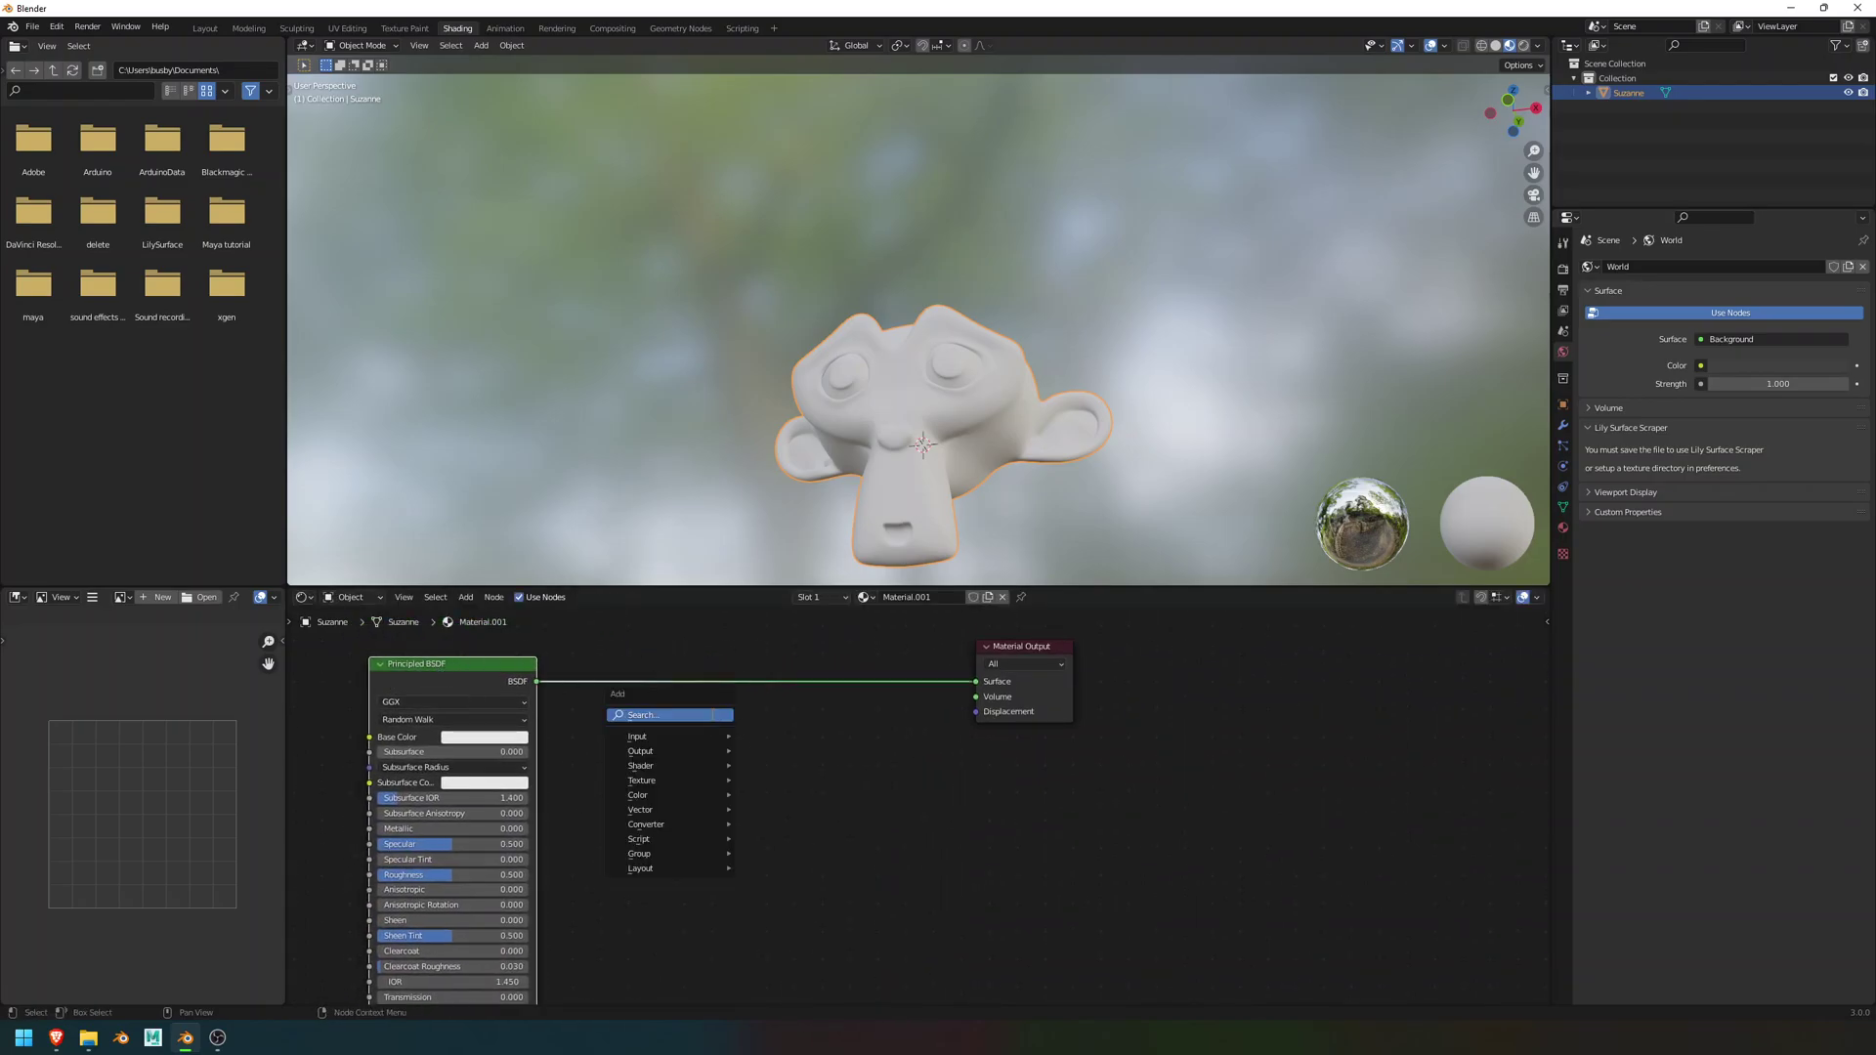
left_click(713, 714)
type("shader")
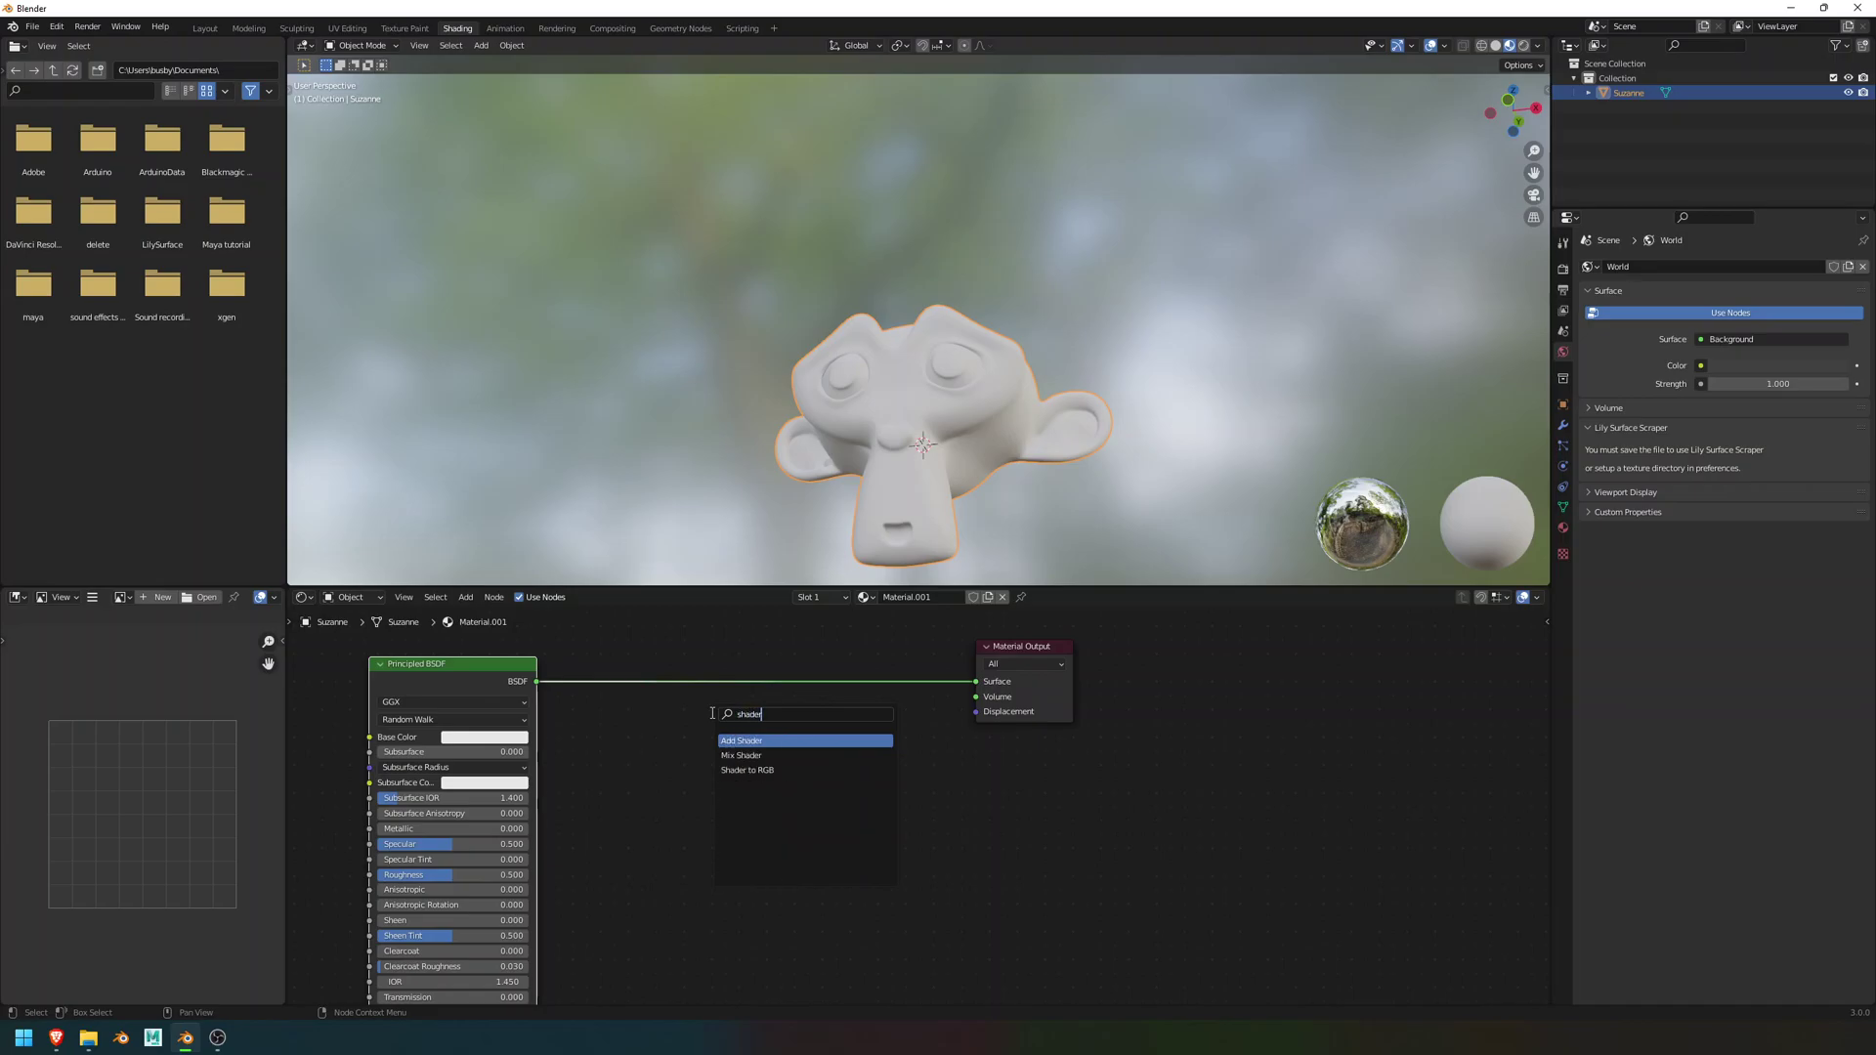
left_click(748, 770)
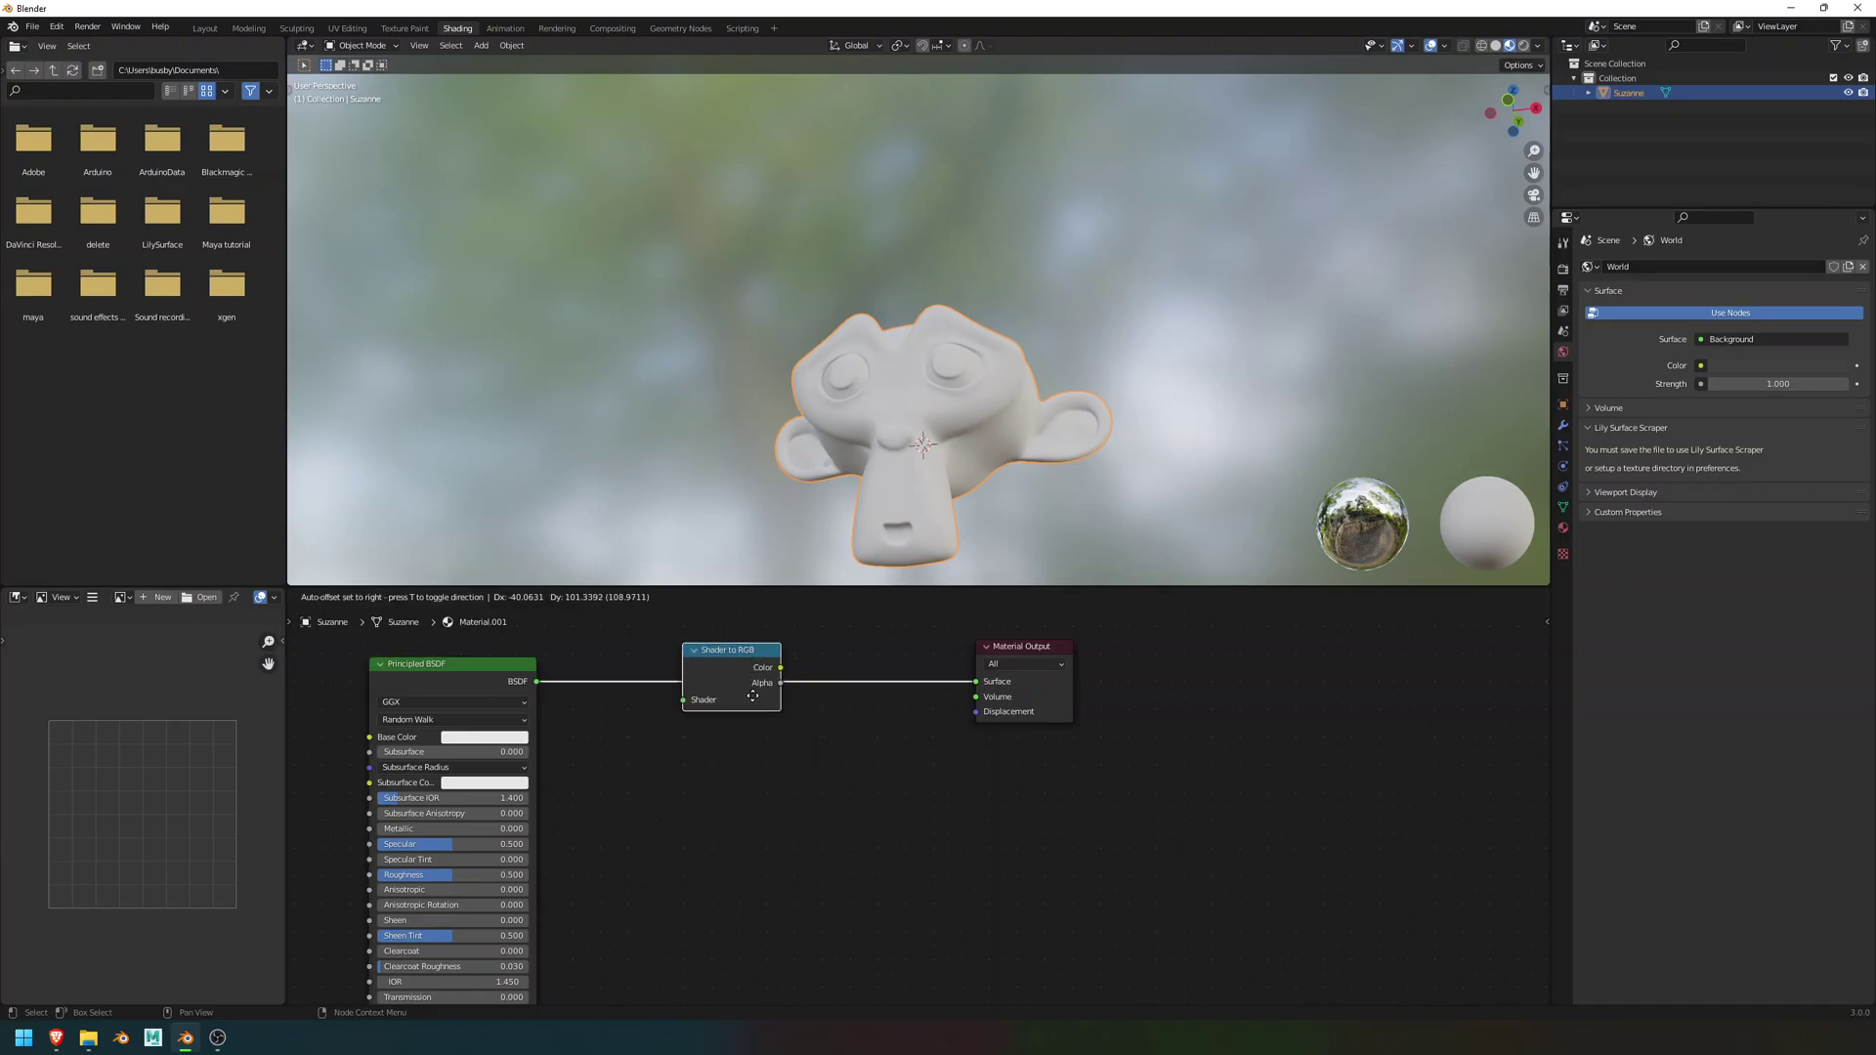
left_click(781, 720)
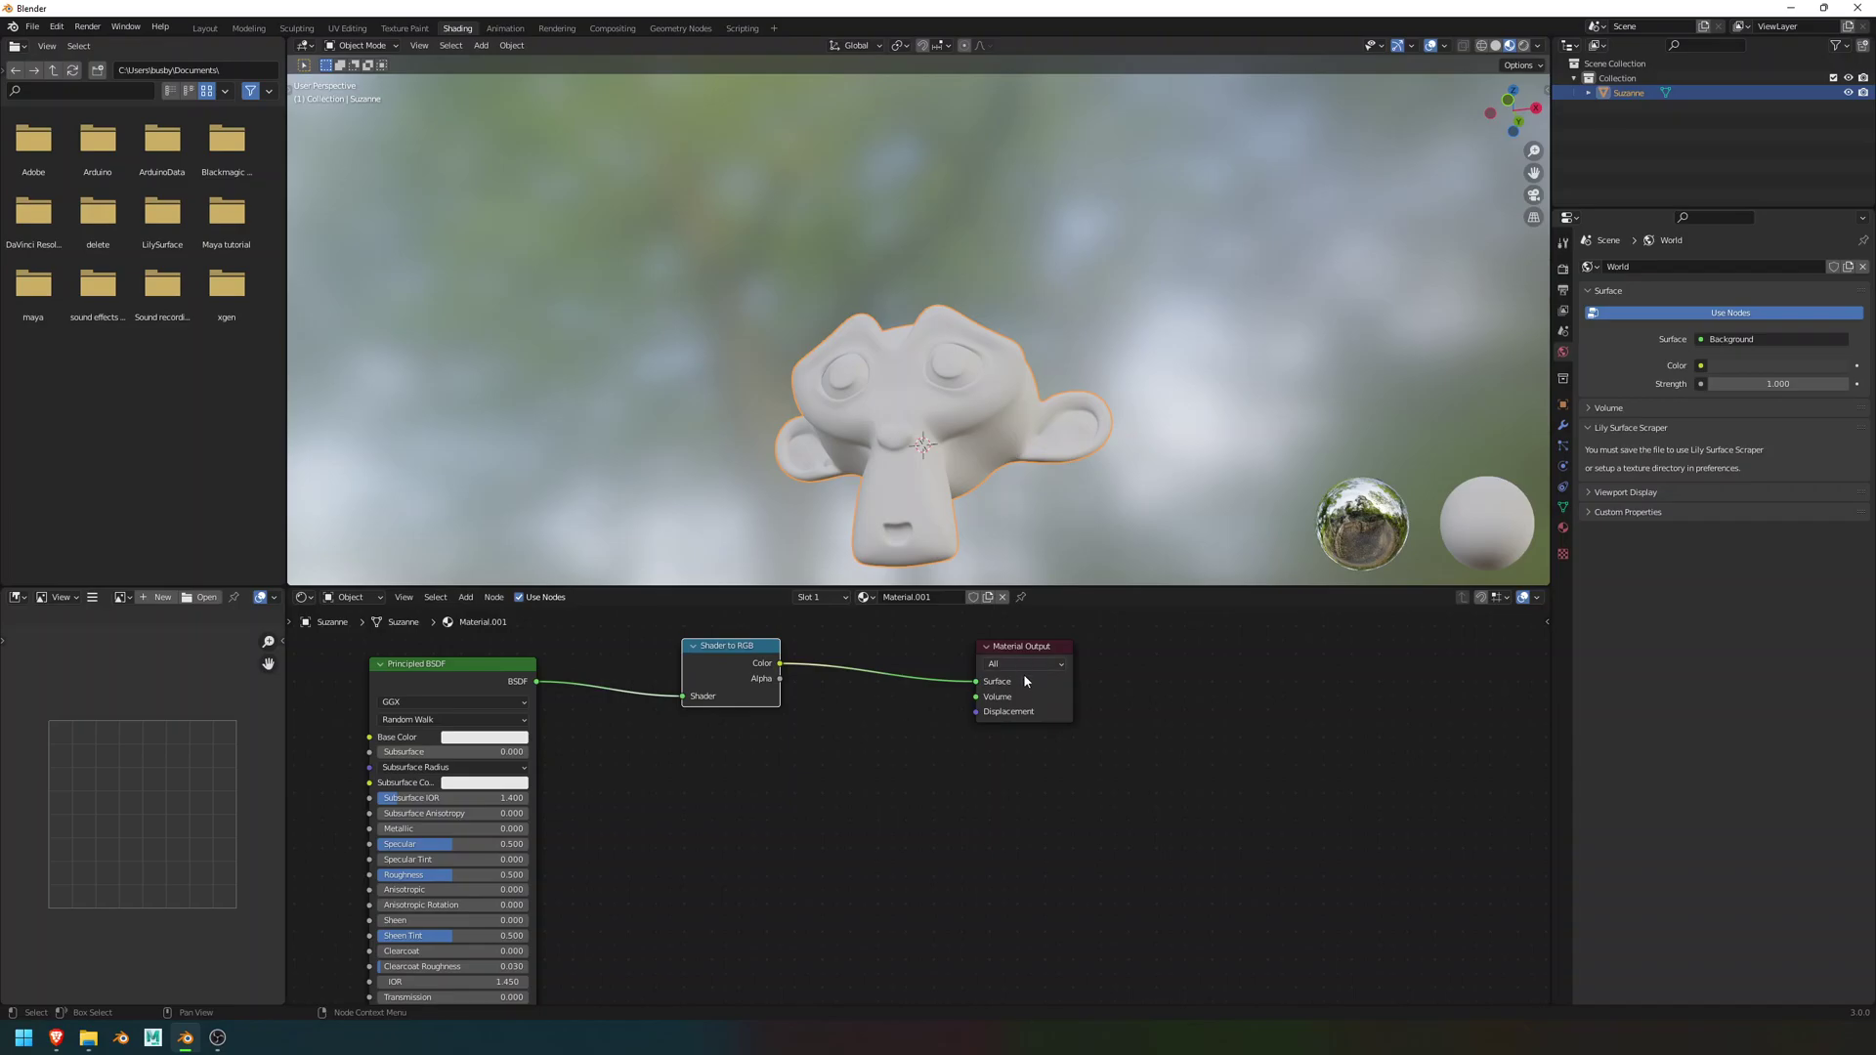
- Move the Material Output farther away and insert a ColorRamp node between it and the Shader to RGB node
left_click_drag(1025, 681, 1291, 702)
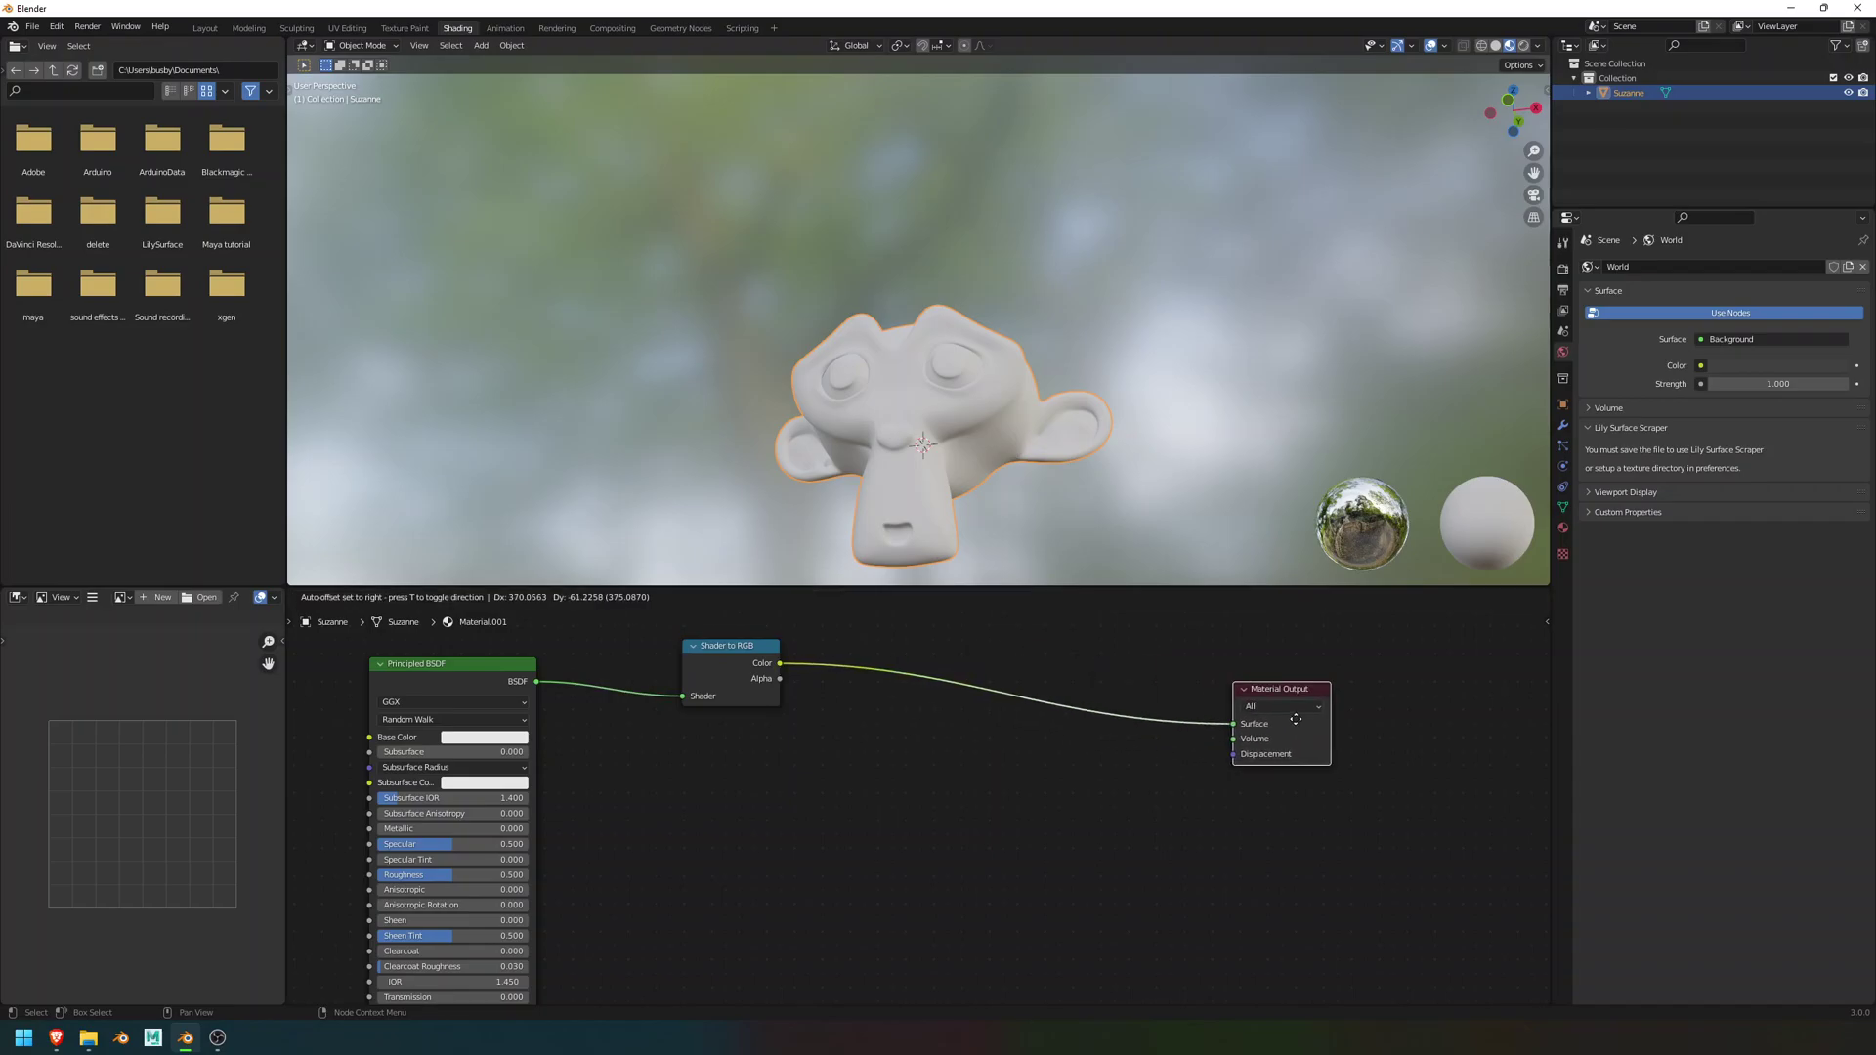
key("shift+a")
left_click(932, 708)
type("colo")
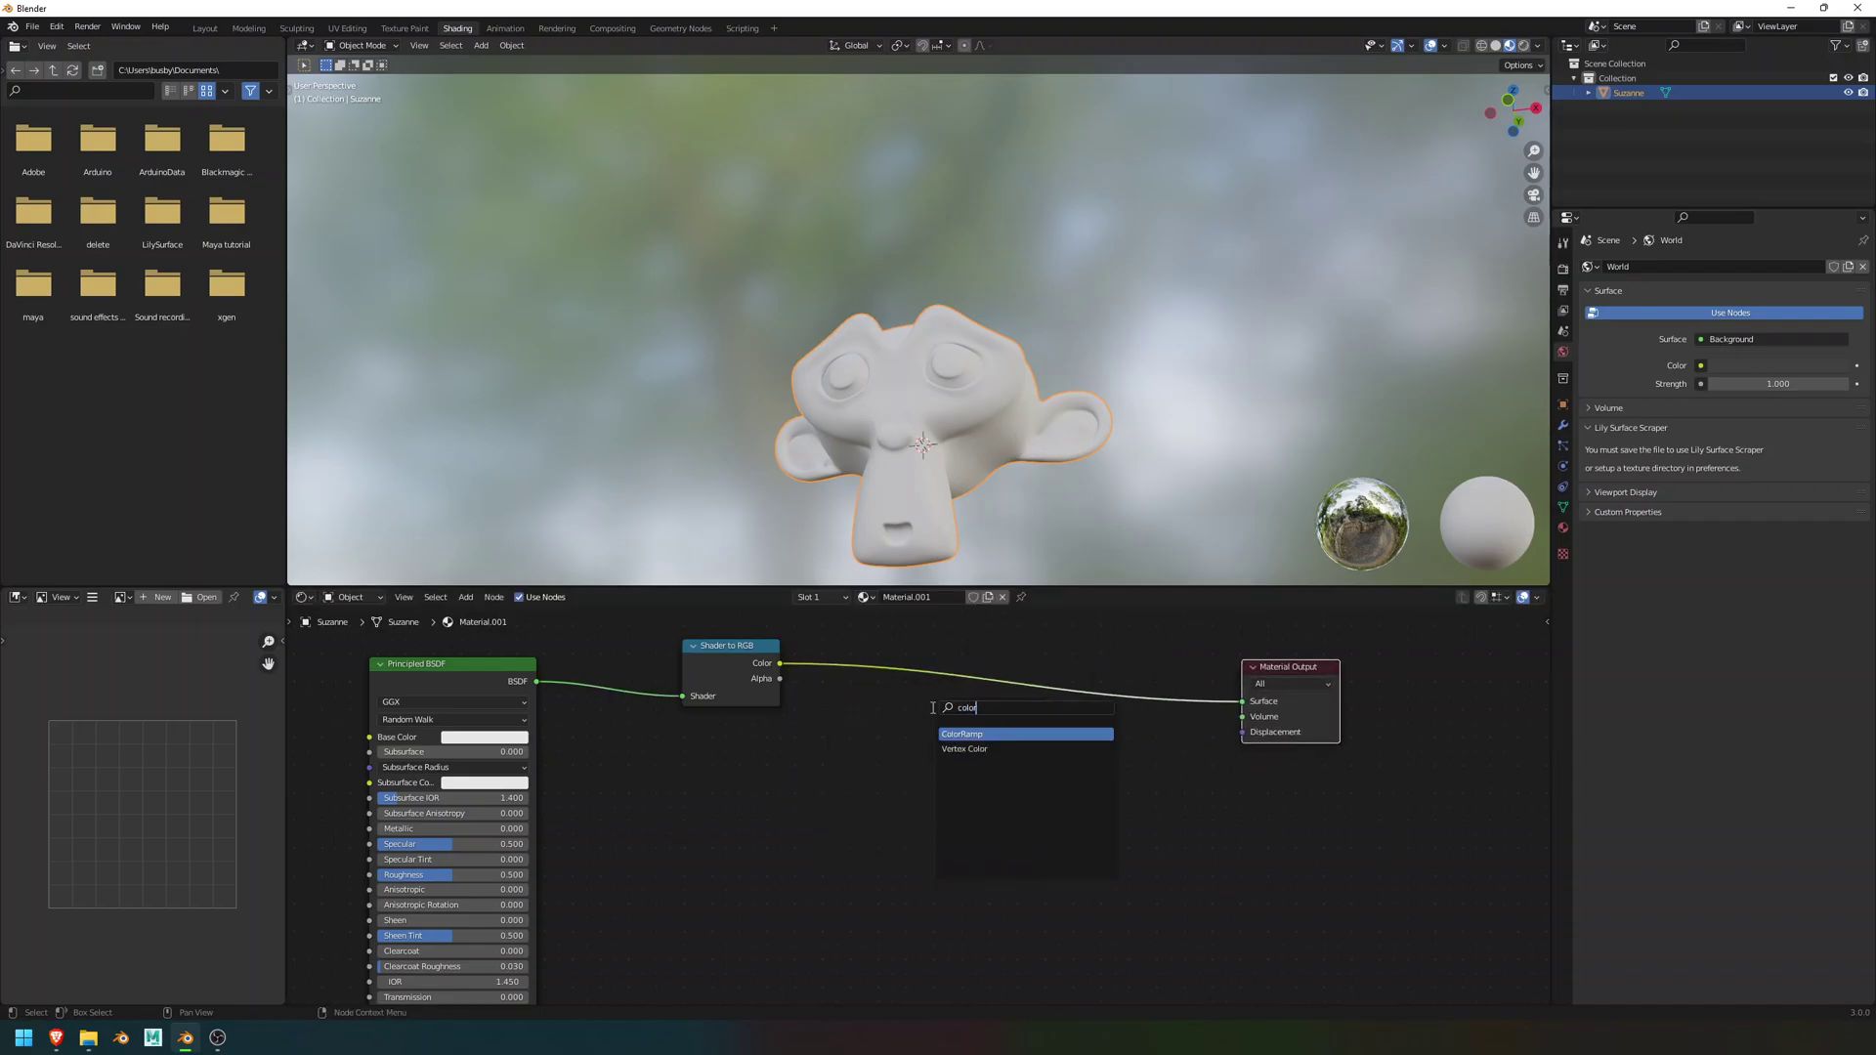
type("r")
key("Return")
left_click(823, 725)
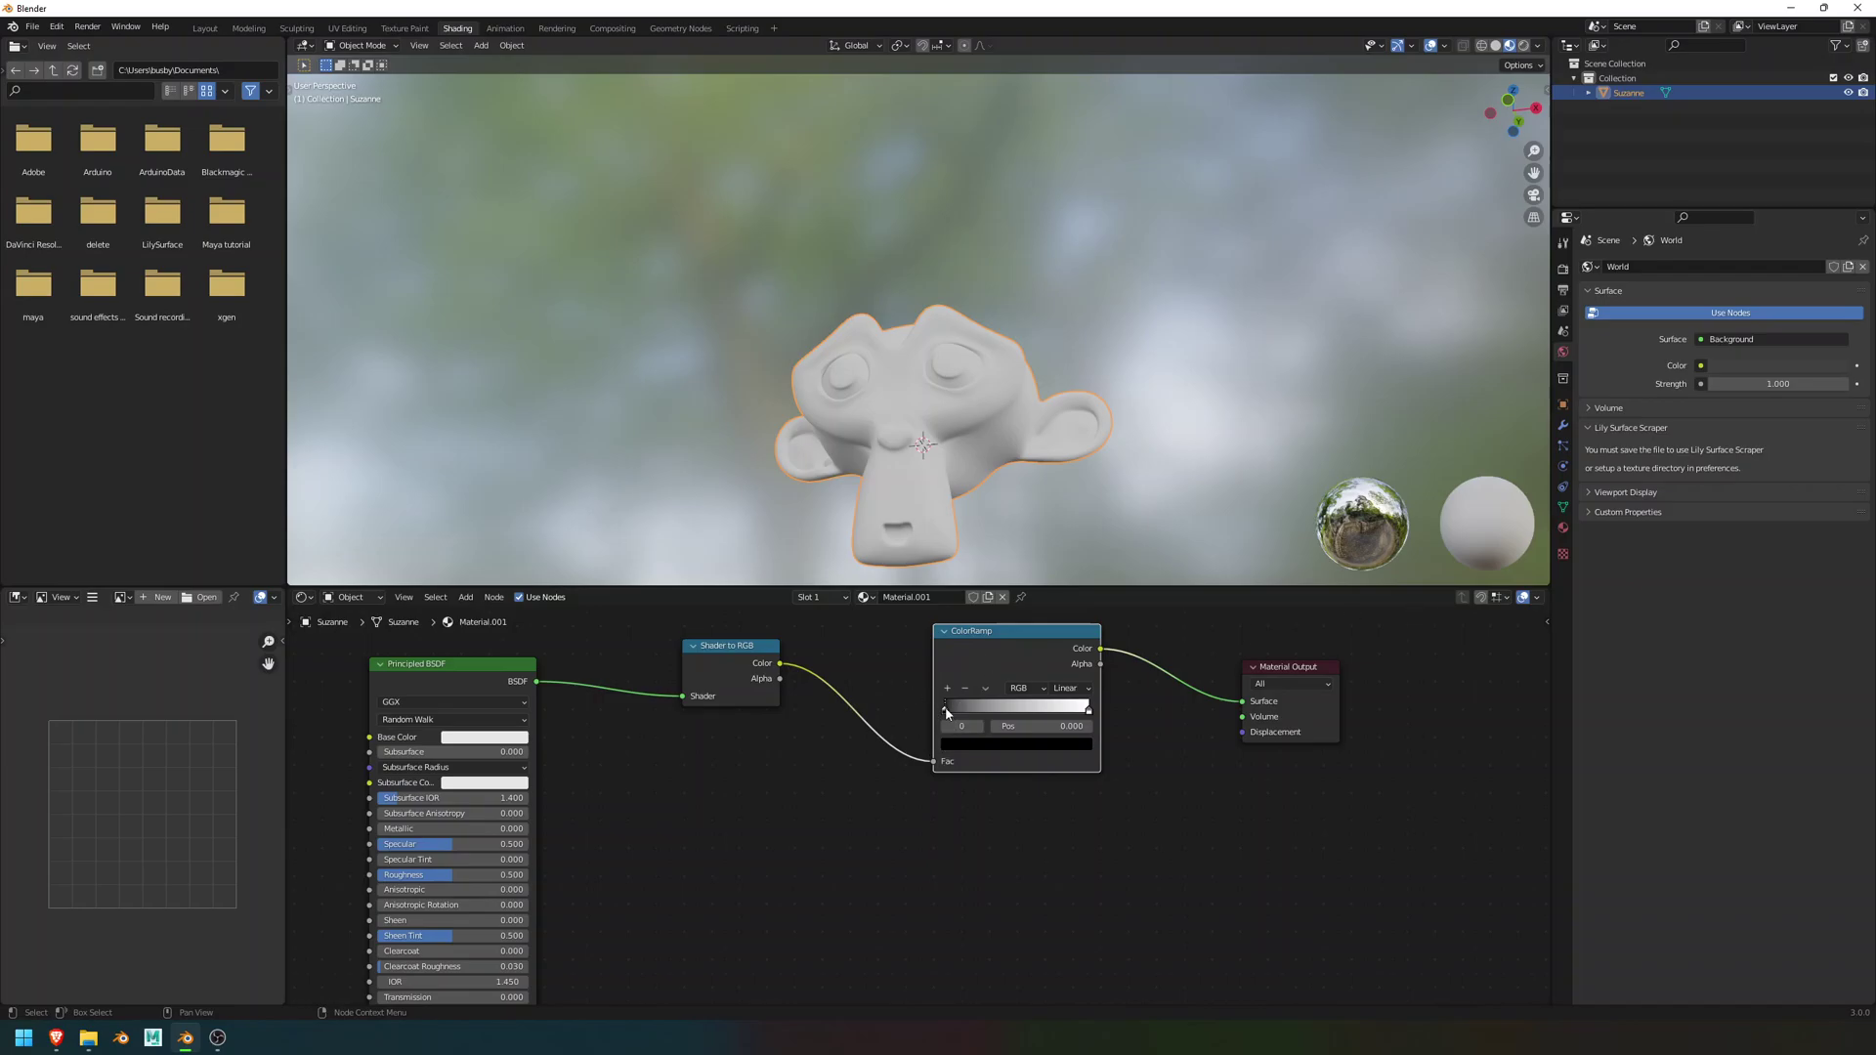
- Set the ColorRamp's interpolation to Constant and move its white stop to position 0.618
mouse_move(943, 708)
left_mouse_down()
mouse_move(985, 715)
mouse_move(921, 713)
left_mouse_up()
left_click(1064, 689)
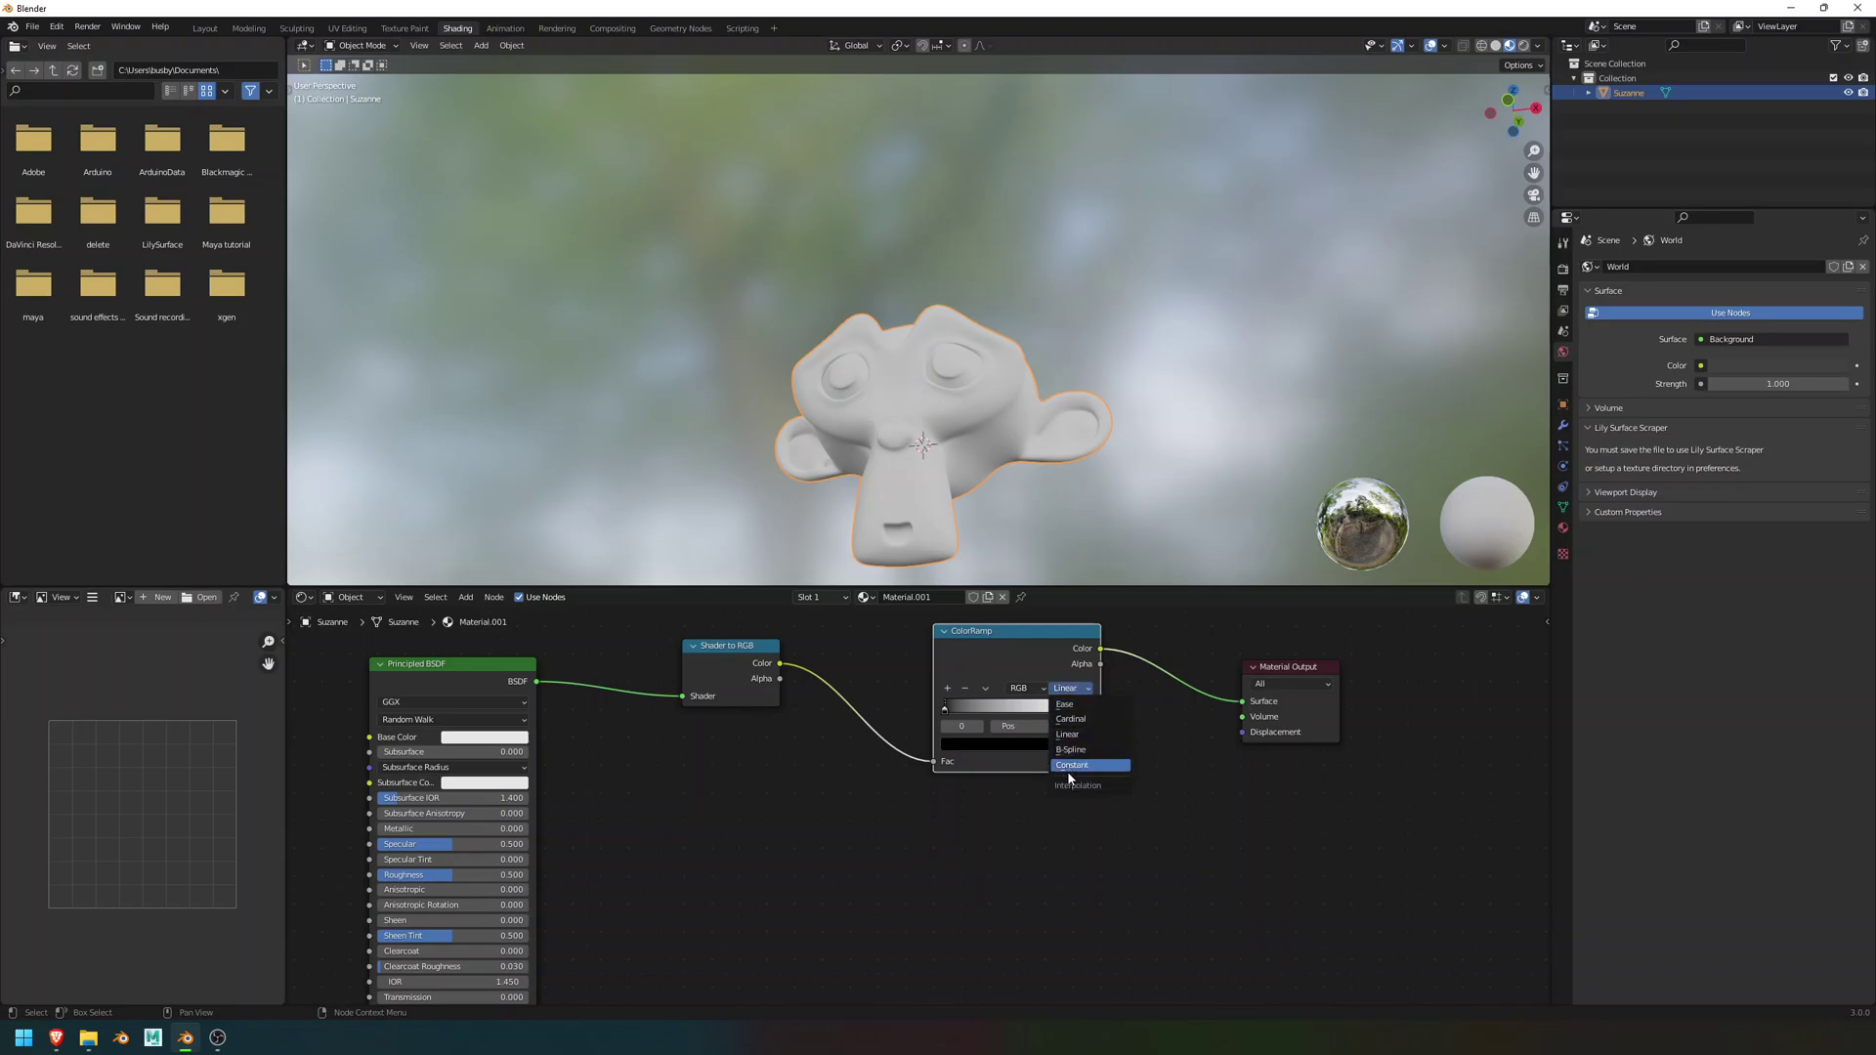
key("Return")
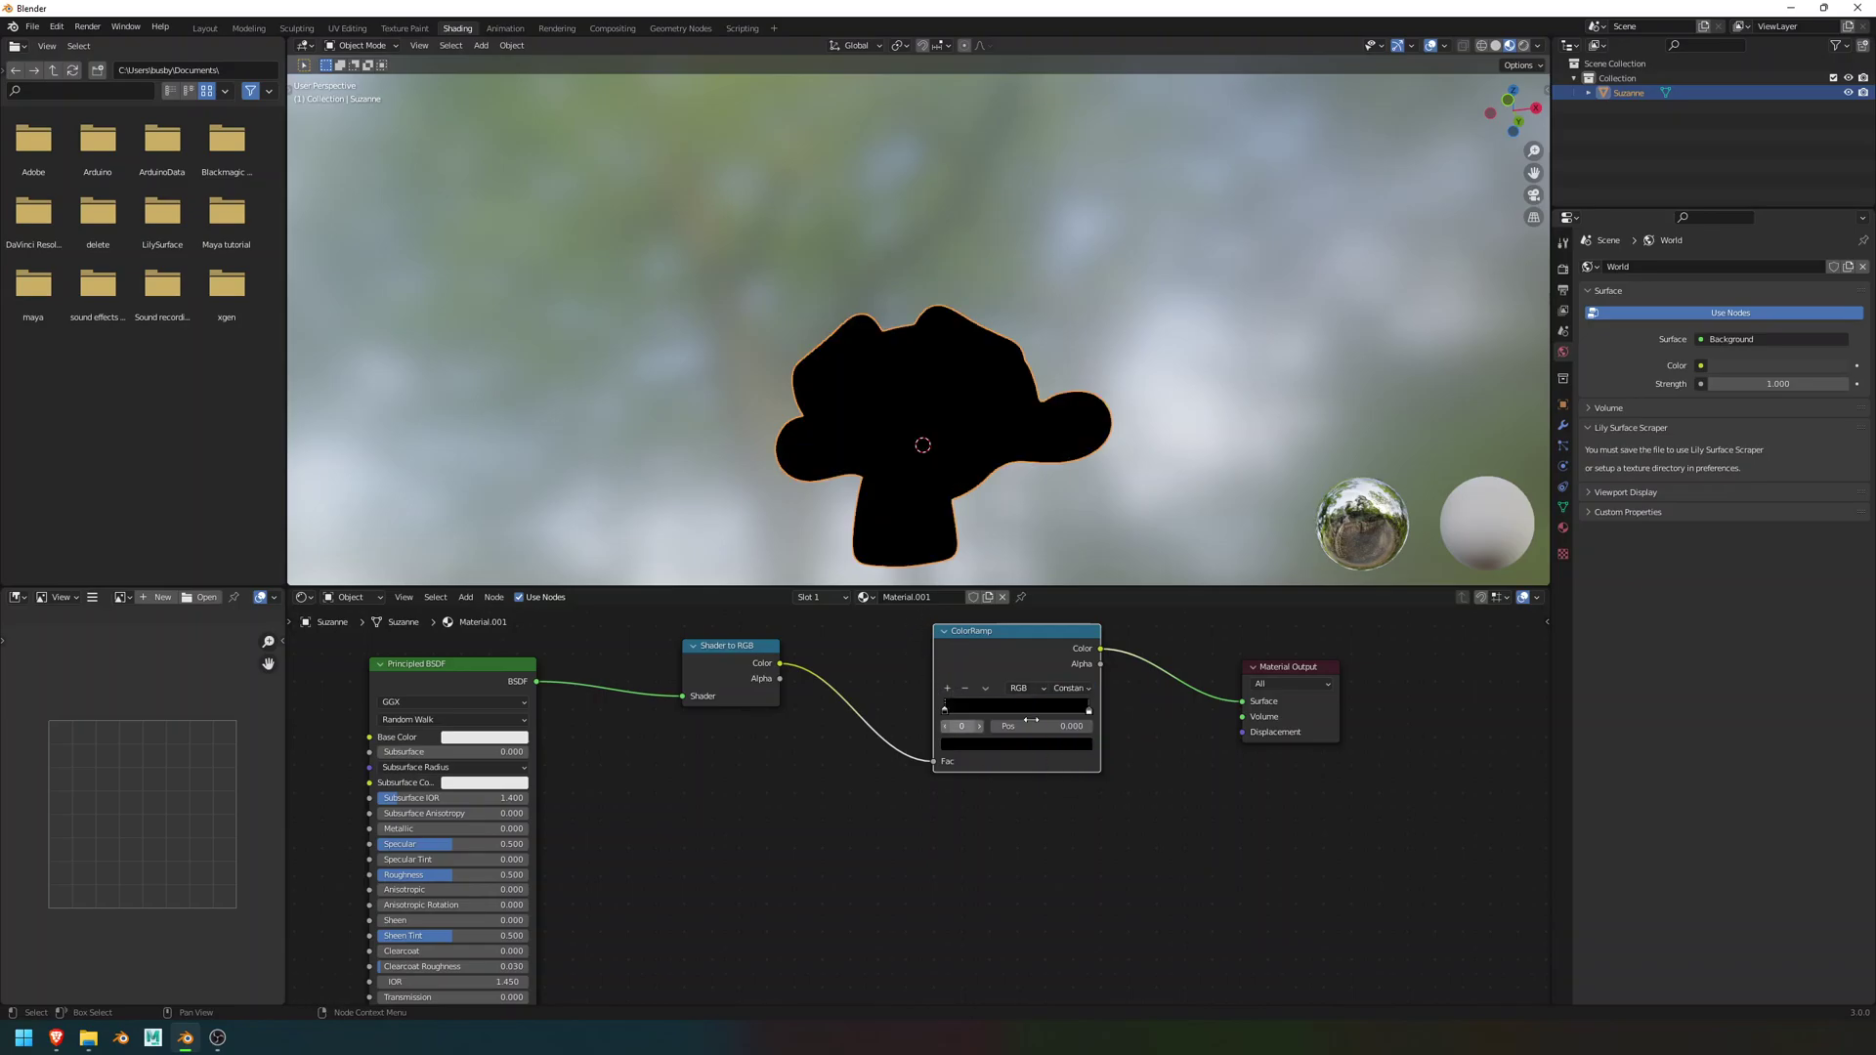
left_click(1088, 713)
left_click_drag(1089, 713, 1033, 723)
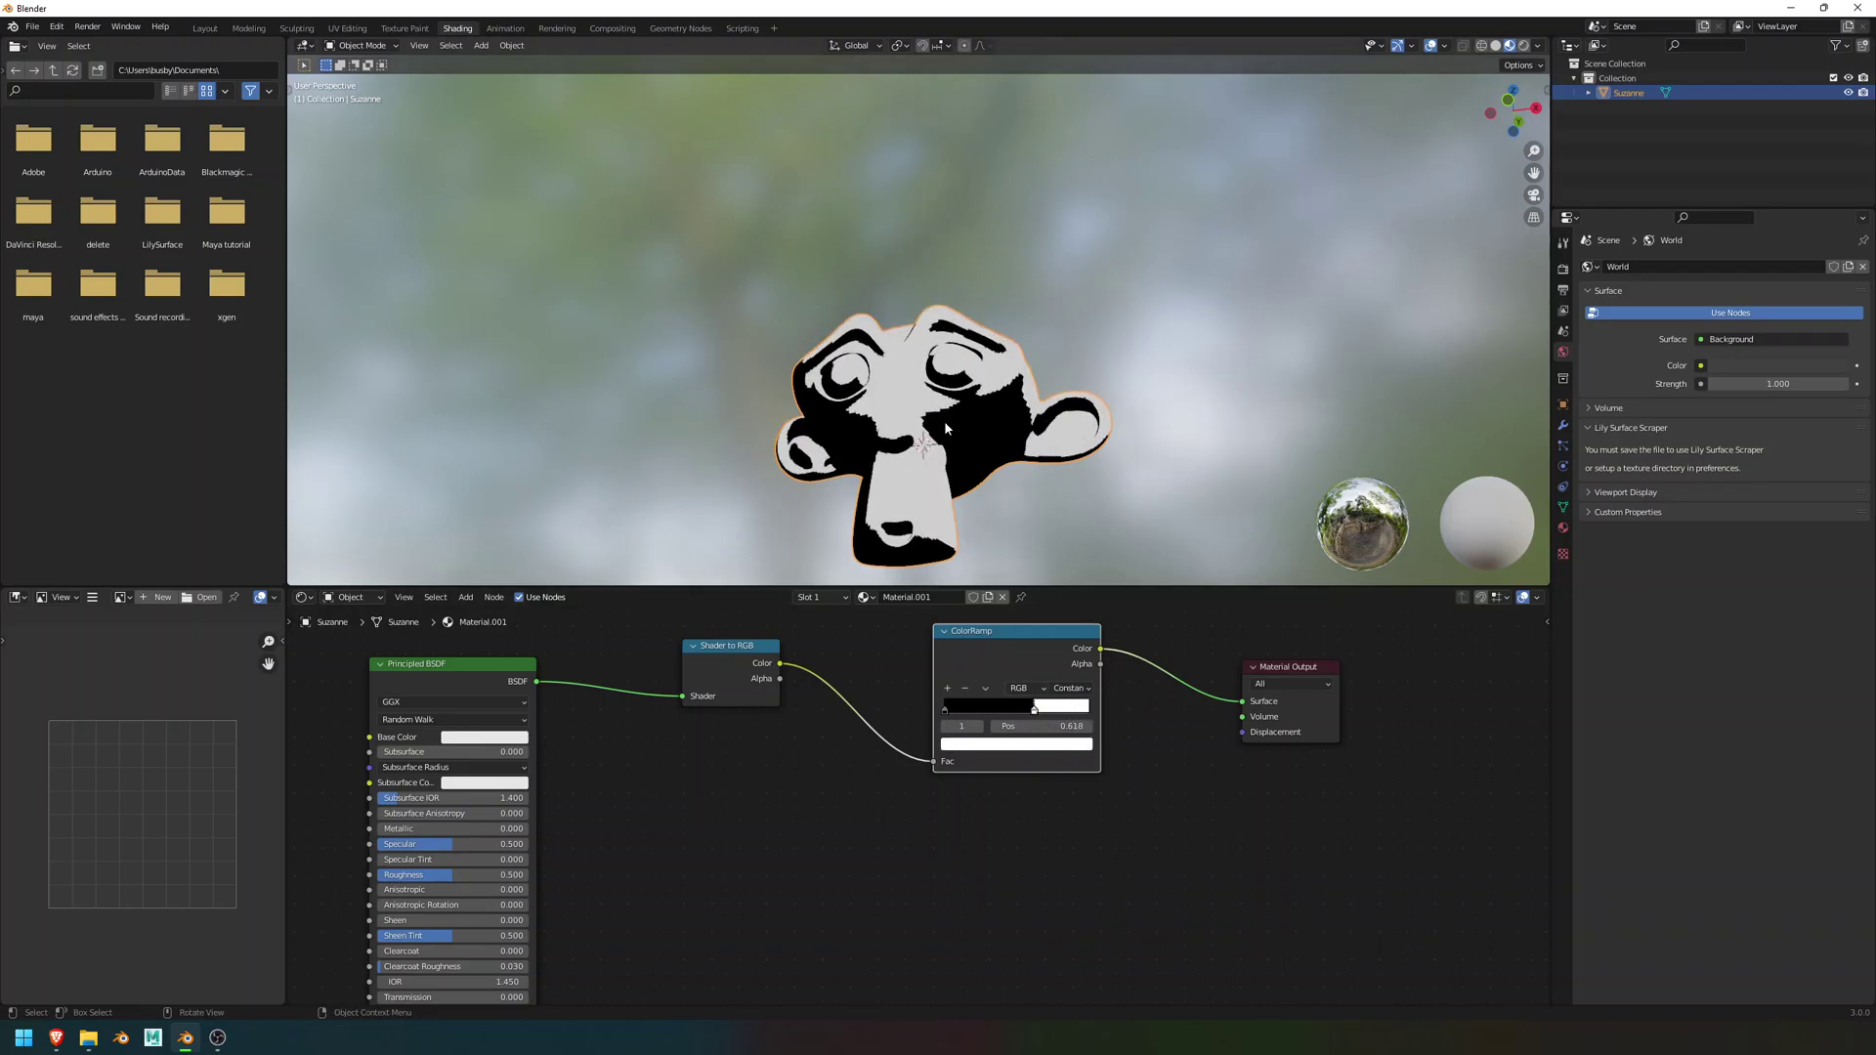
- Examine the two-tone shading on the monkey head from several angles and distances
middle_click_drag(941, 436, 922, 390)
scroll(923, 391, "up", 3)
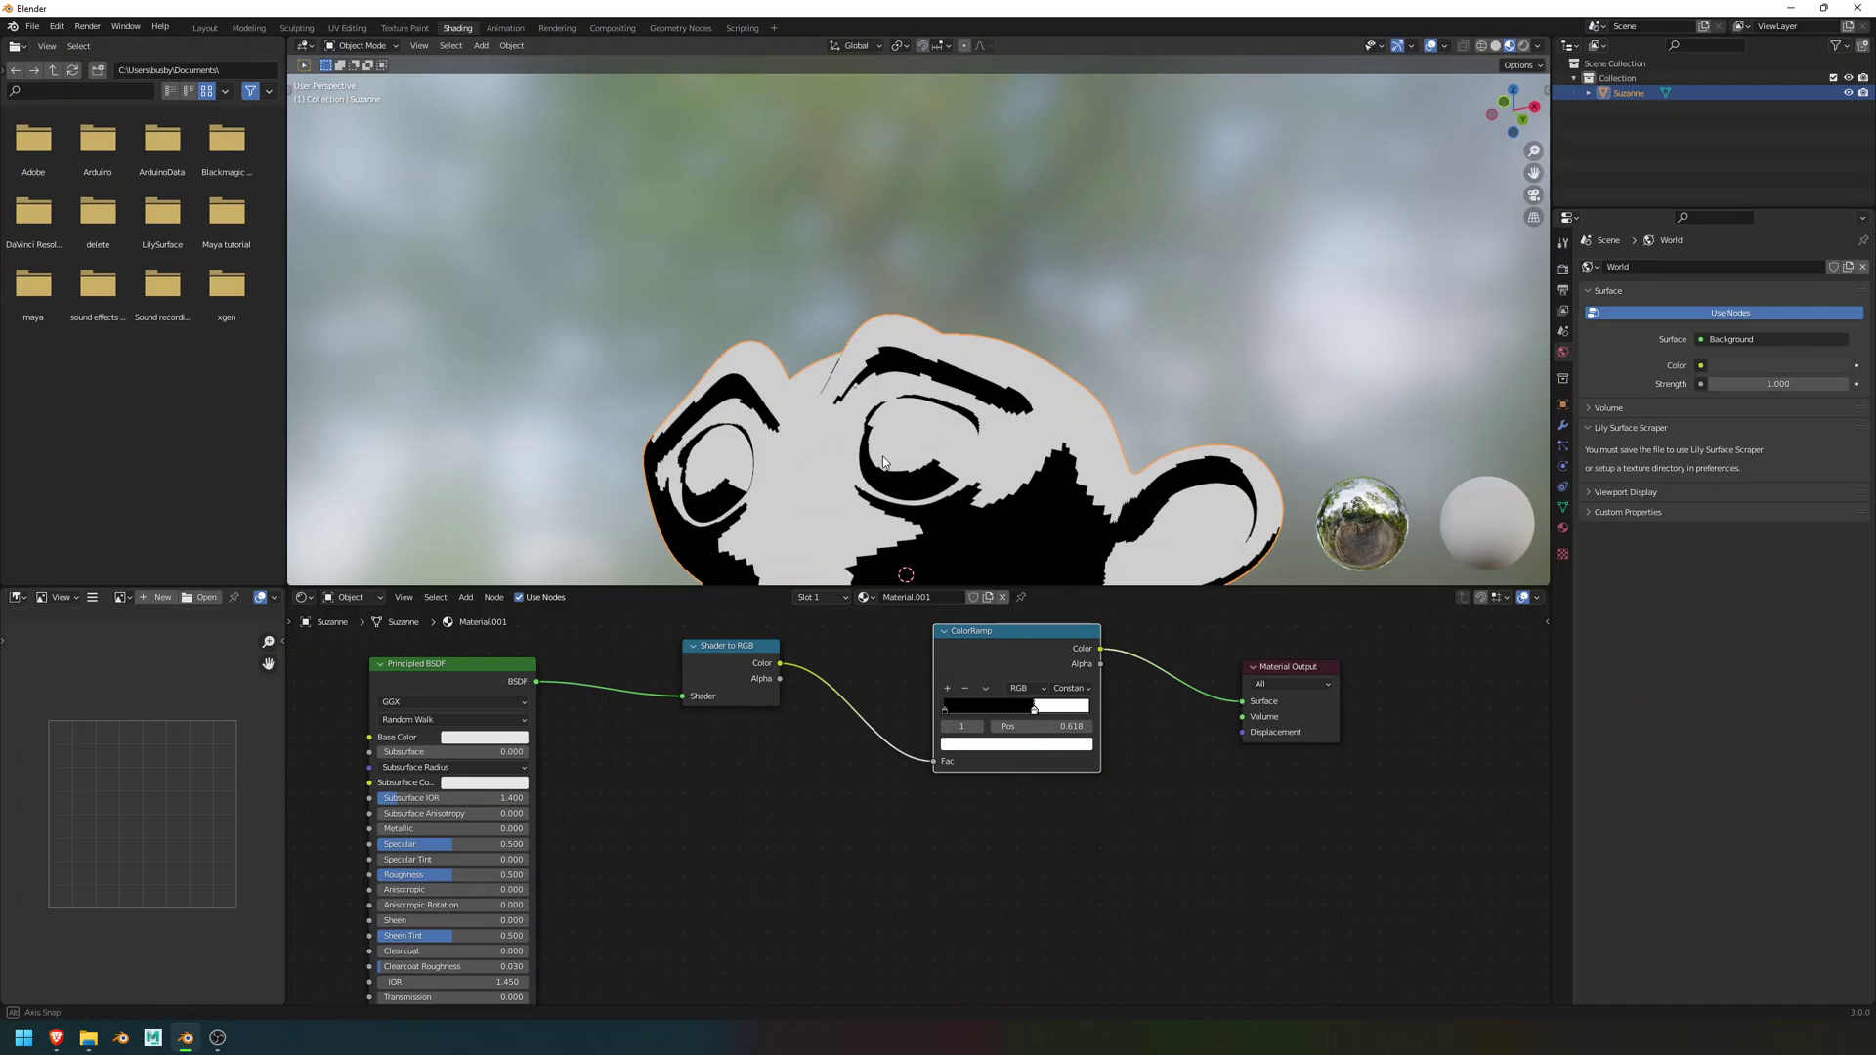
middle_click_drag(922, 379, 985, 468)
scroll(919, 427, "down", 2)
right_click(957, 408)
left_click(957, 395)
scroll(905, 454, "up", 4)
scroll(902, 454, "down", 3)
scroll(882, 457, "down", 3)
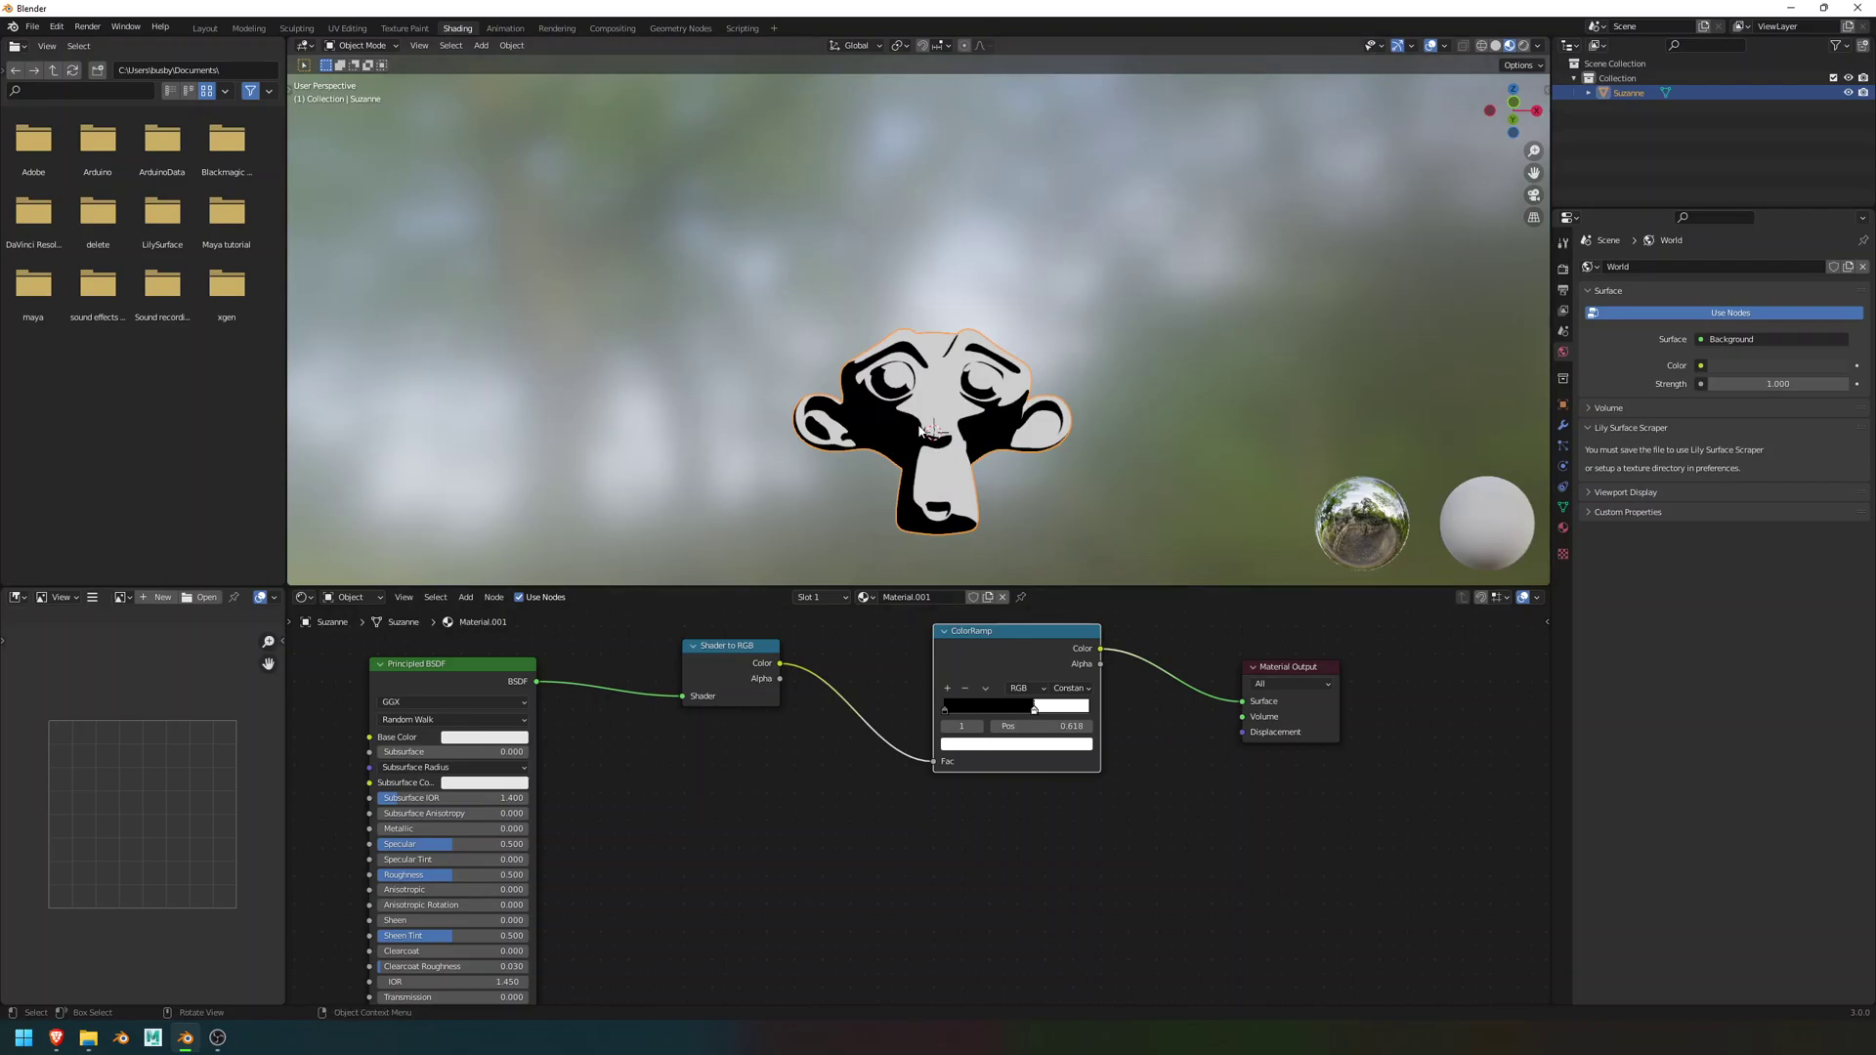
scroll(926, 410, "up", 3)
middle_click_drag(926, 409, 946, 411)
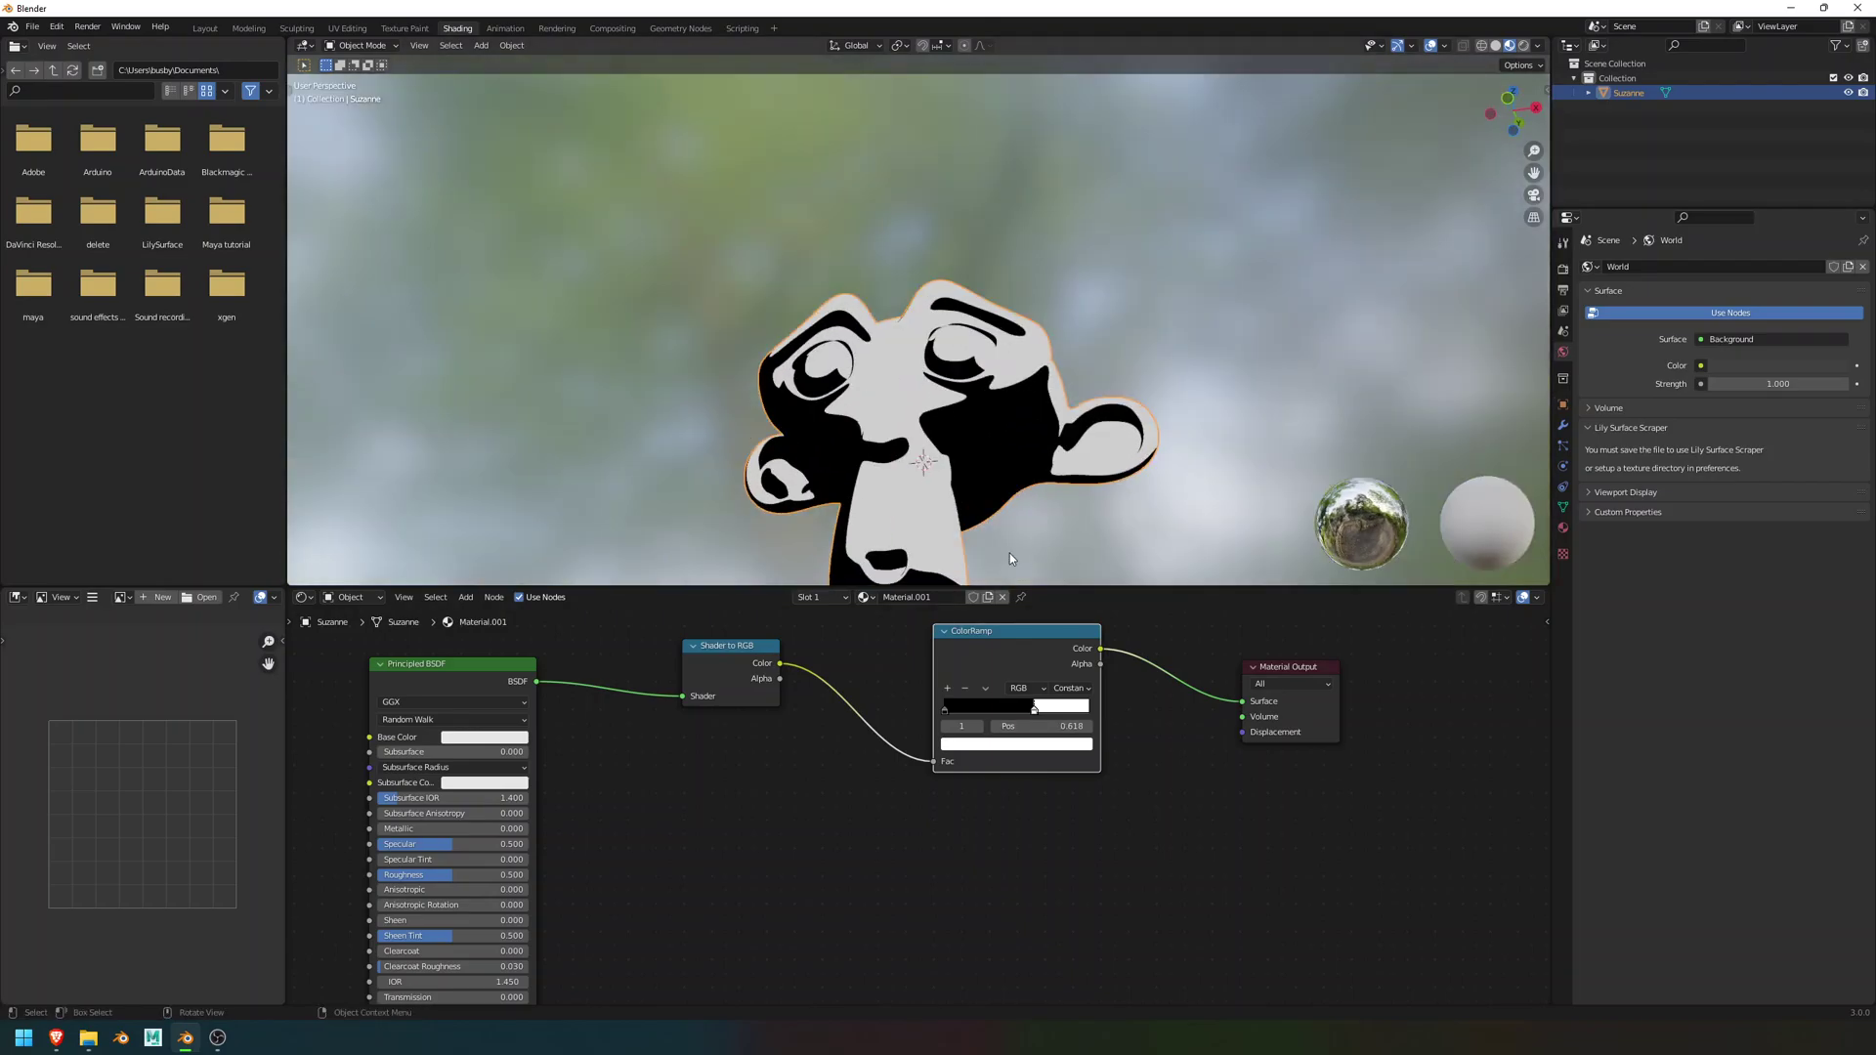
- Change the ColorRamp's black stop to dark grey and its white stop to light grey with a brightness of about 0.45
left_click(946, 711)
left_click(1018, 743)
left_click_drag(1059, 641, 1060, 612)
left_click(1035, 711)
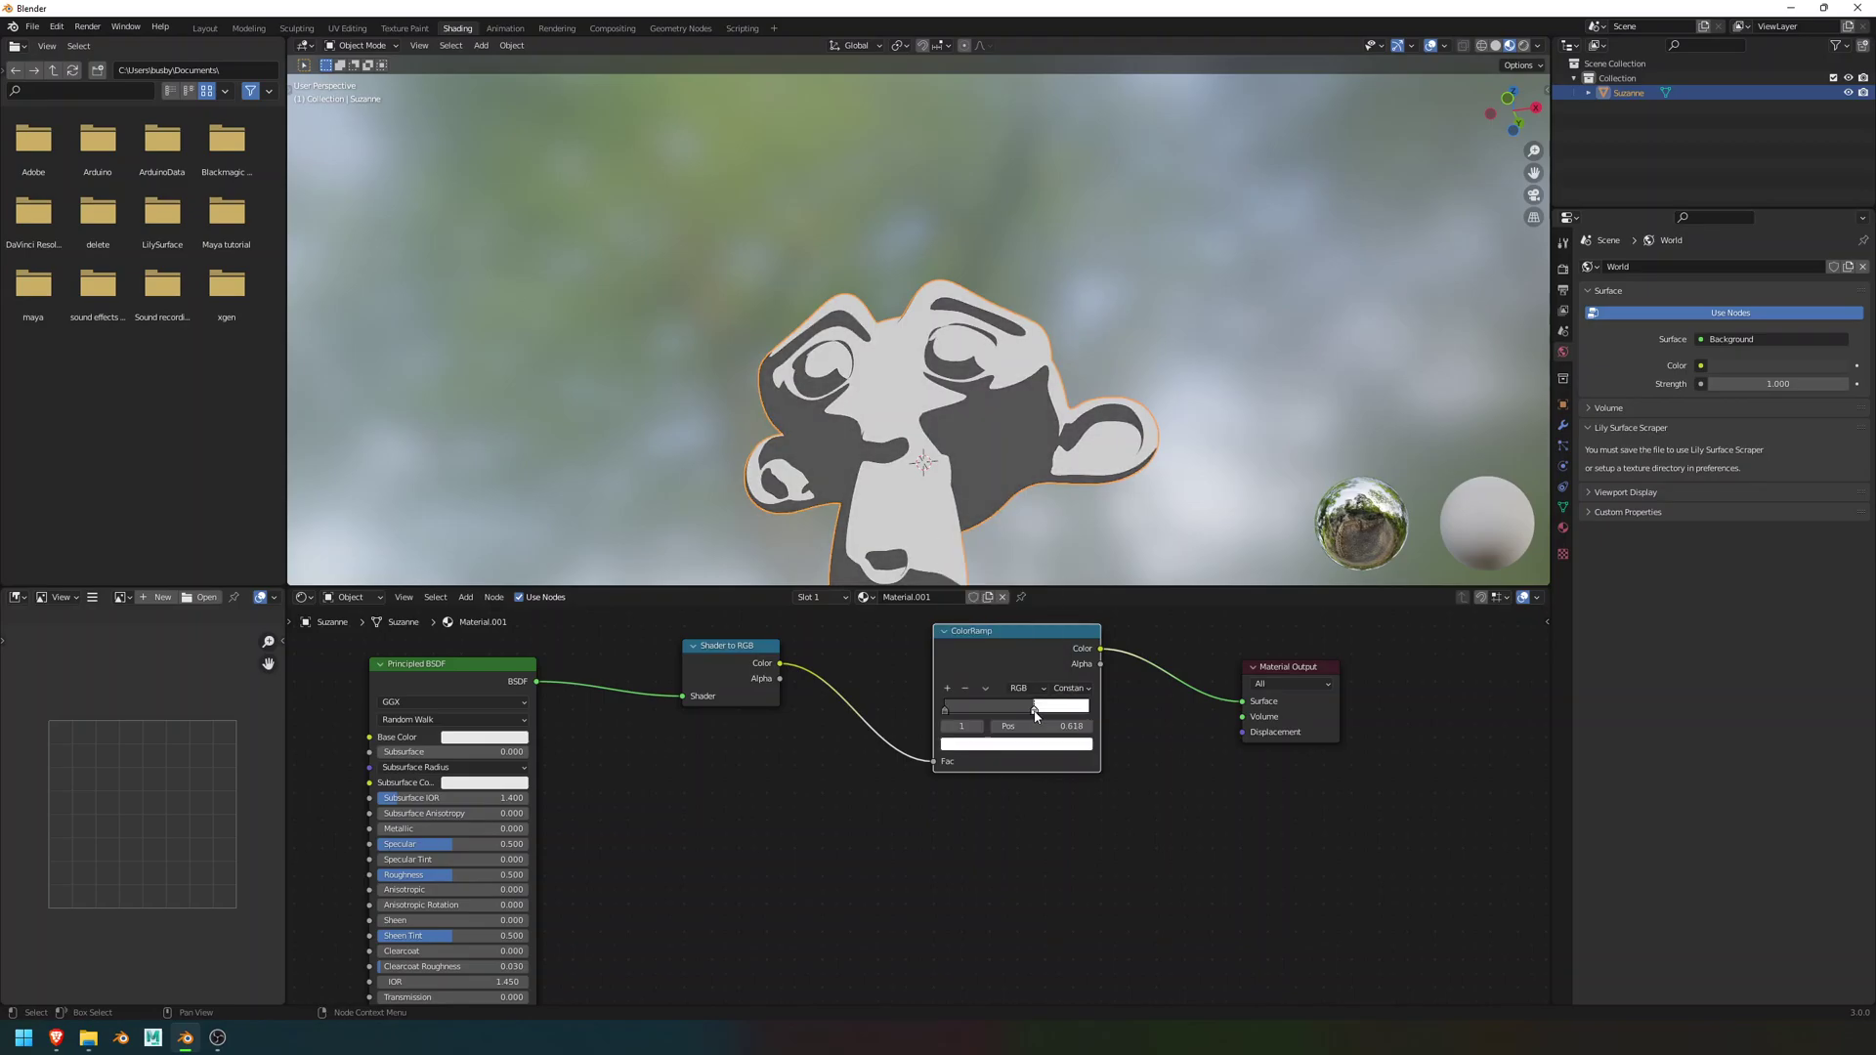
left_click(1041, 744)
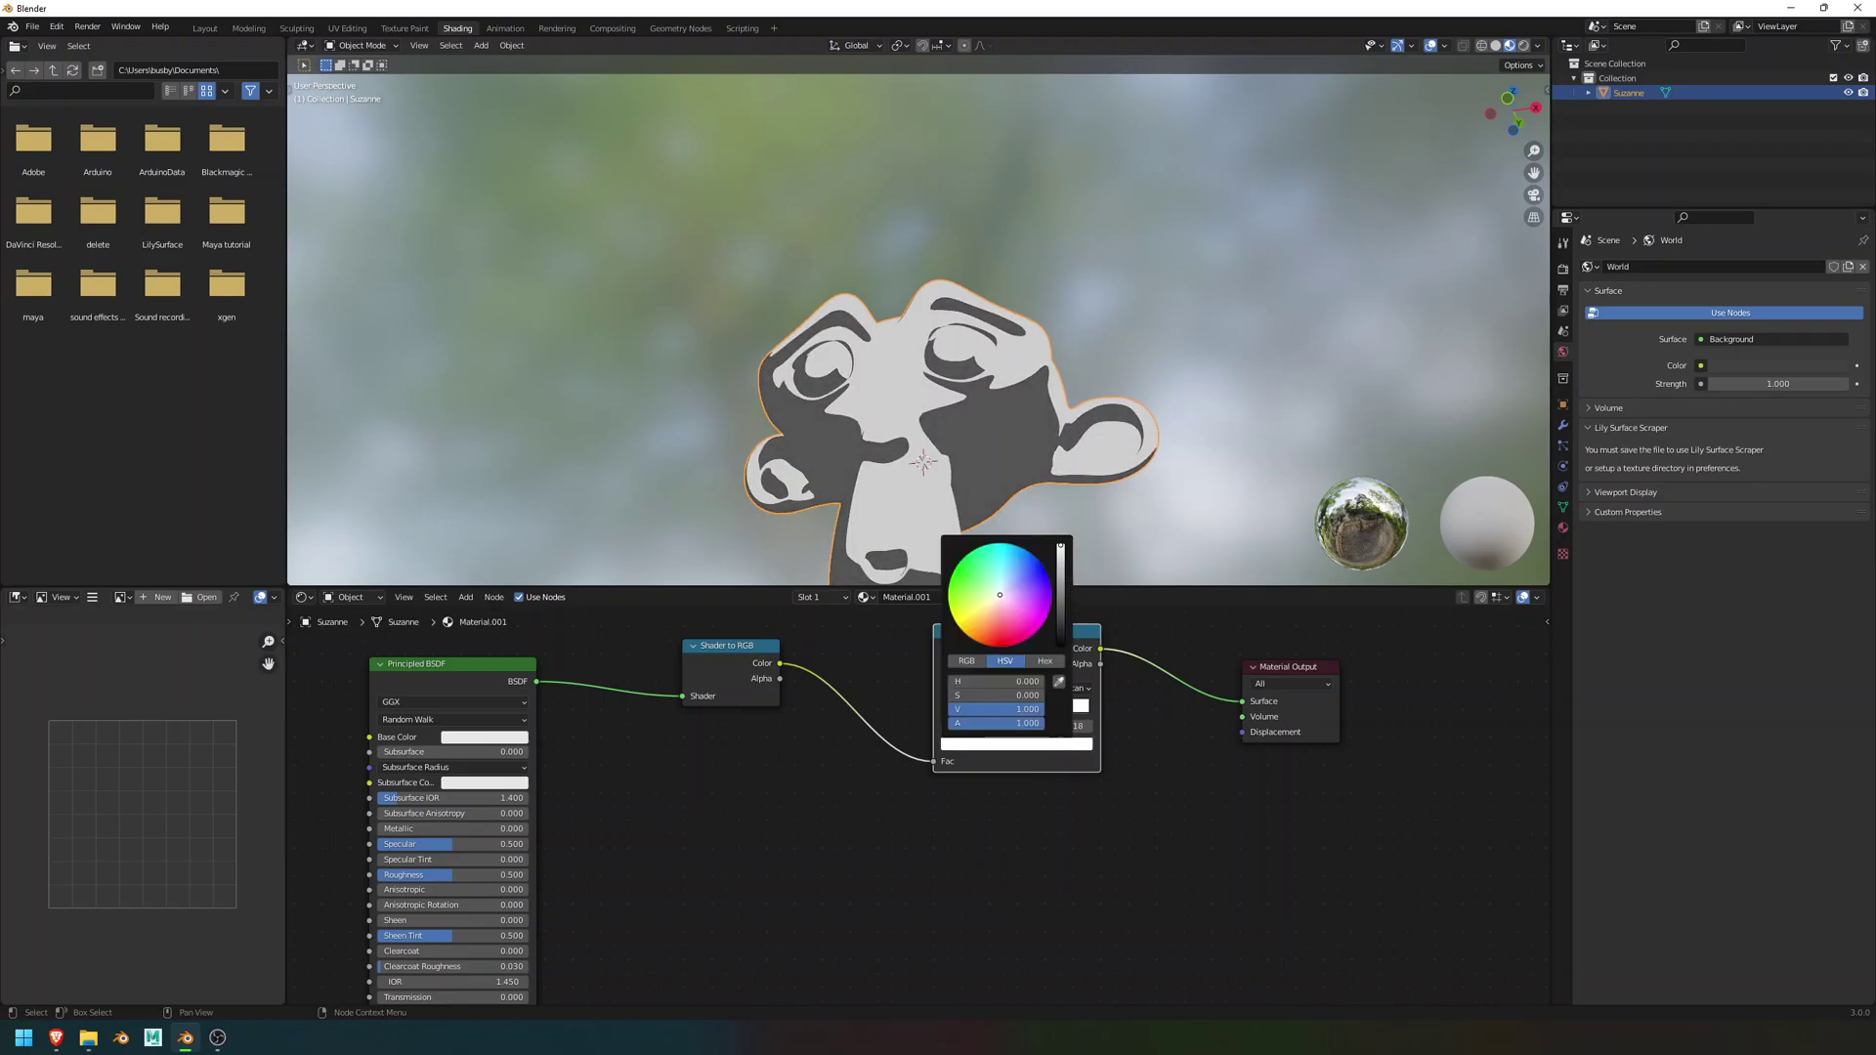
left_click_drag(1063, 565, 1060, 567)
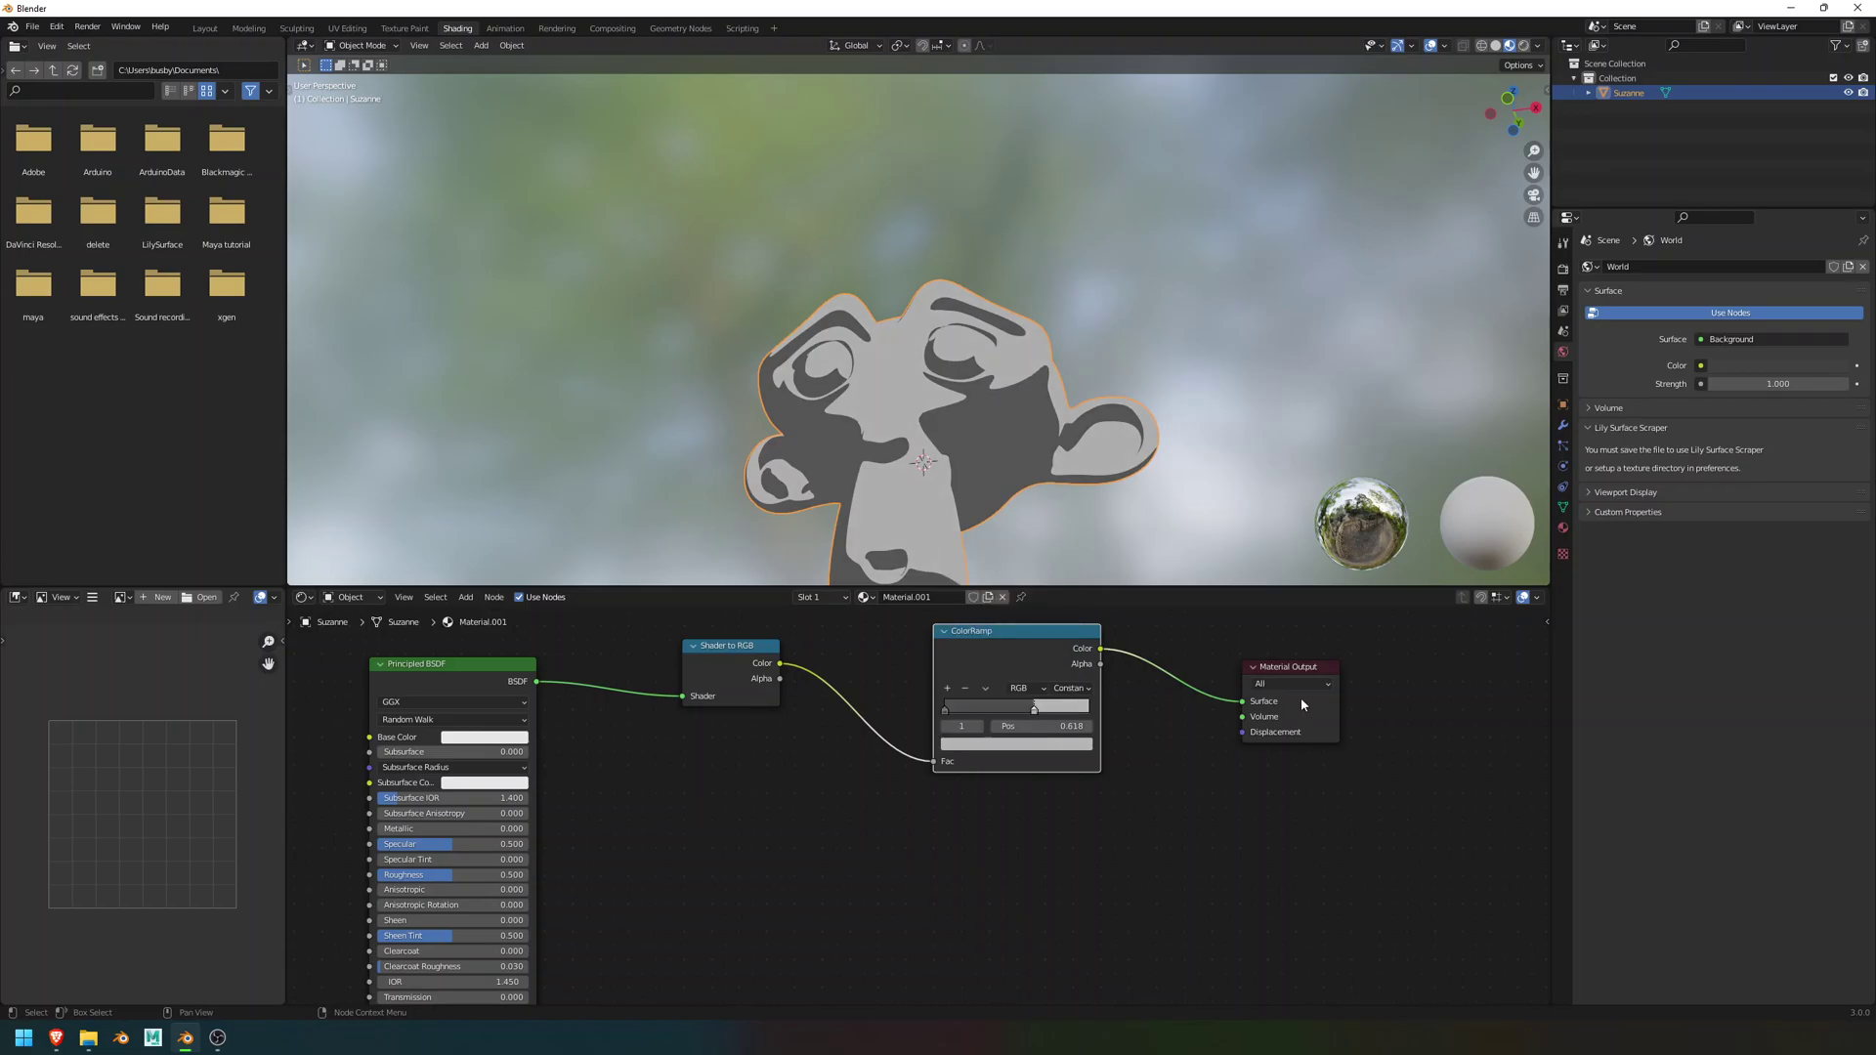
- Insert a MixRGB node between the ColorRamp and the Material Output and set its blend mode to Overlay
left_click_drag(1299, 697, 1368, 693)
key("shift+a")
left_click(1241, 778)
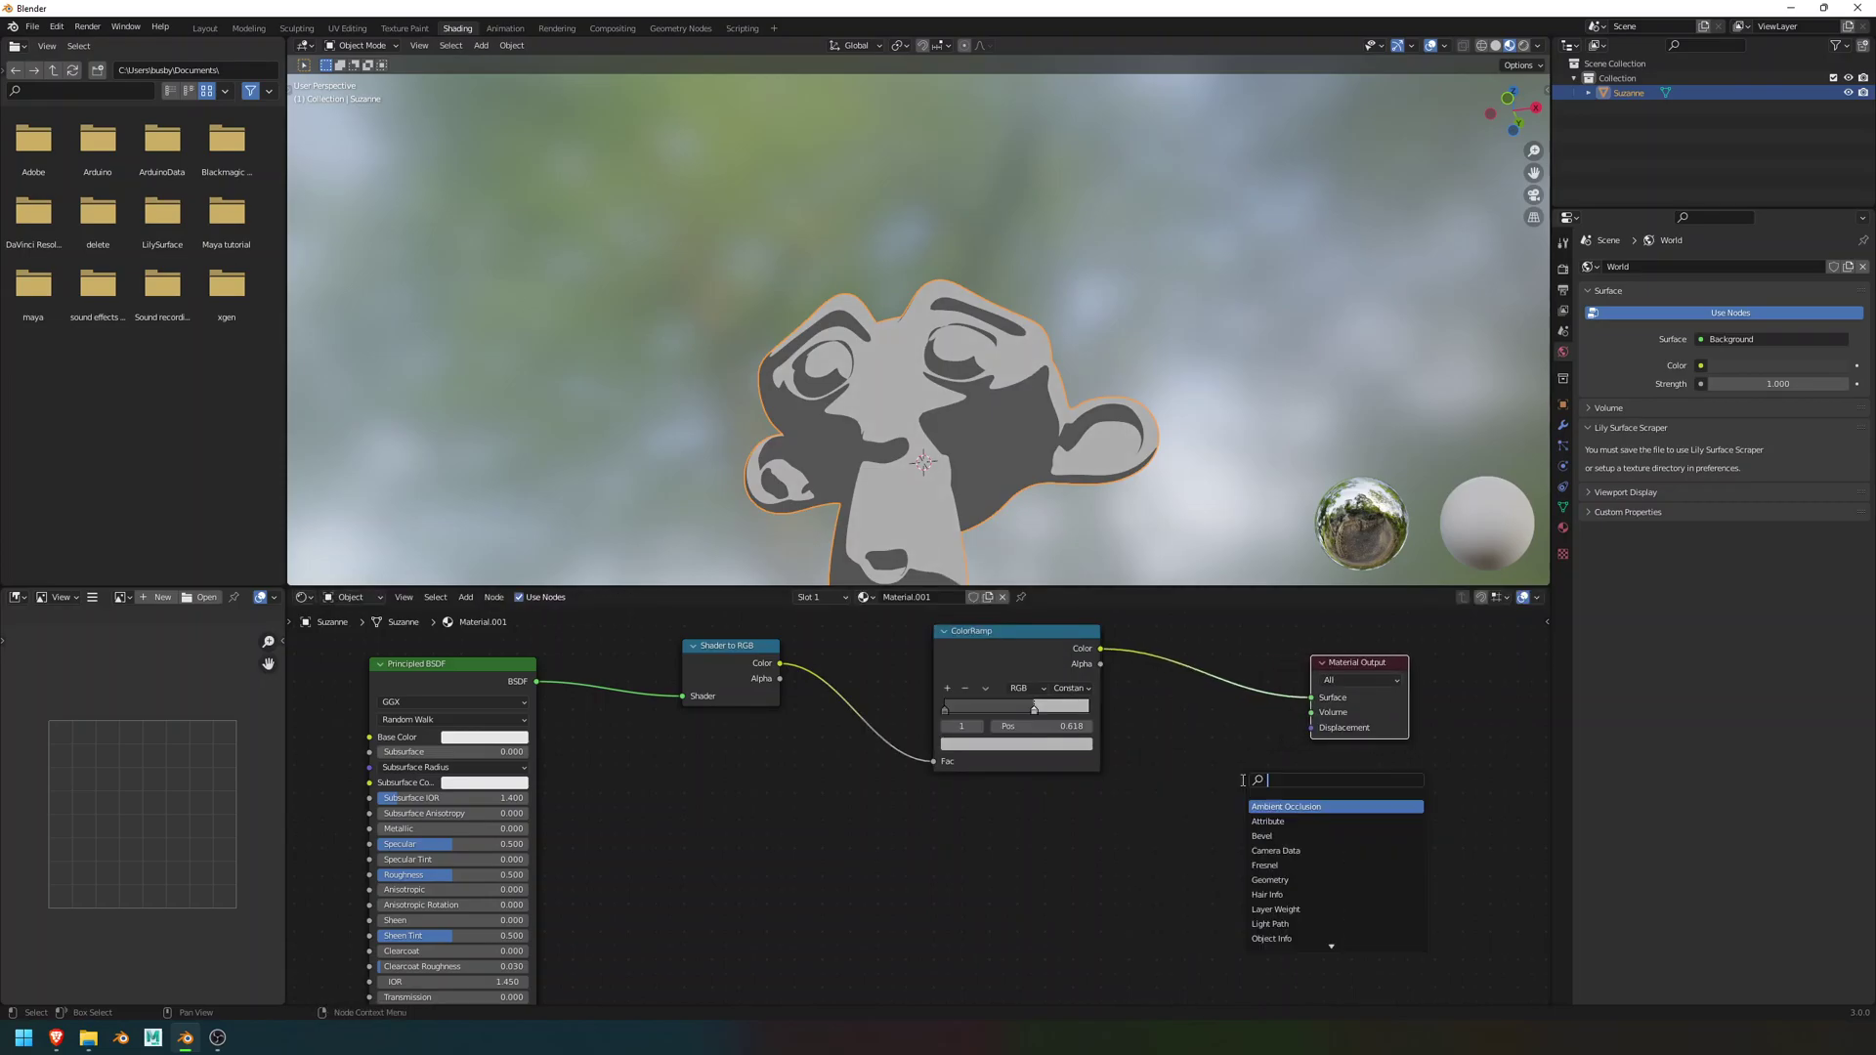
type("mix")
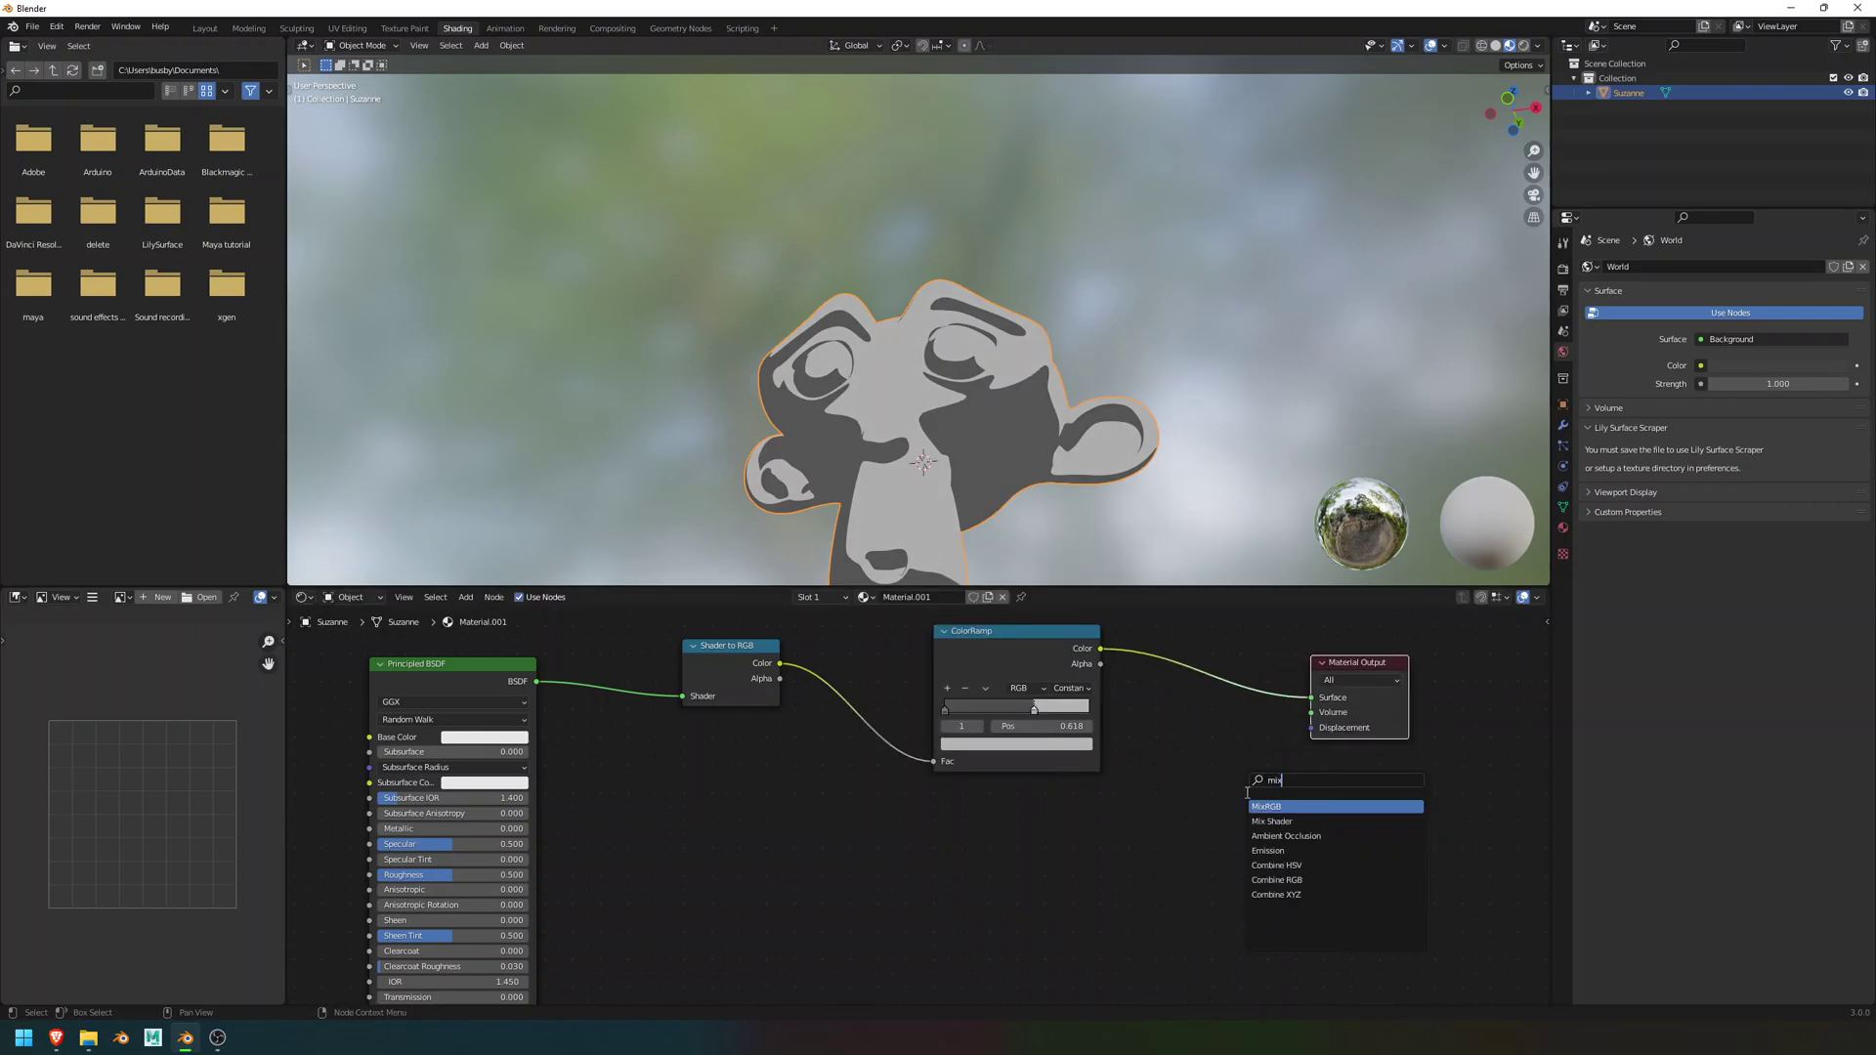
left_click(1261, 806)
left_click(1247, 801)
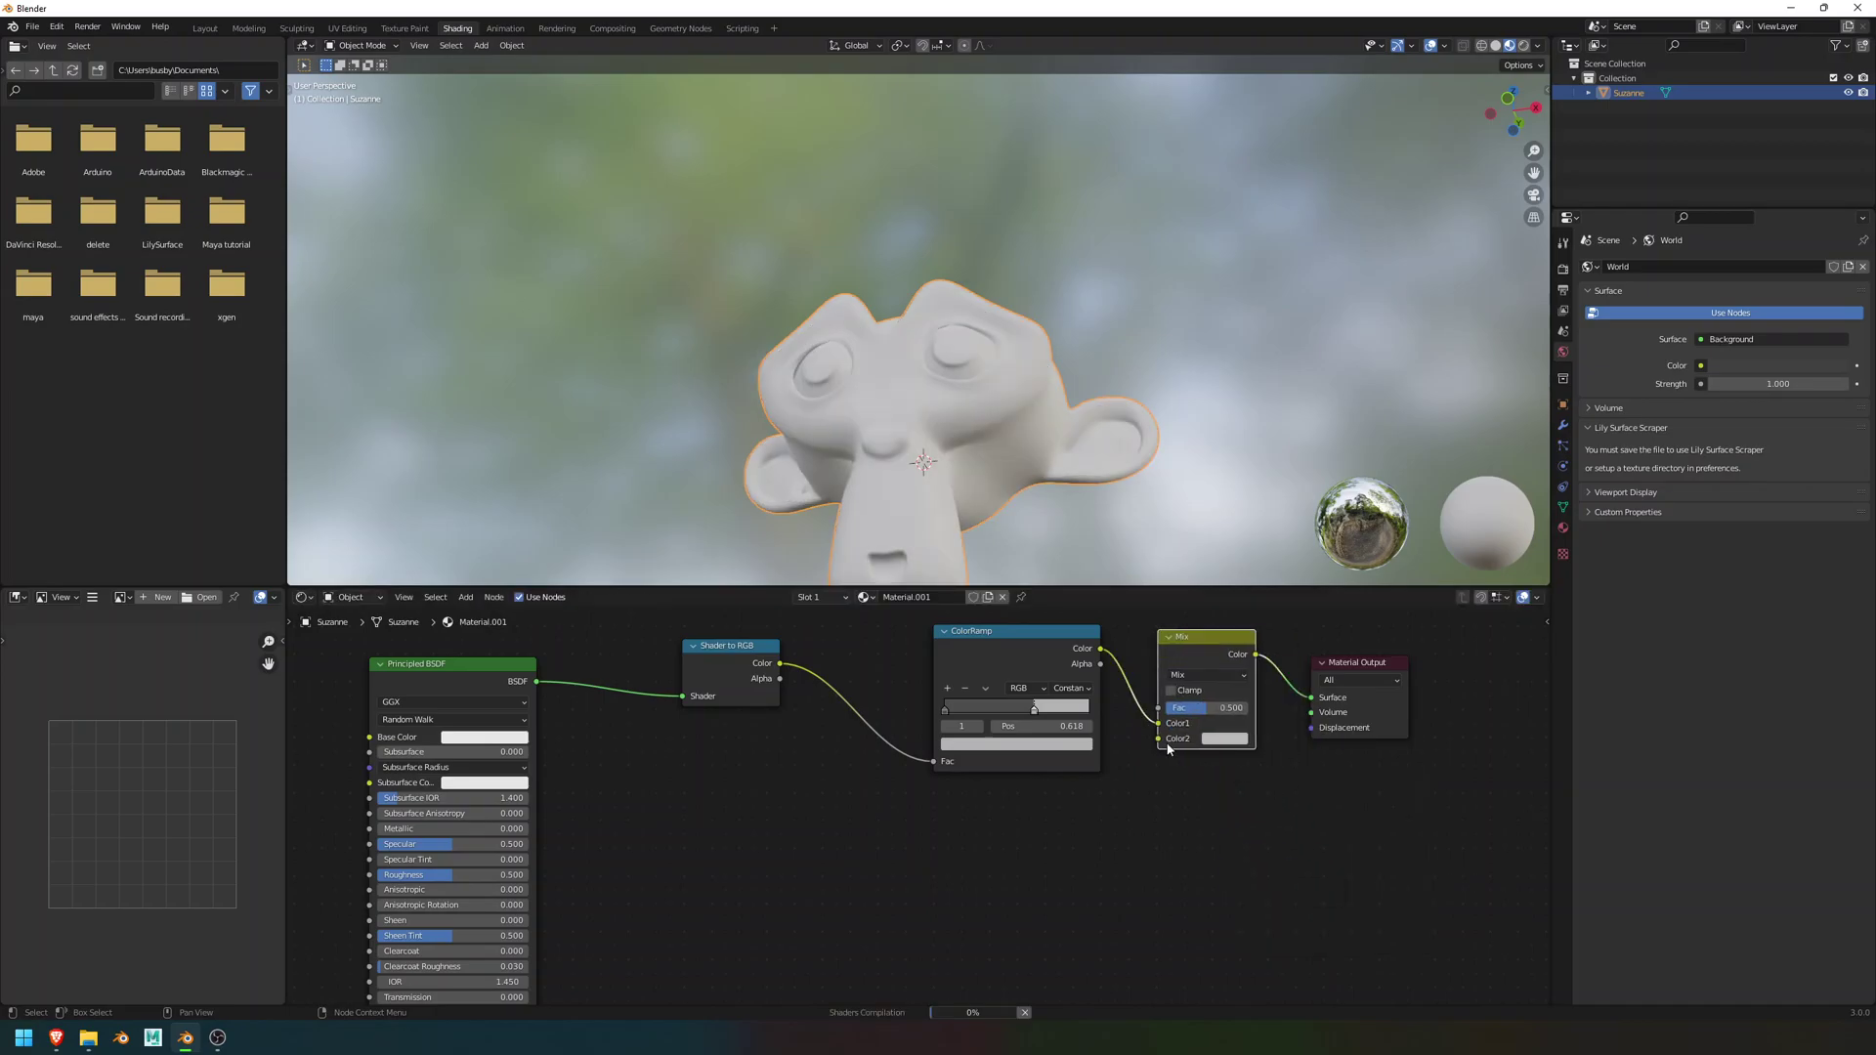
left_click(1210, 674)
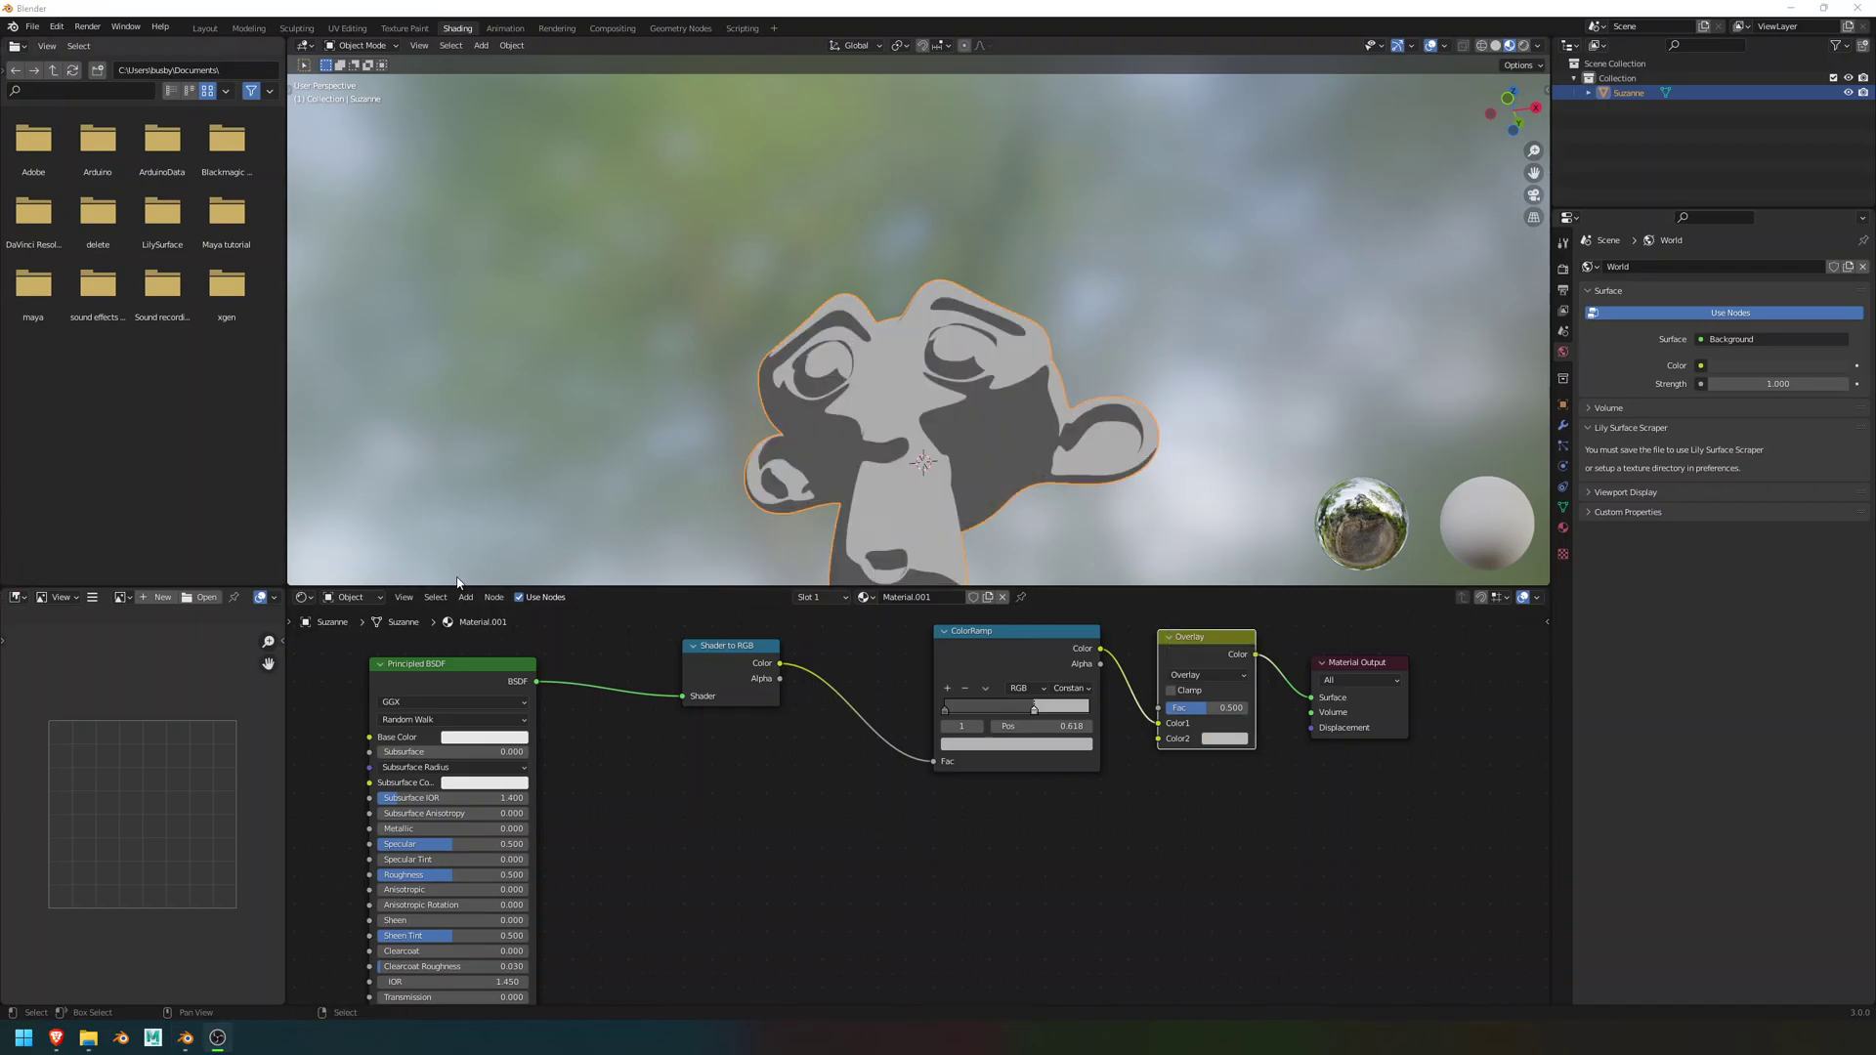
- Set the Overlay node's Color2 to a bright blue with hue 0.652, saturation 0.975 and value 1.000
left_click(1227, 740)
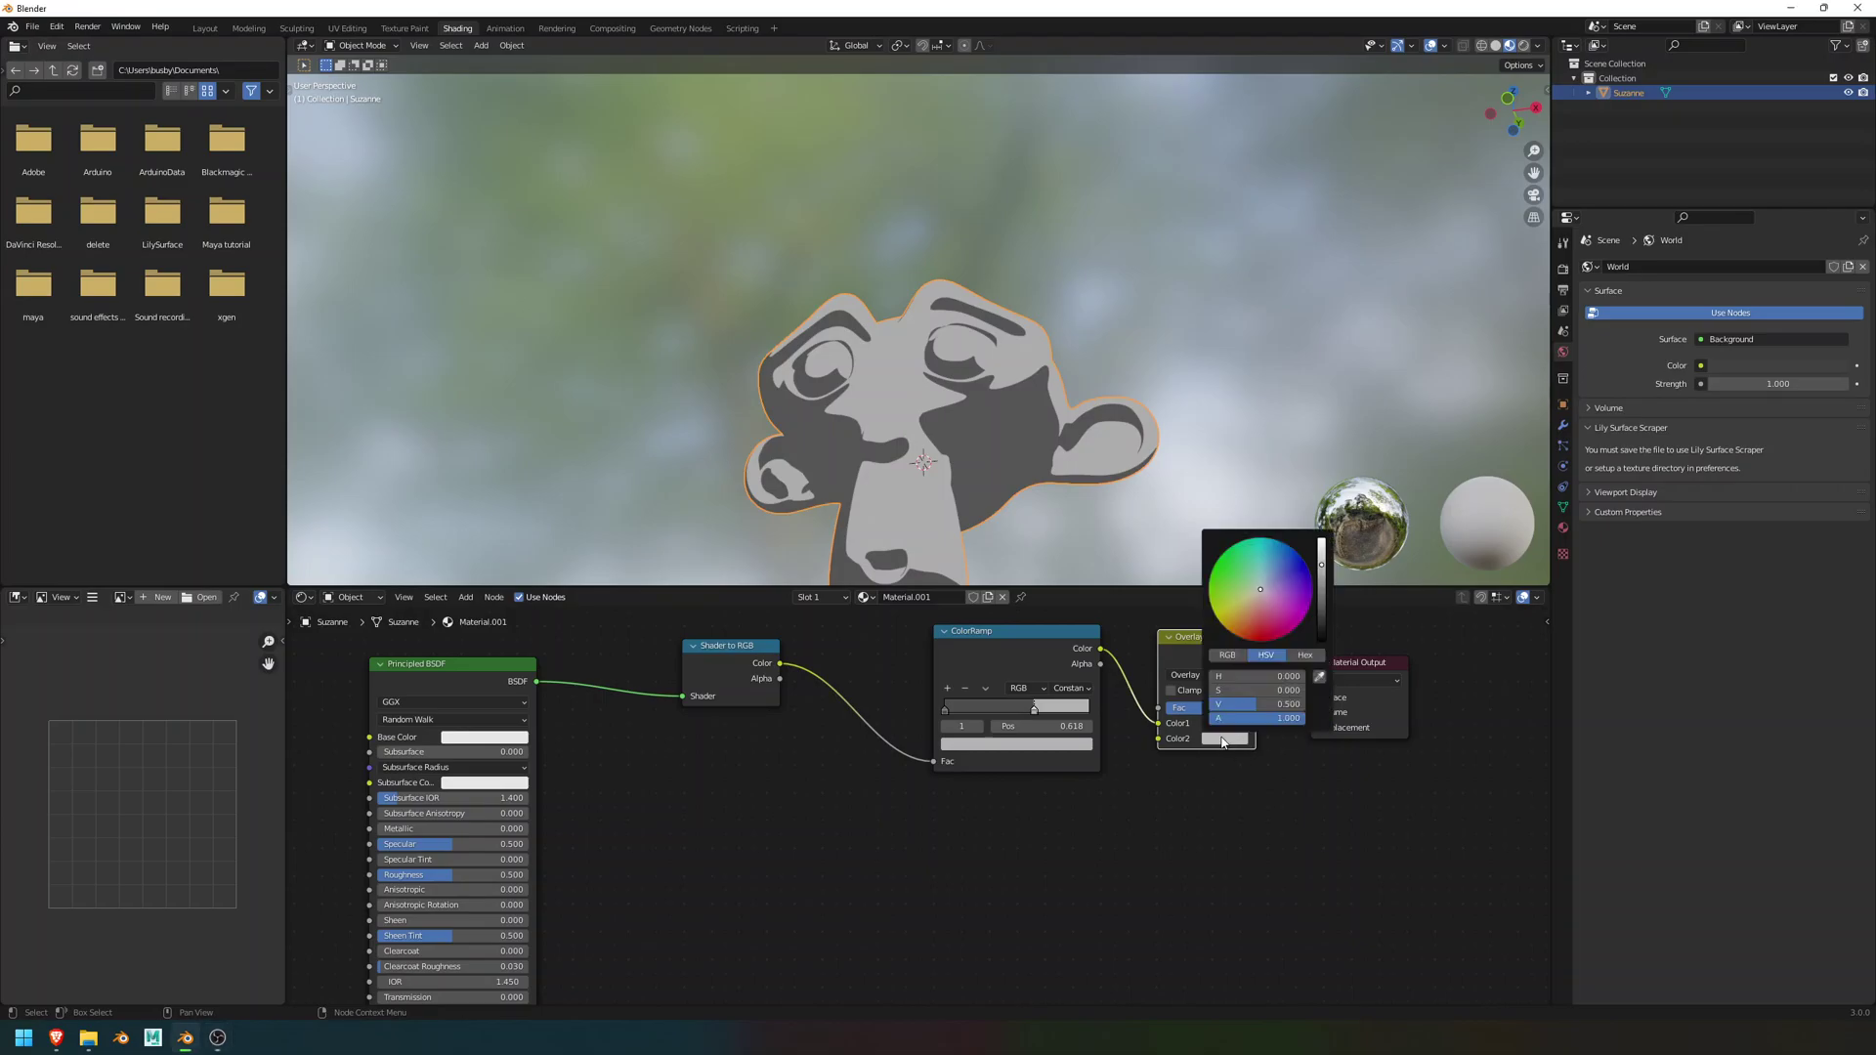
left_click(1221, 734)
left_click(1214, 741)
left_click(1291, 547)
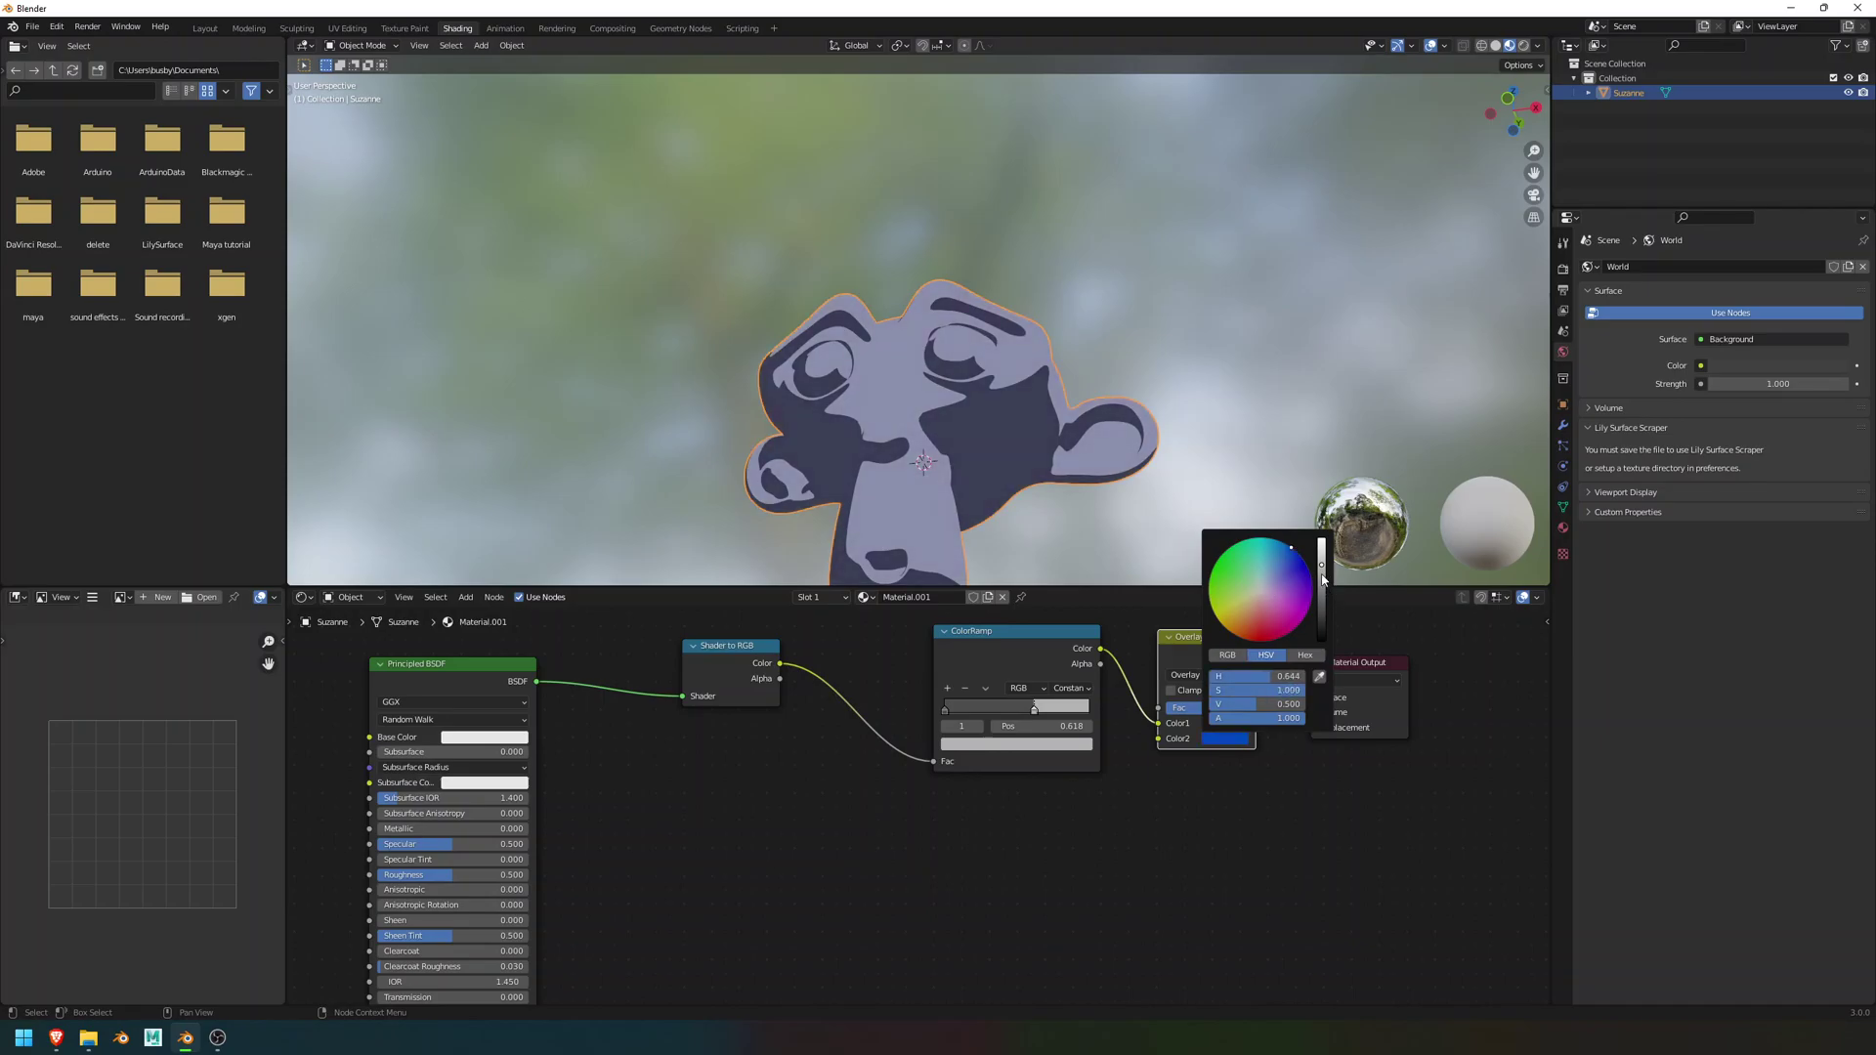
left_click(1321, 569)
left_click_drag(1292, 568, 1291, 563)
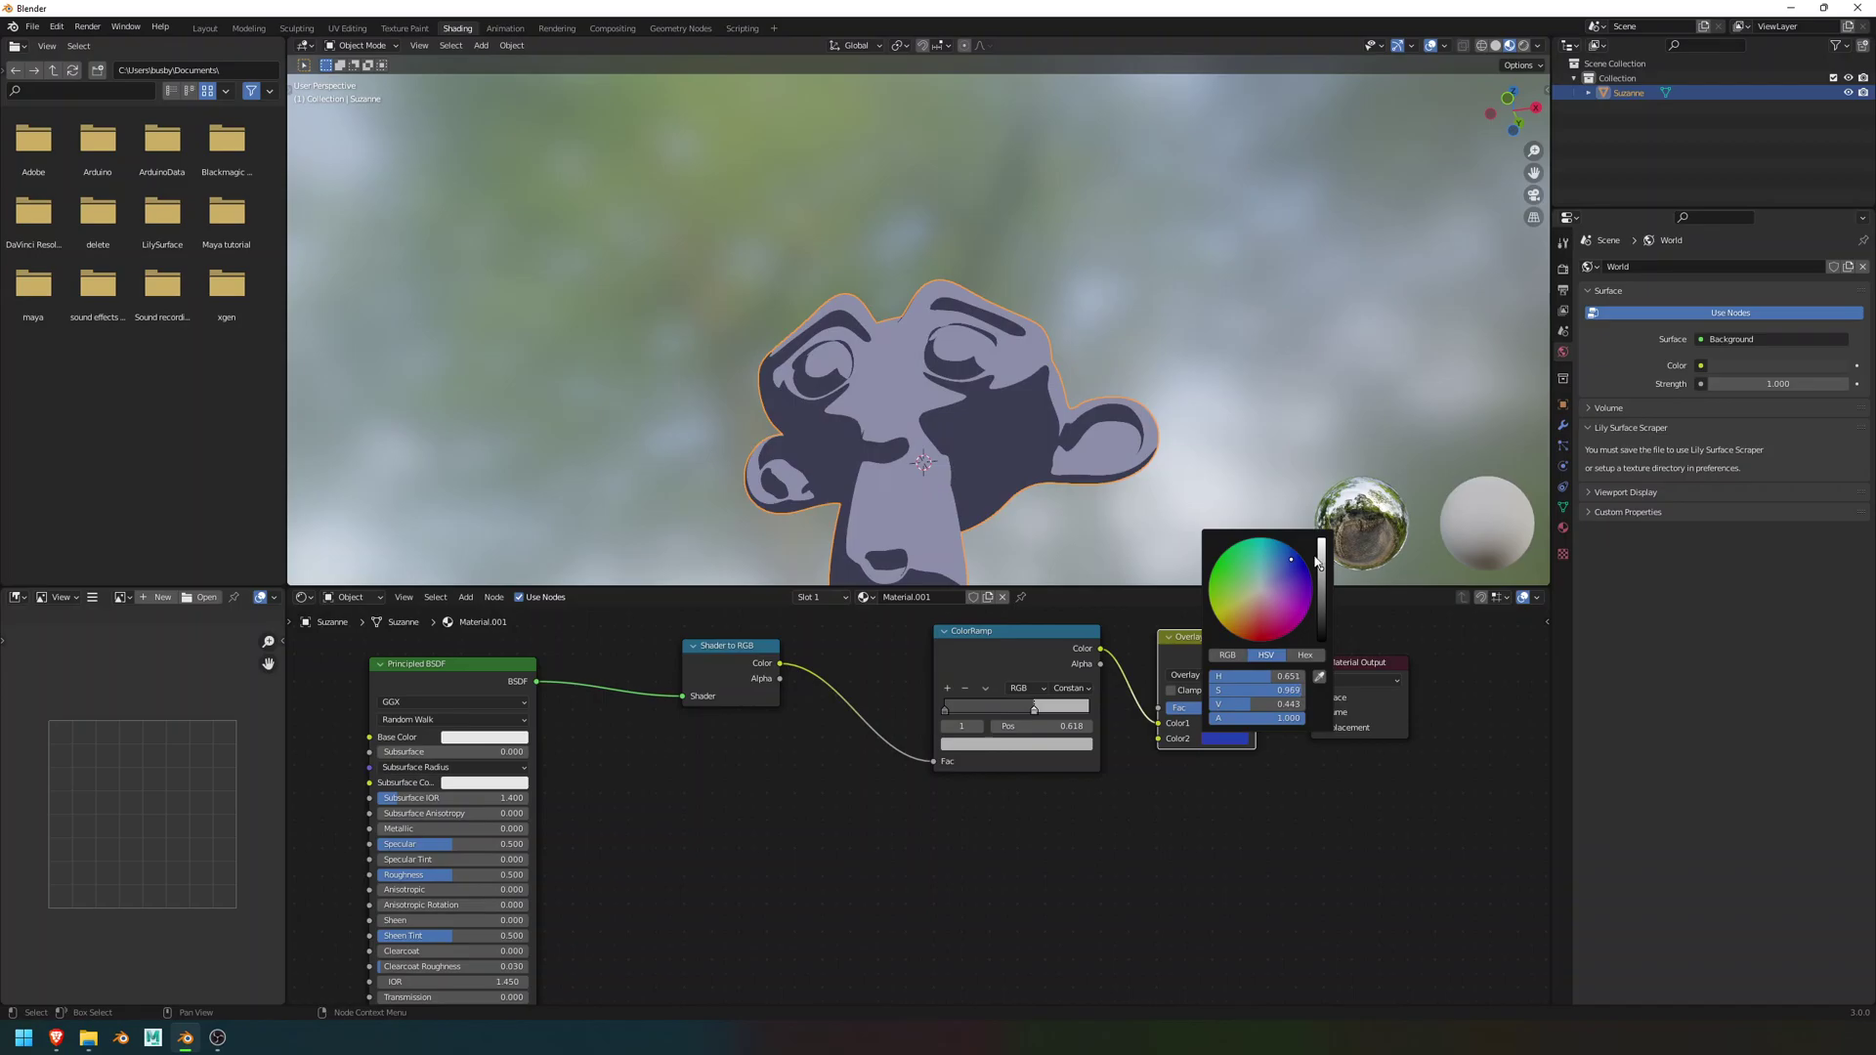
left_click(1321, 552)
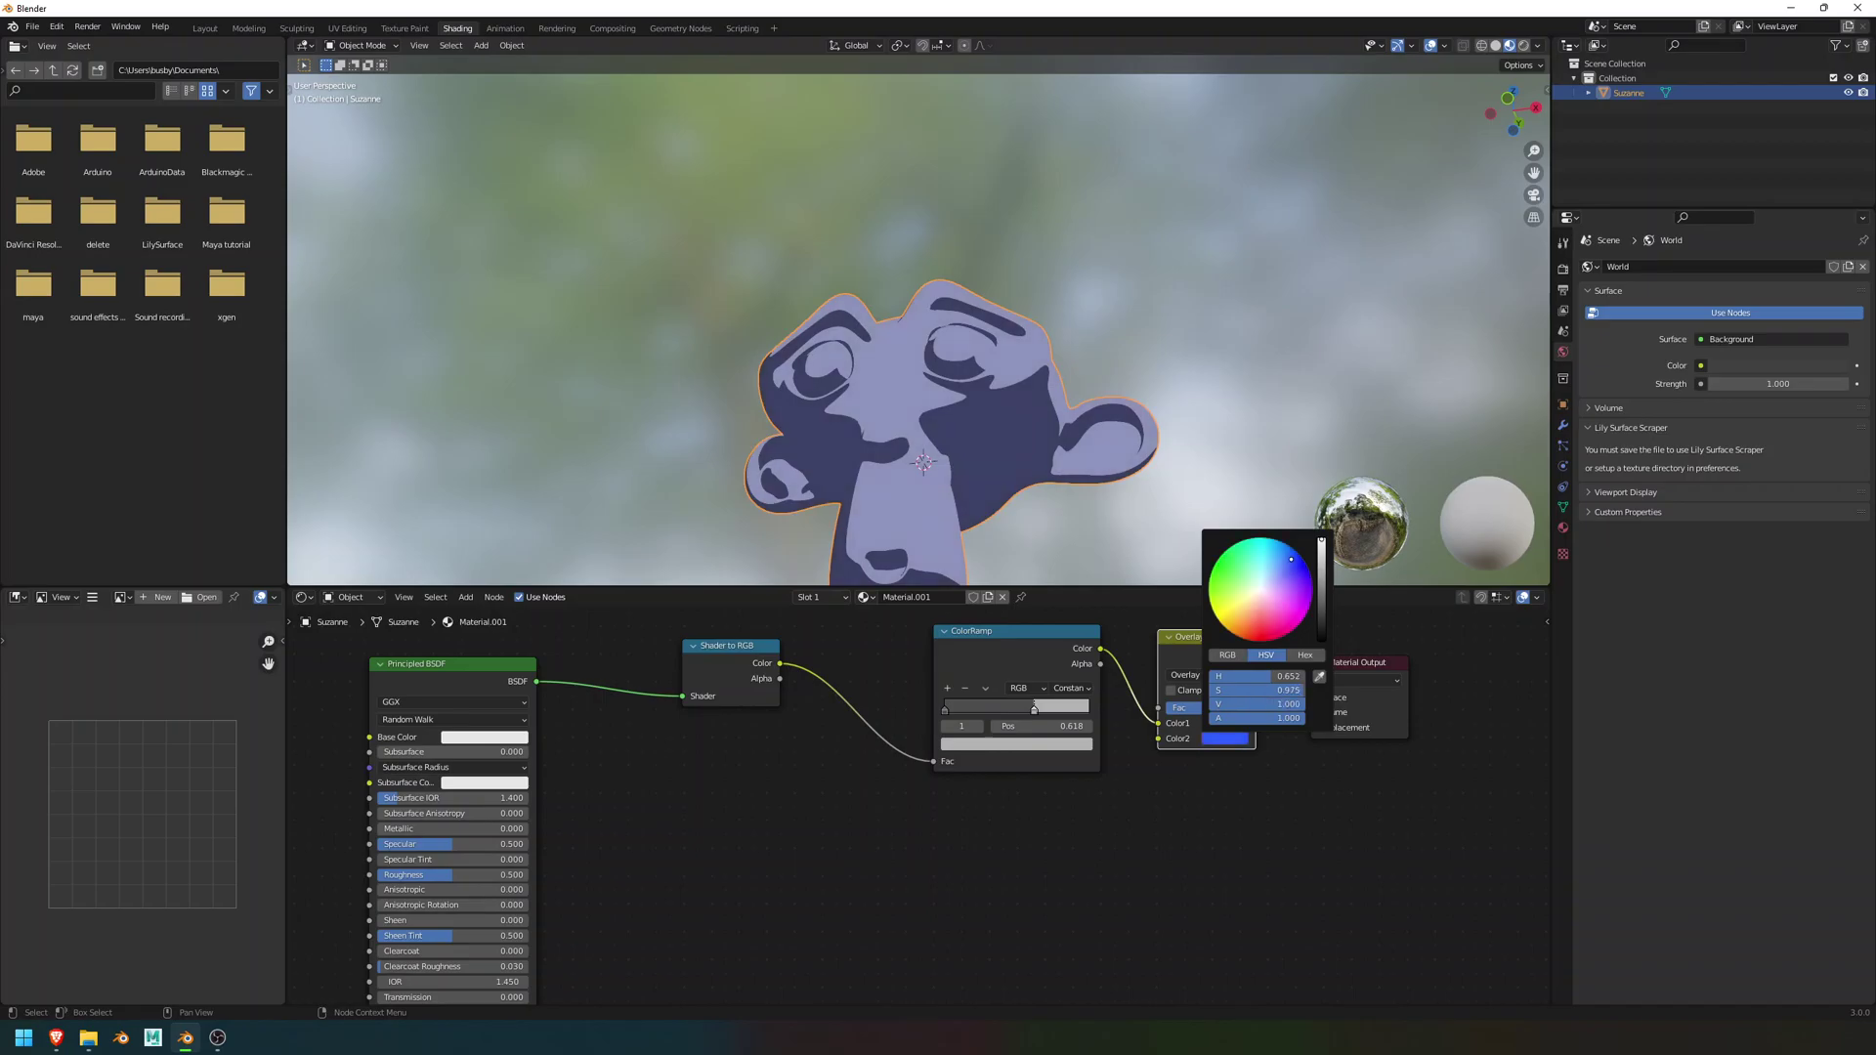
- Brighten the ColorRamp's light stop to near white and lighten its dark stop to a medium grey
left_click(1042, 746)
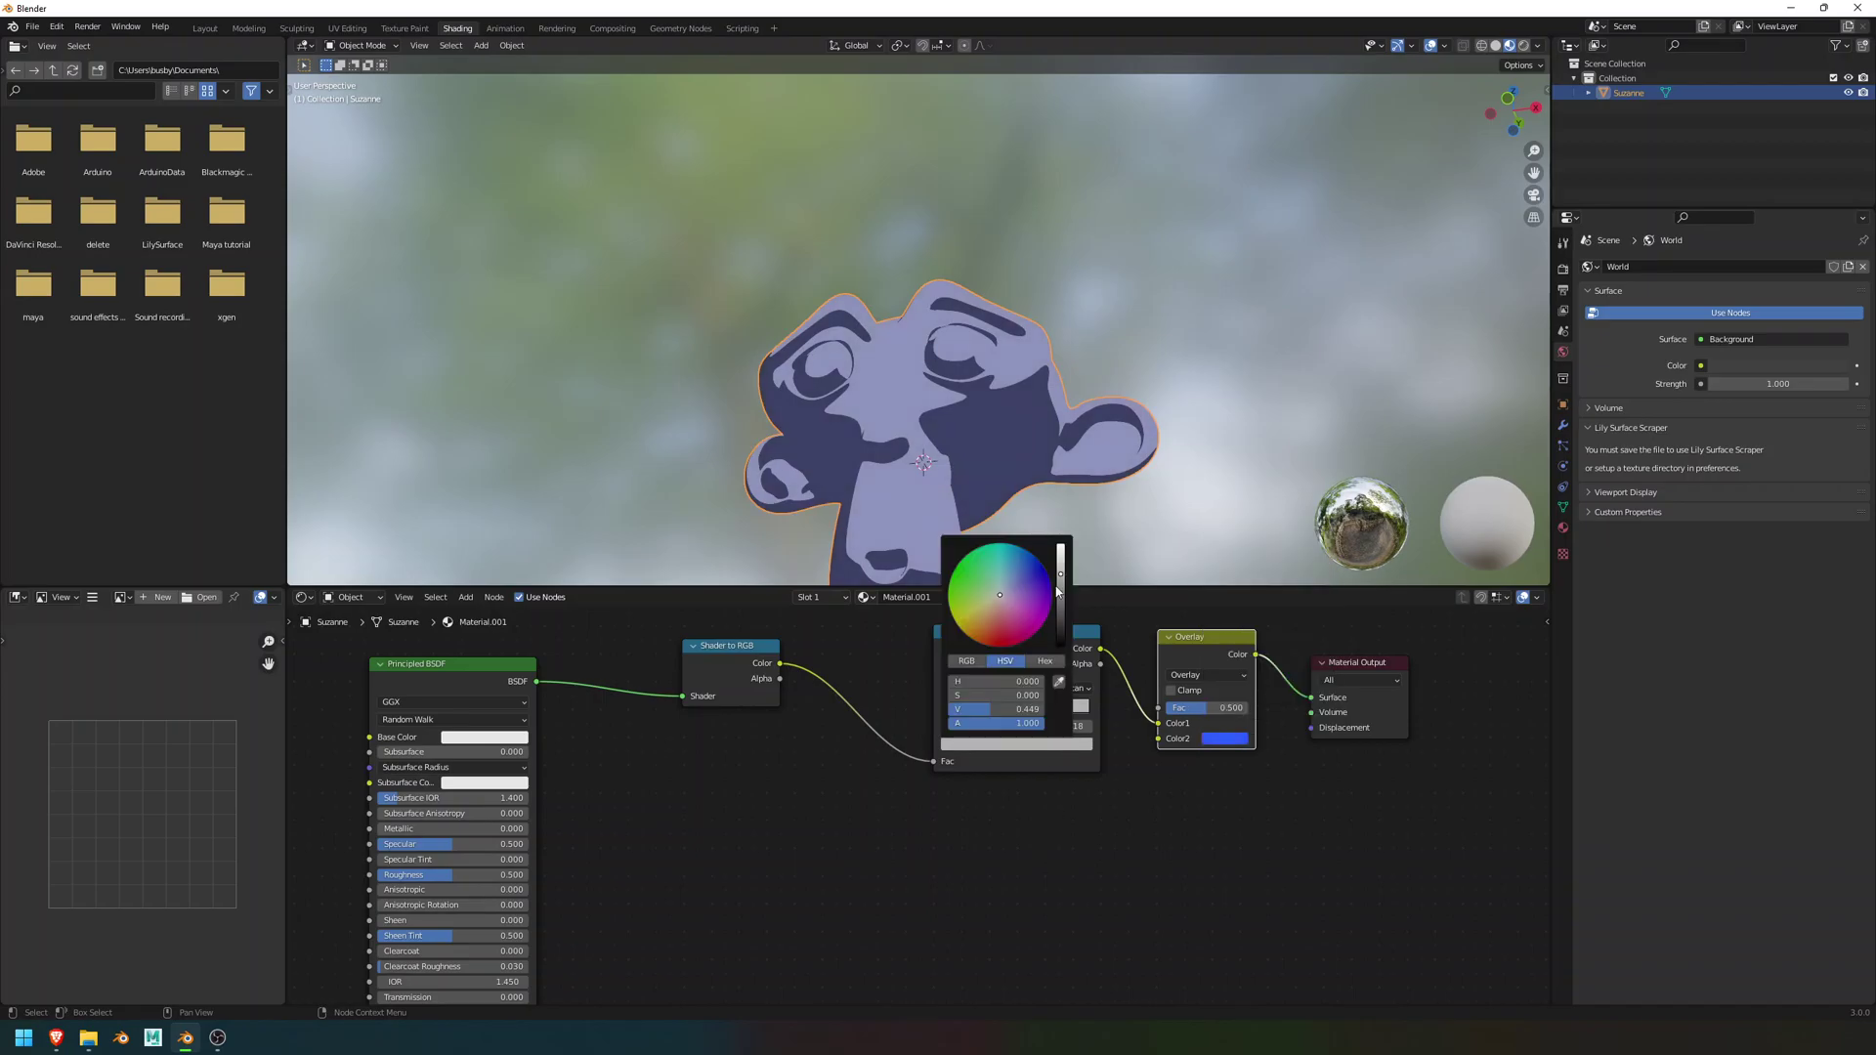
left_click_drag(1060, 573, 1060, 560)
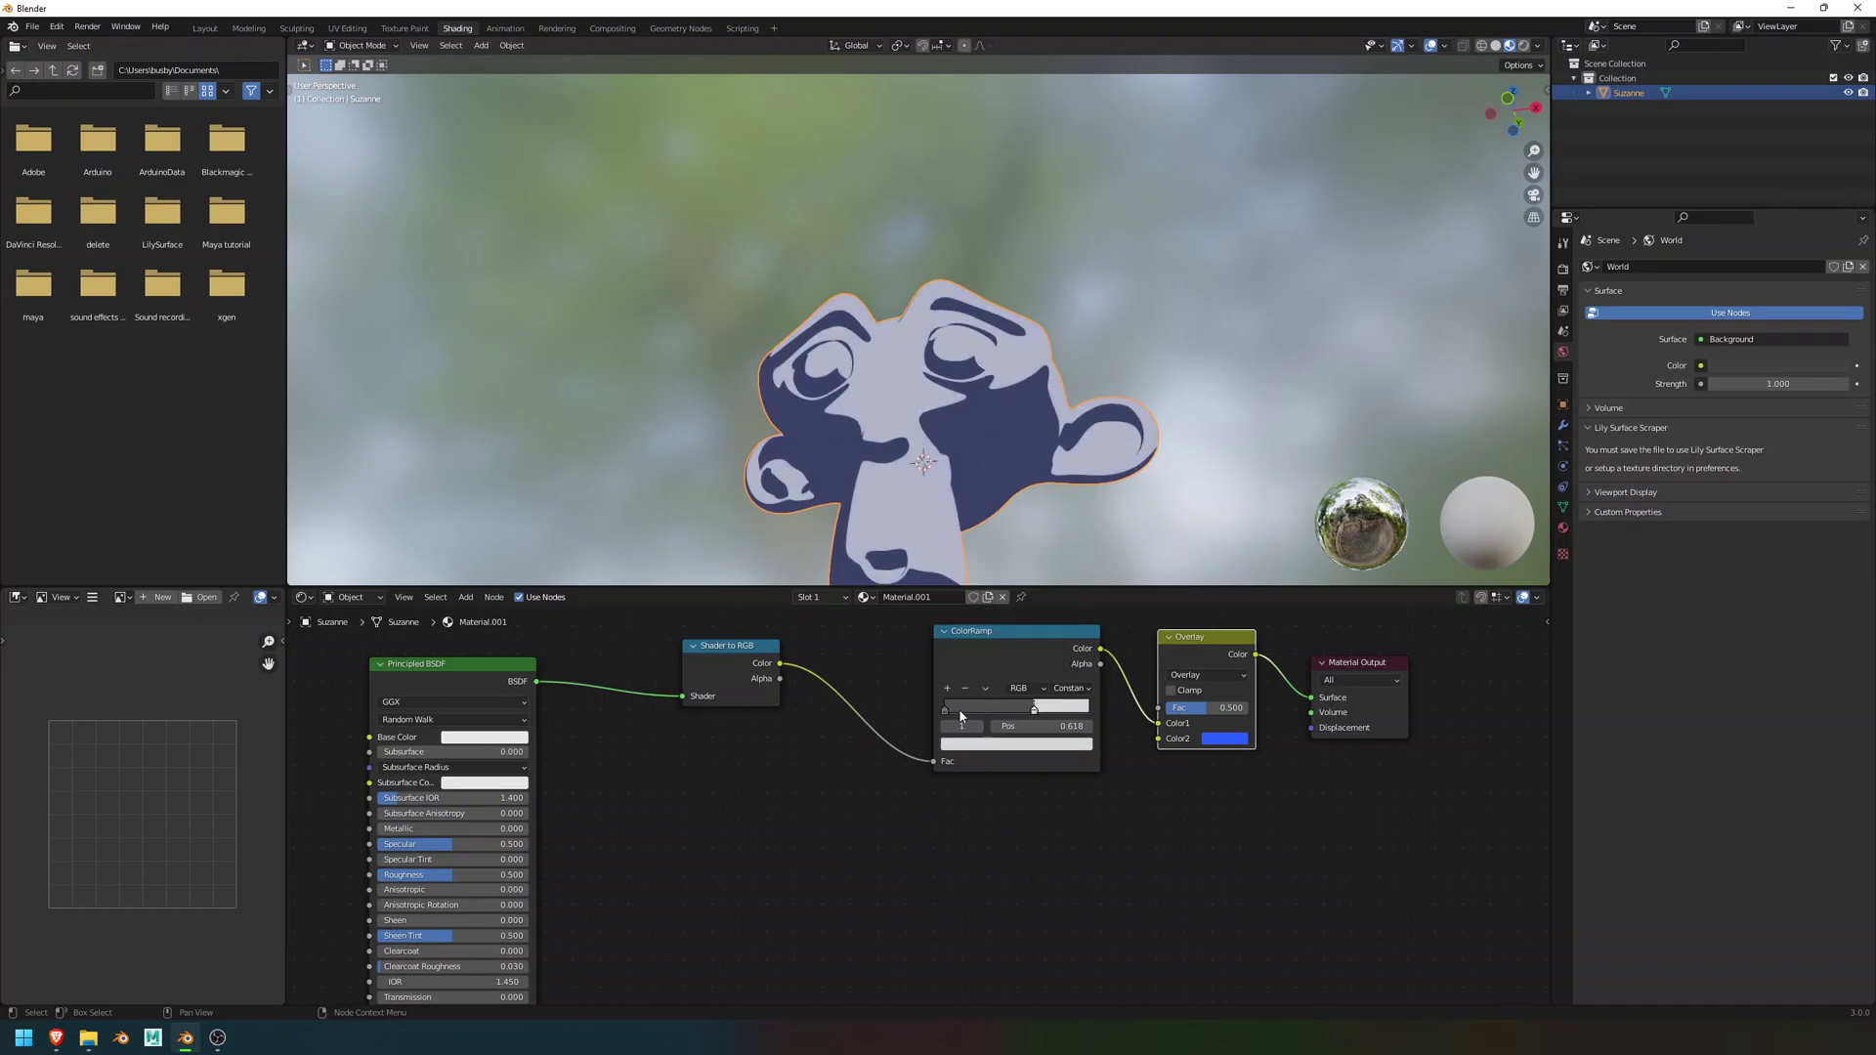
left_click(944, 710)
left_click(970, 745)
left_click_drag(1061, 615, 1061, 601)
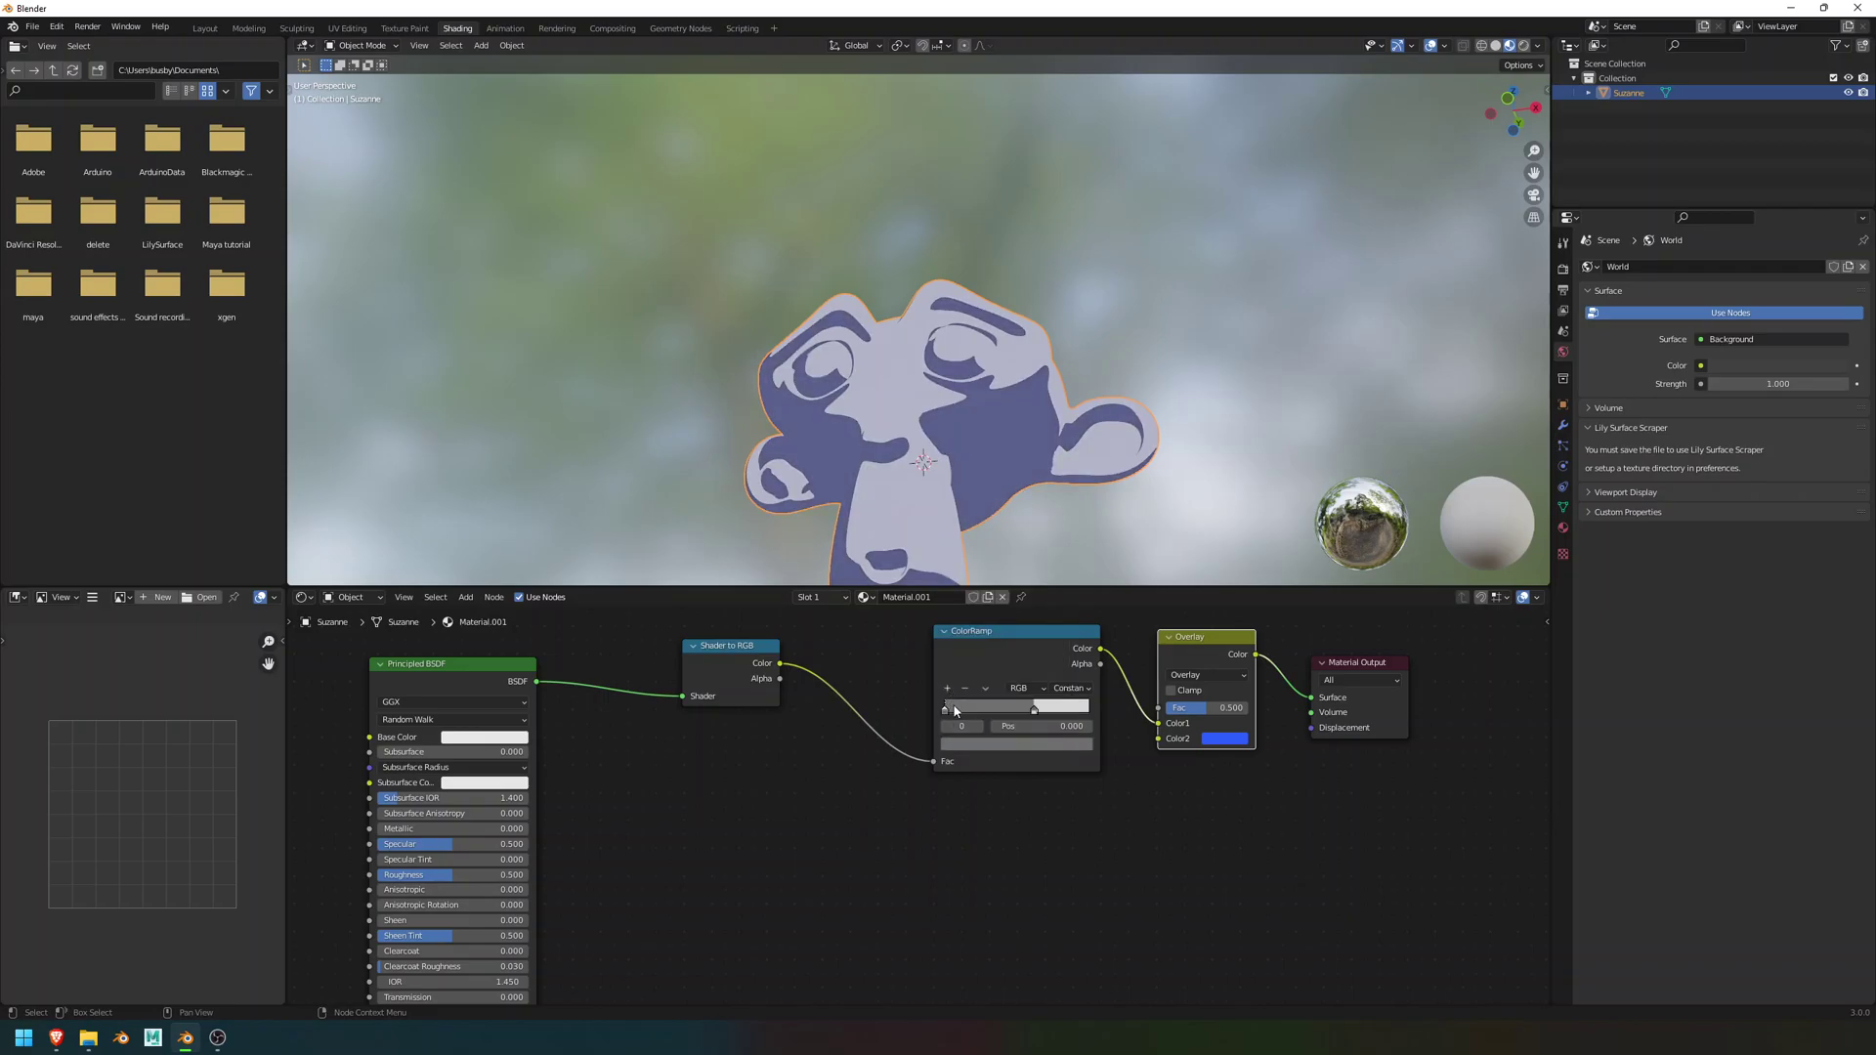
- Add a middle ColorRamp stop at position 0.309 and set its colour to a grey with value 0.274
left_click(1032, 744)
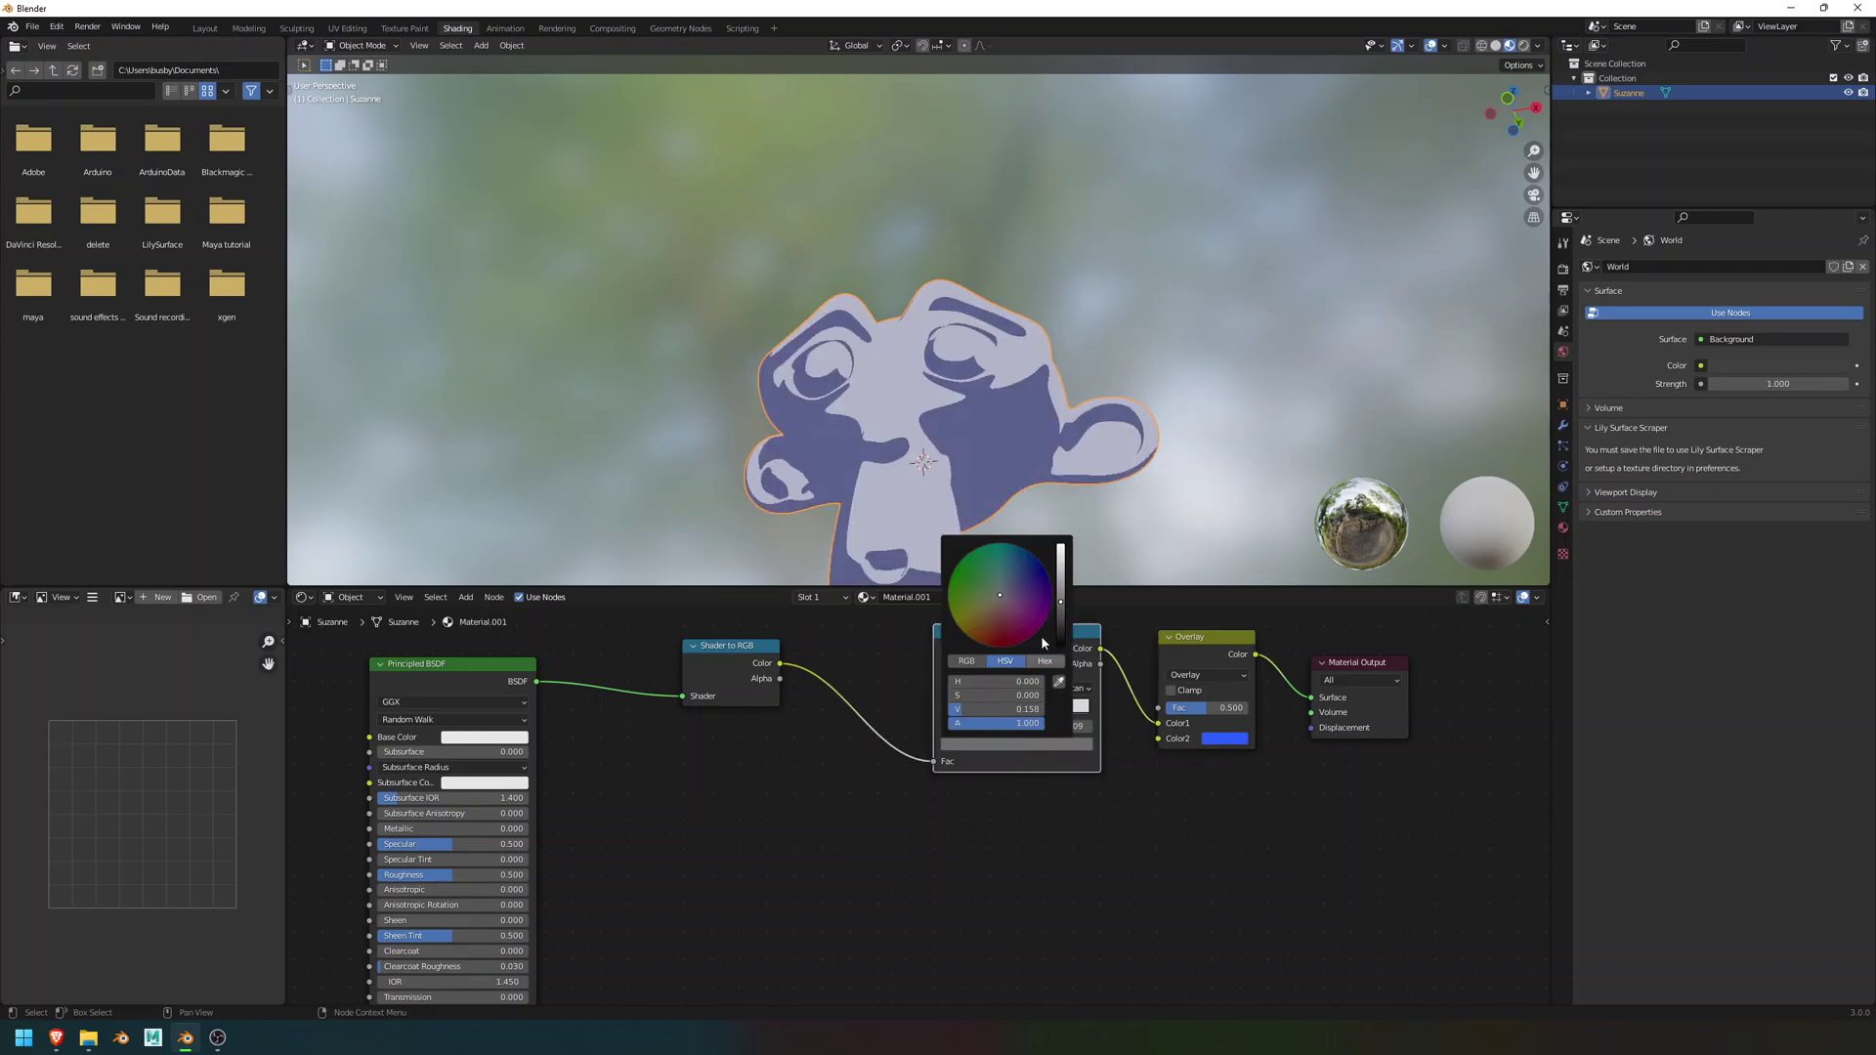
left_click_drag(1058, 613, 1061, 588)
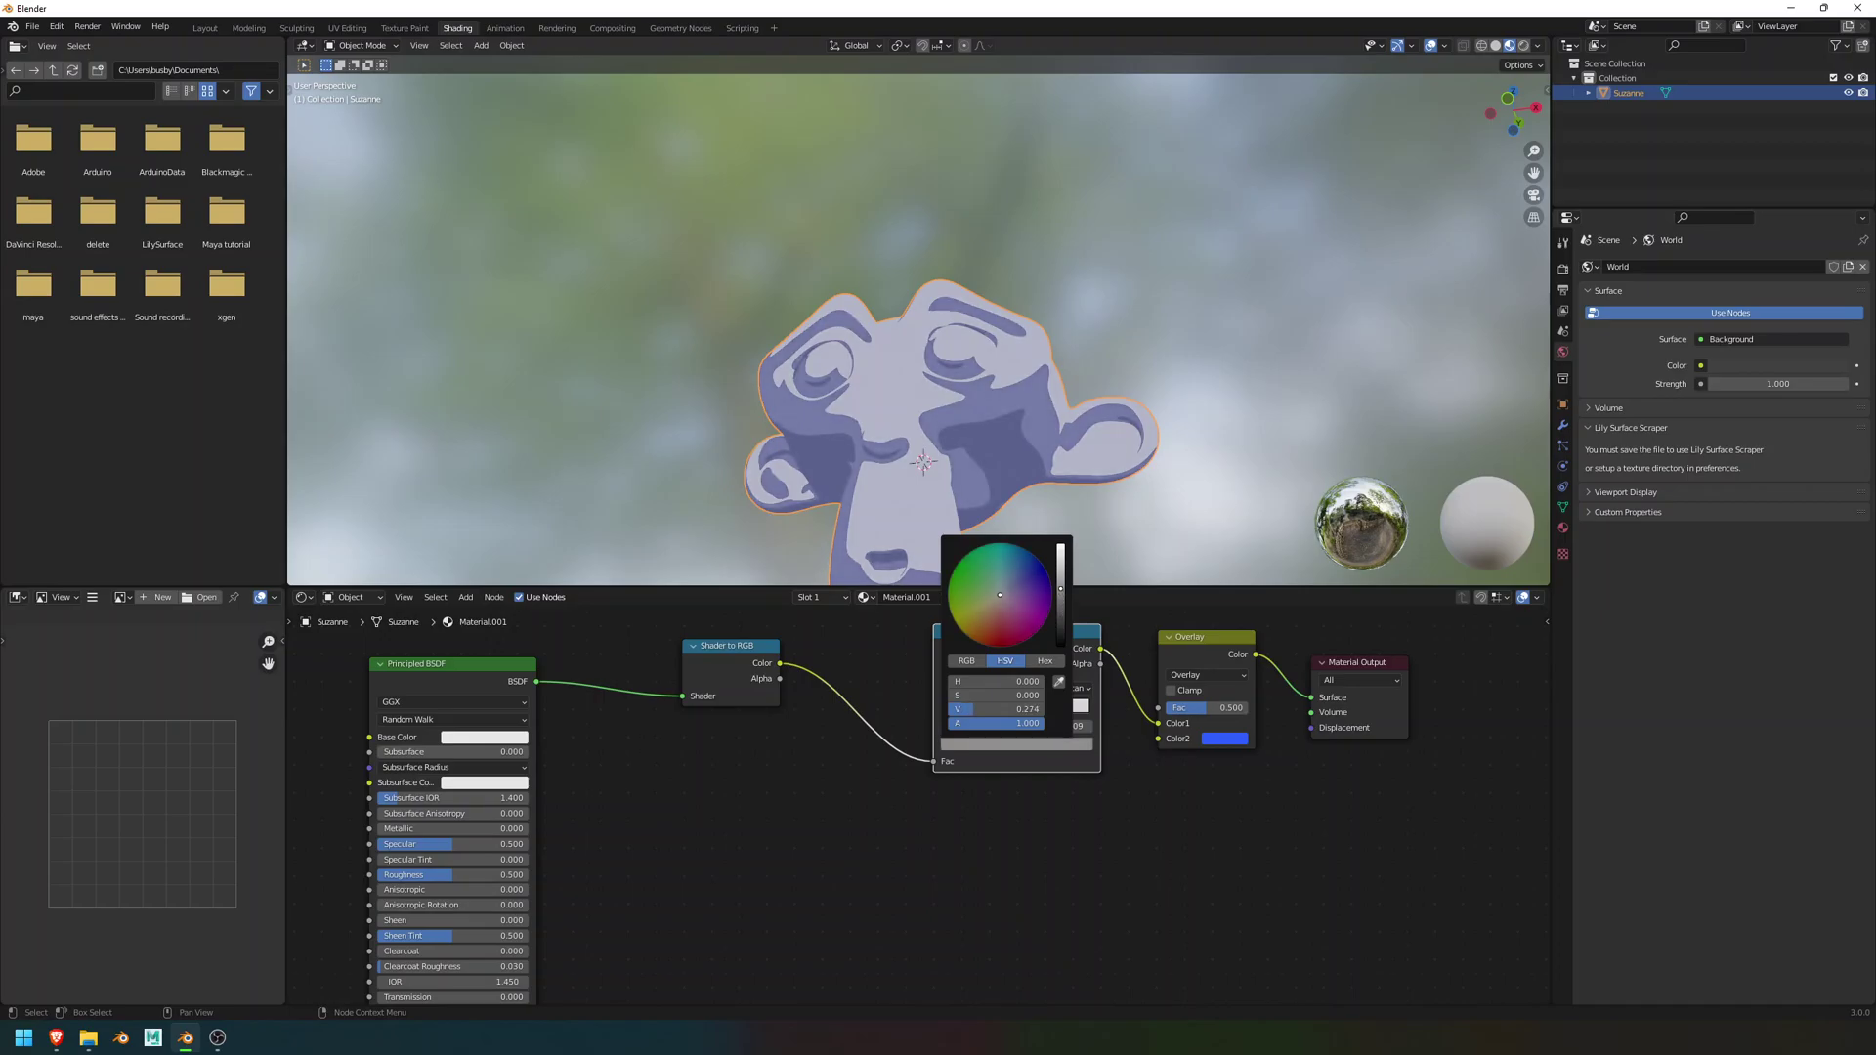
- Rotate the monkey head around the global Z axis and inspect its toon shading from several angles
middle_click_drag(1059, 448, 1100, 410)
scroll(1100, 411, "up", 2)
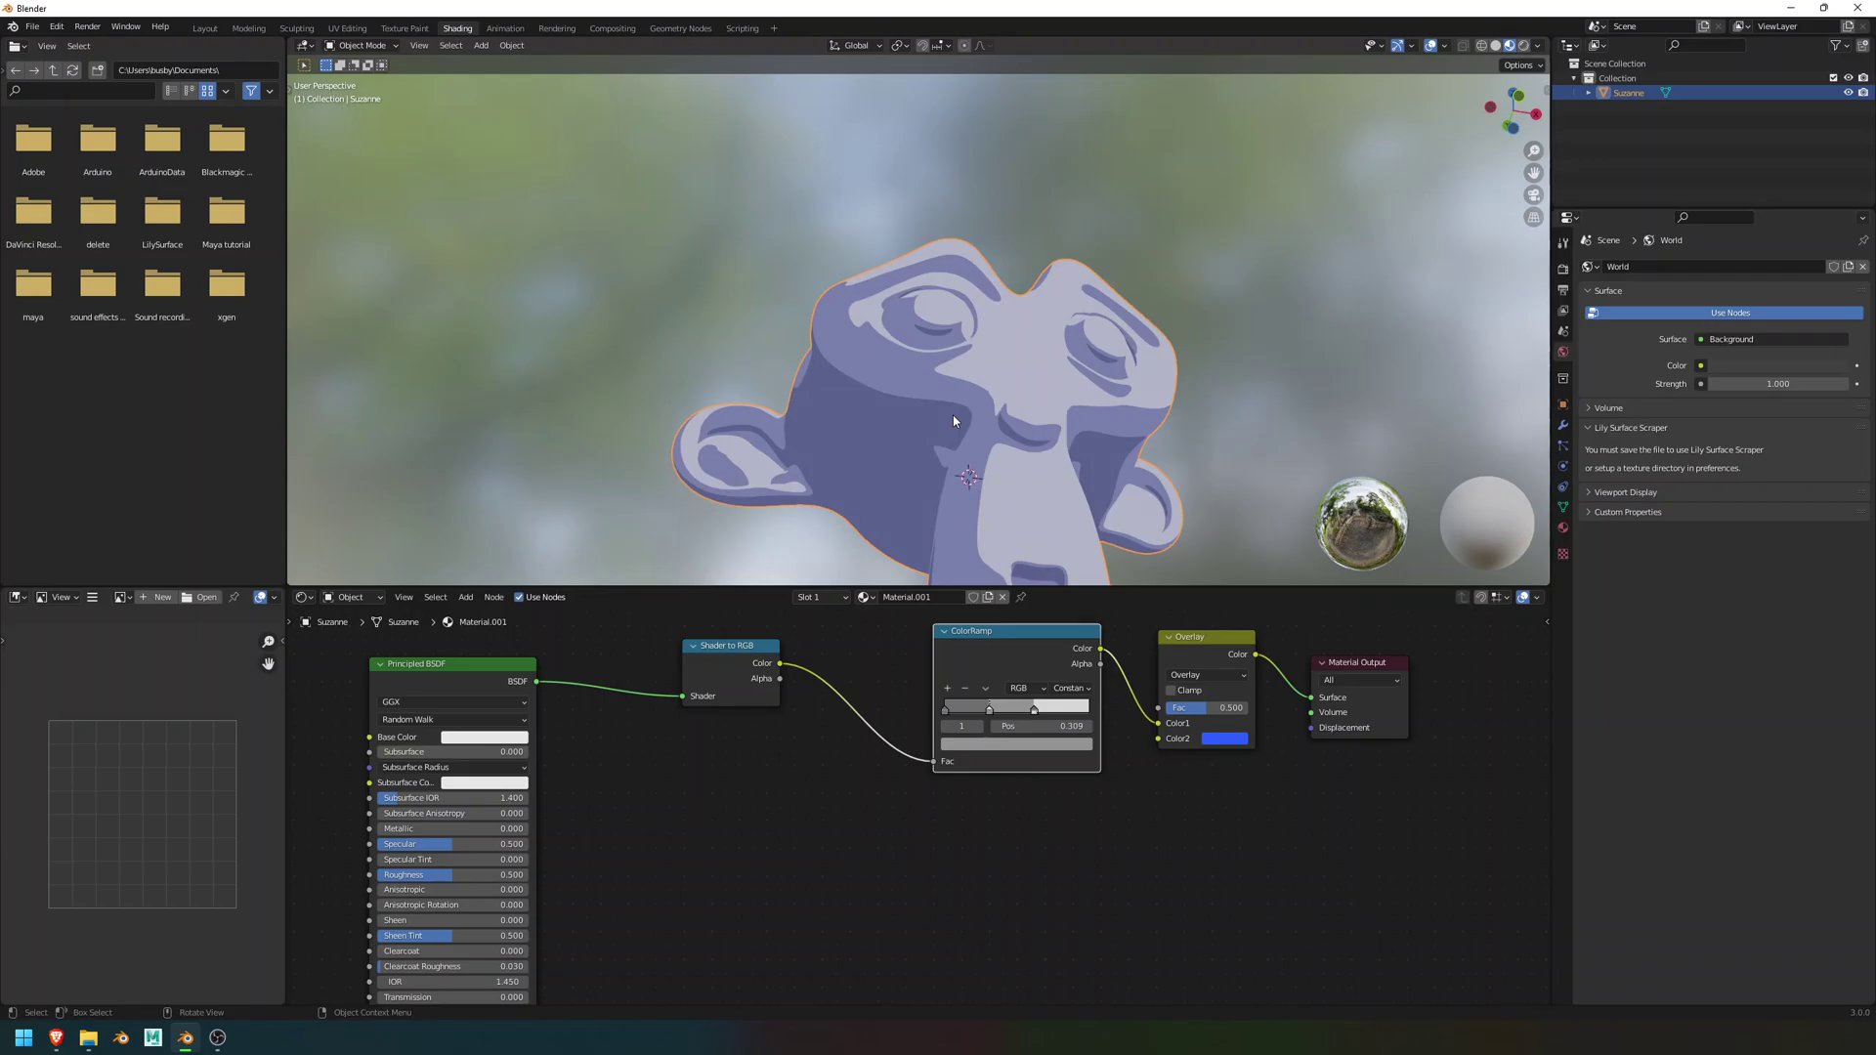
middle_click_drag(955, 421, 969, 446)
key("r")
key("z")
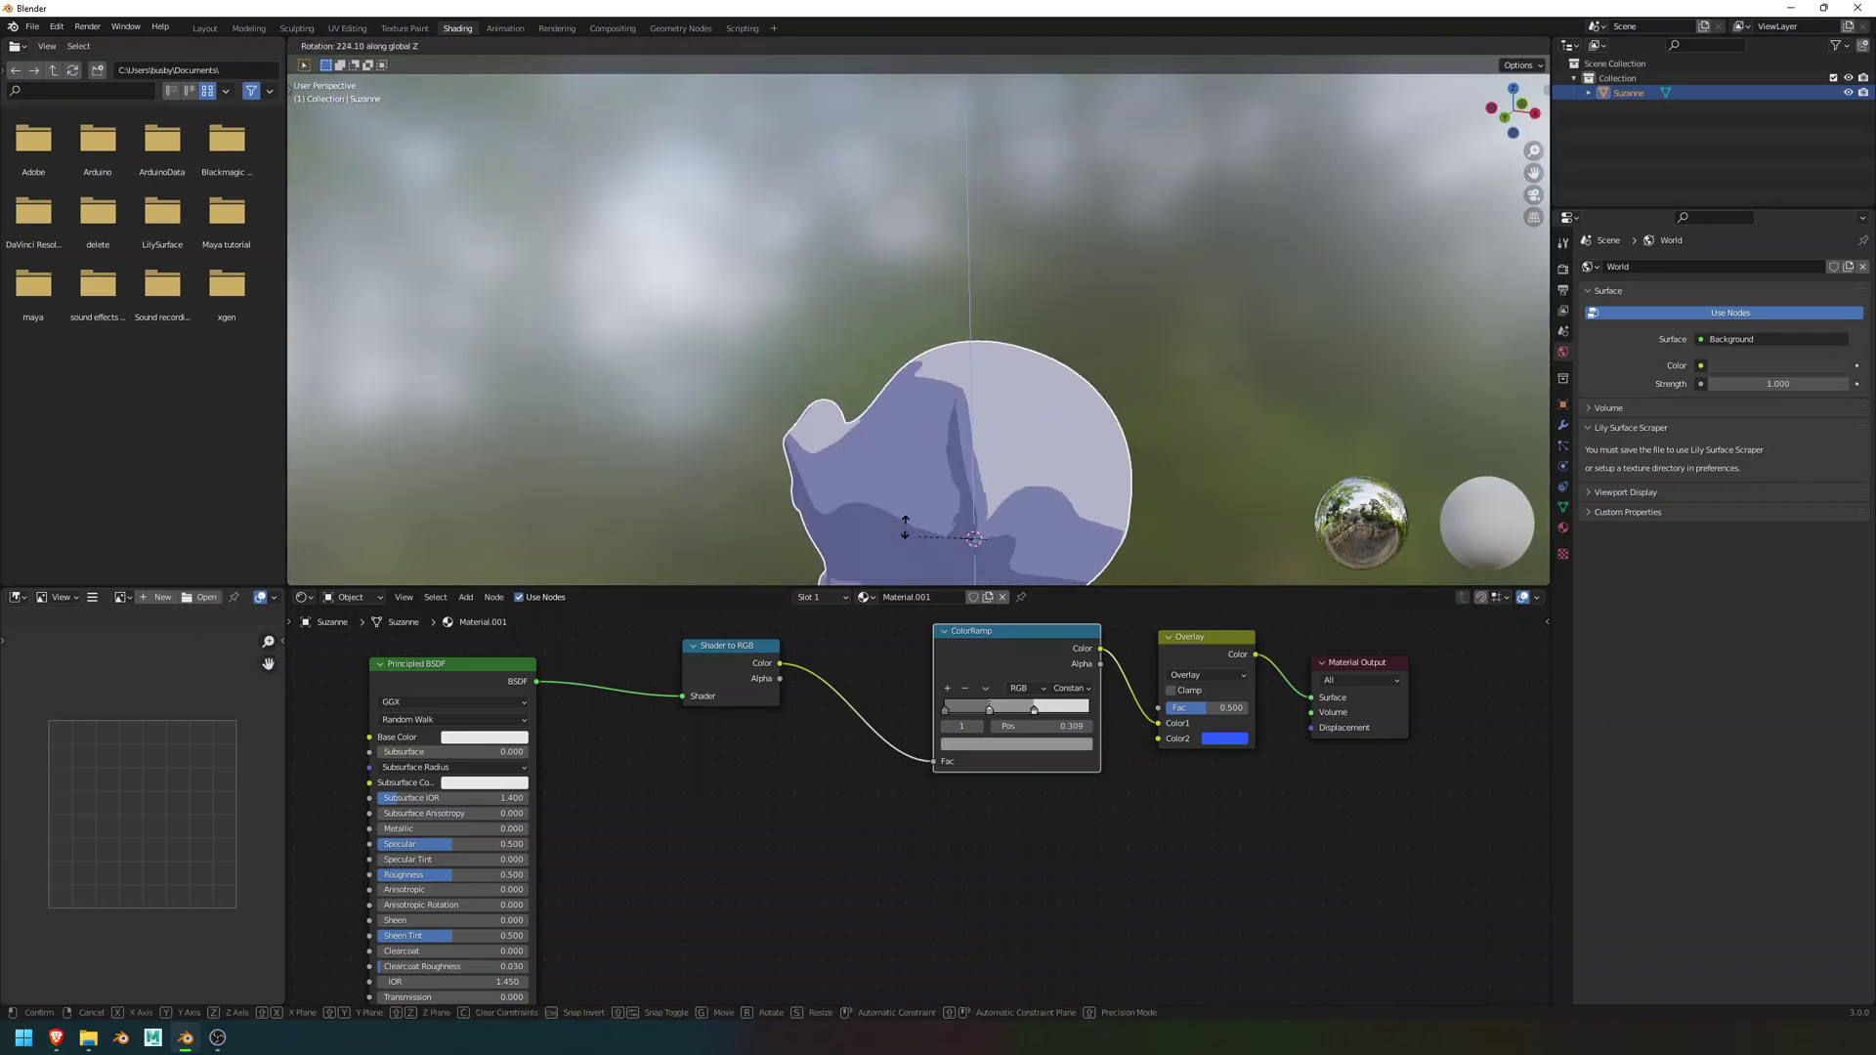
left_click(1116, 424)
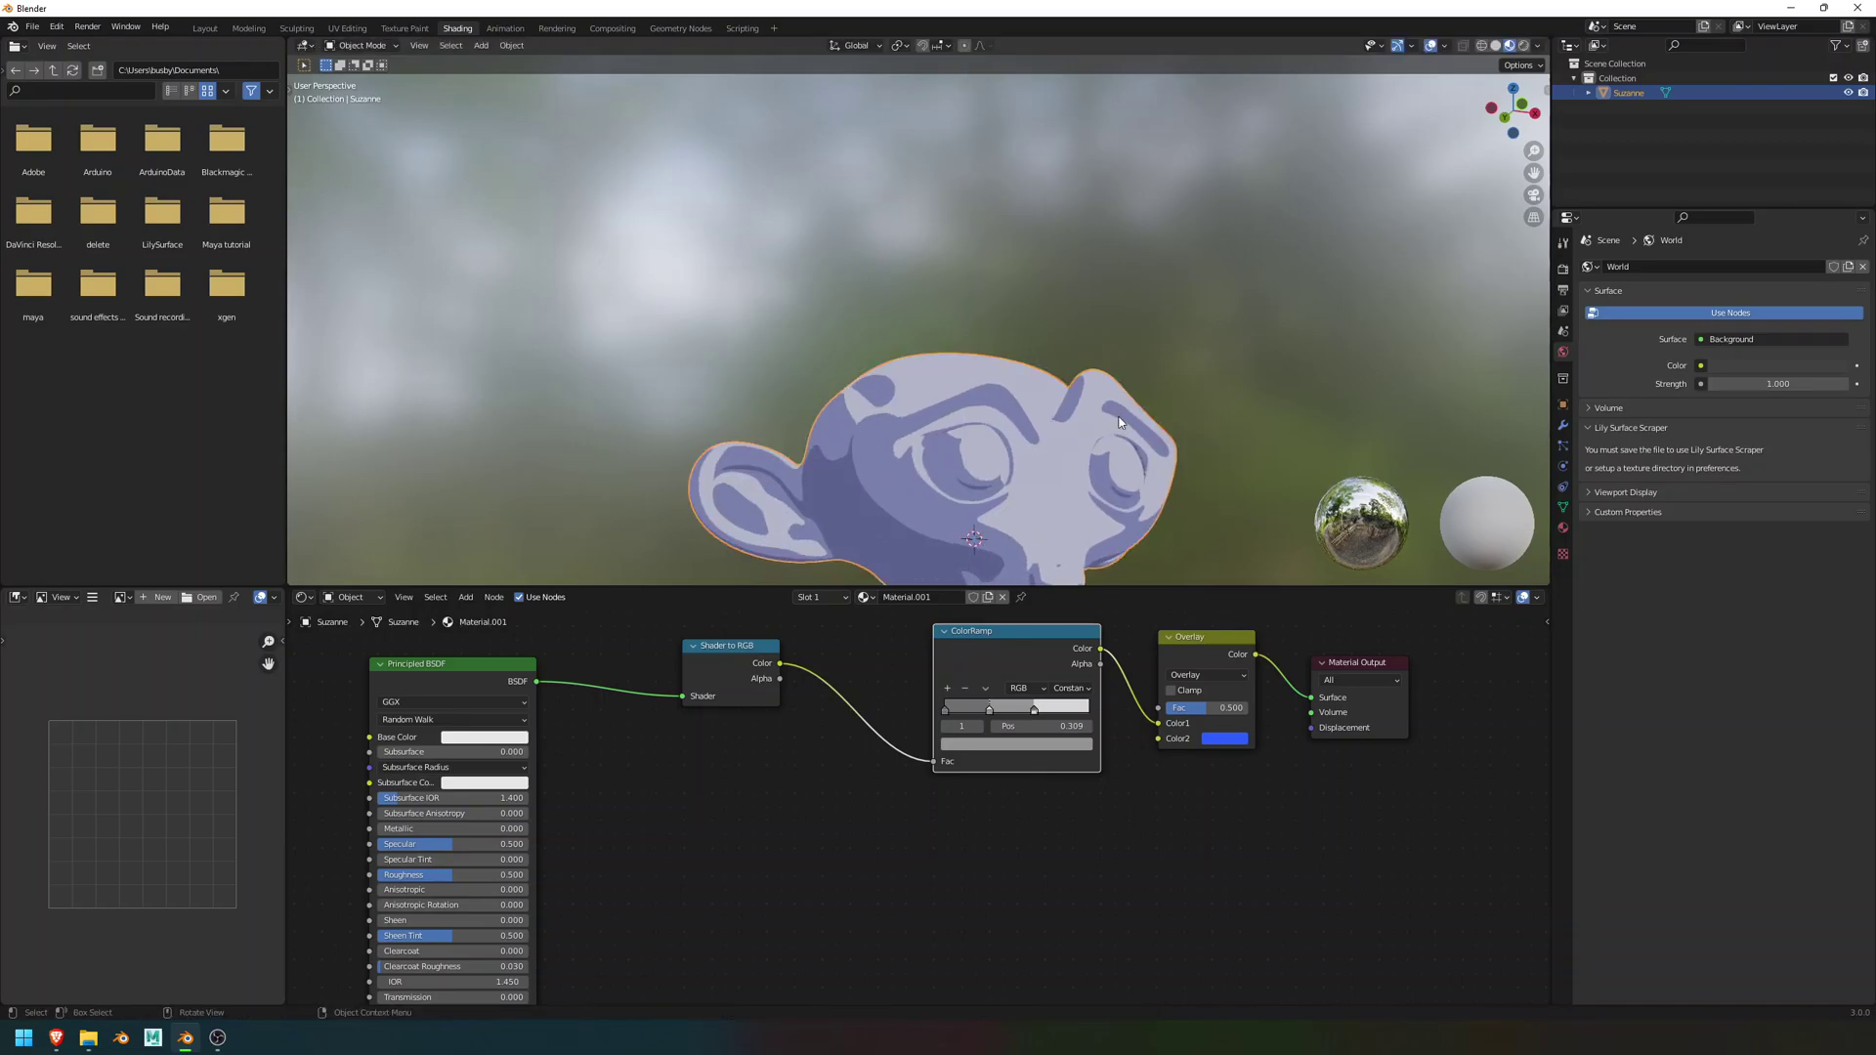
scroll(1076, 420, "down", 2)
mouse_move(1076, 420)
middle_mouse_down()
mouse_move(1011, 432)
mouse_move(1052, 436)
middle_mouse_up()
scroll(1051, 435, "up", 2)
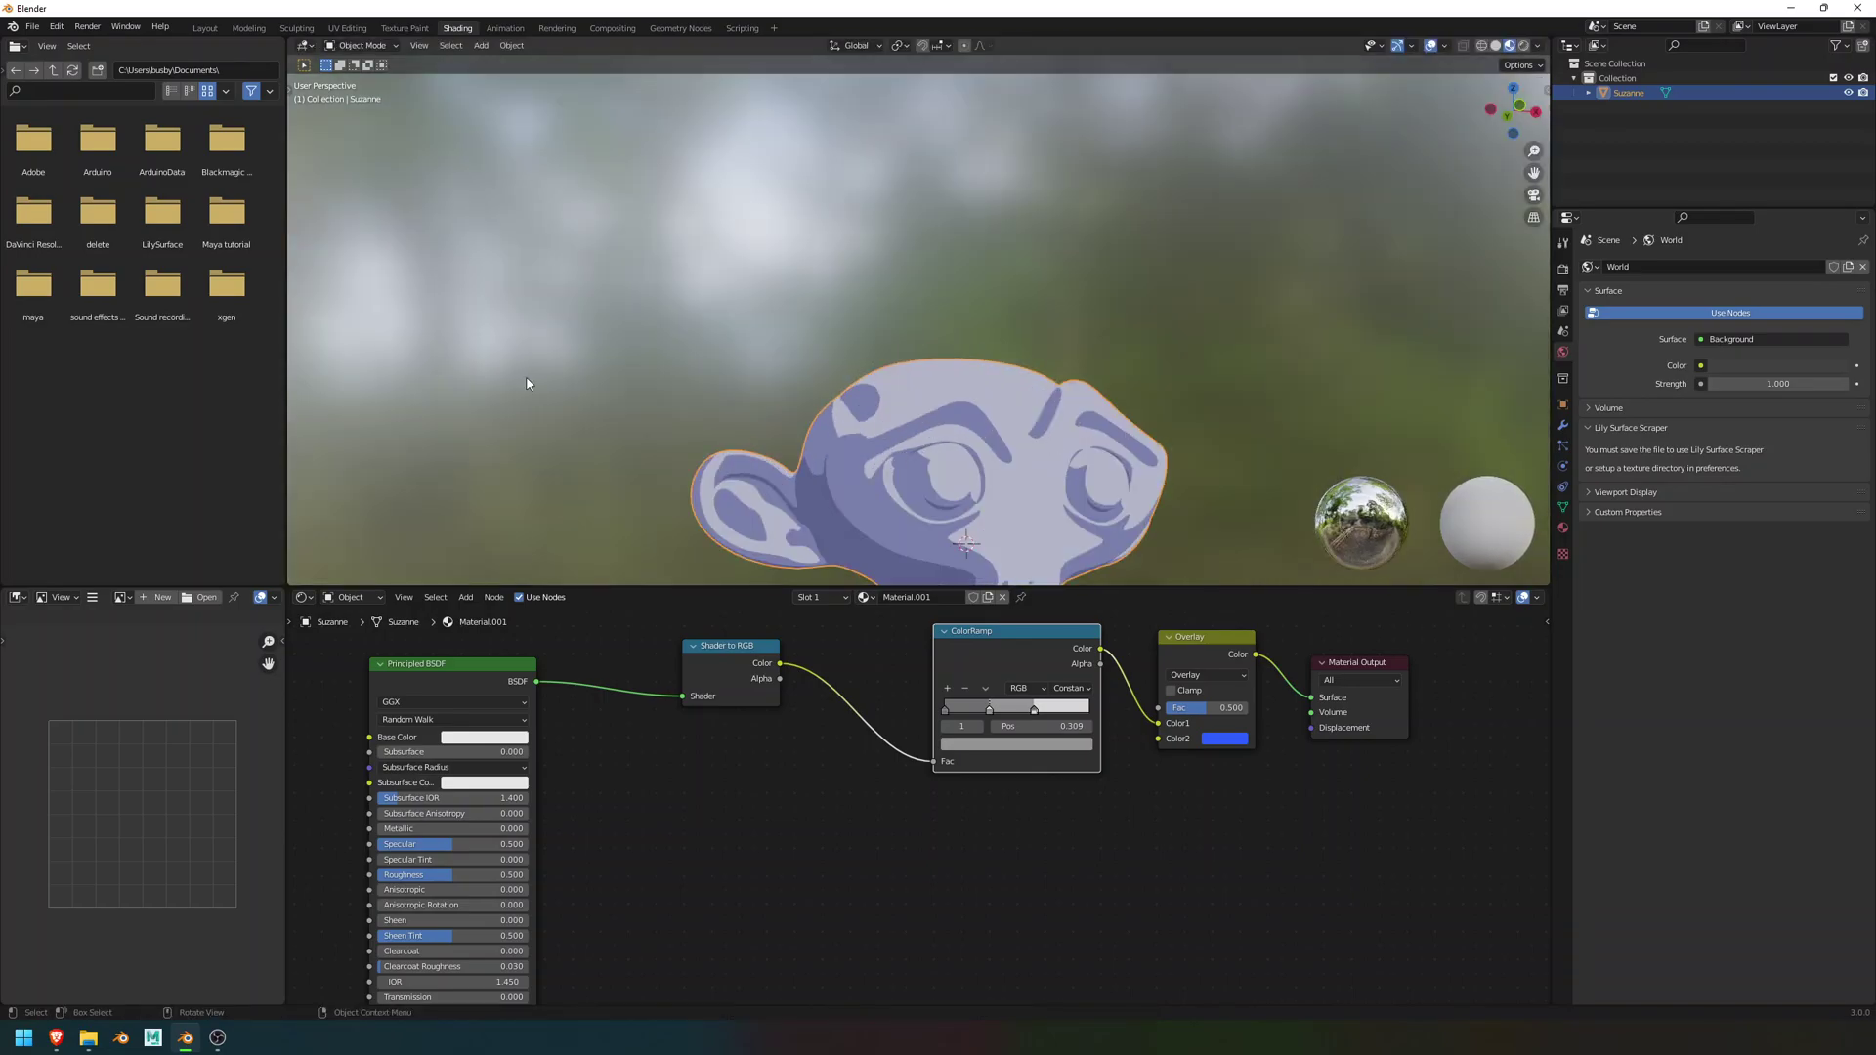
middle_click_drag(733, 417, 757, 338)
scroll(757, 338, "down", 4)
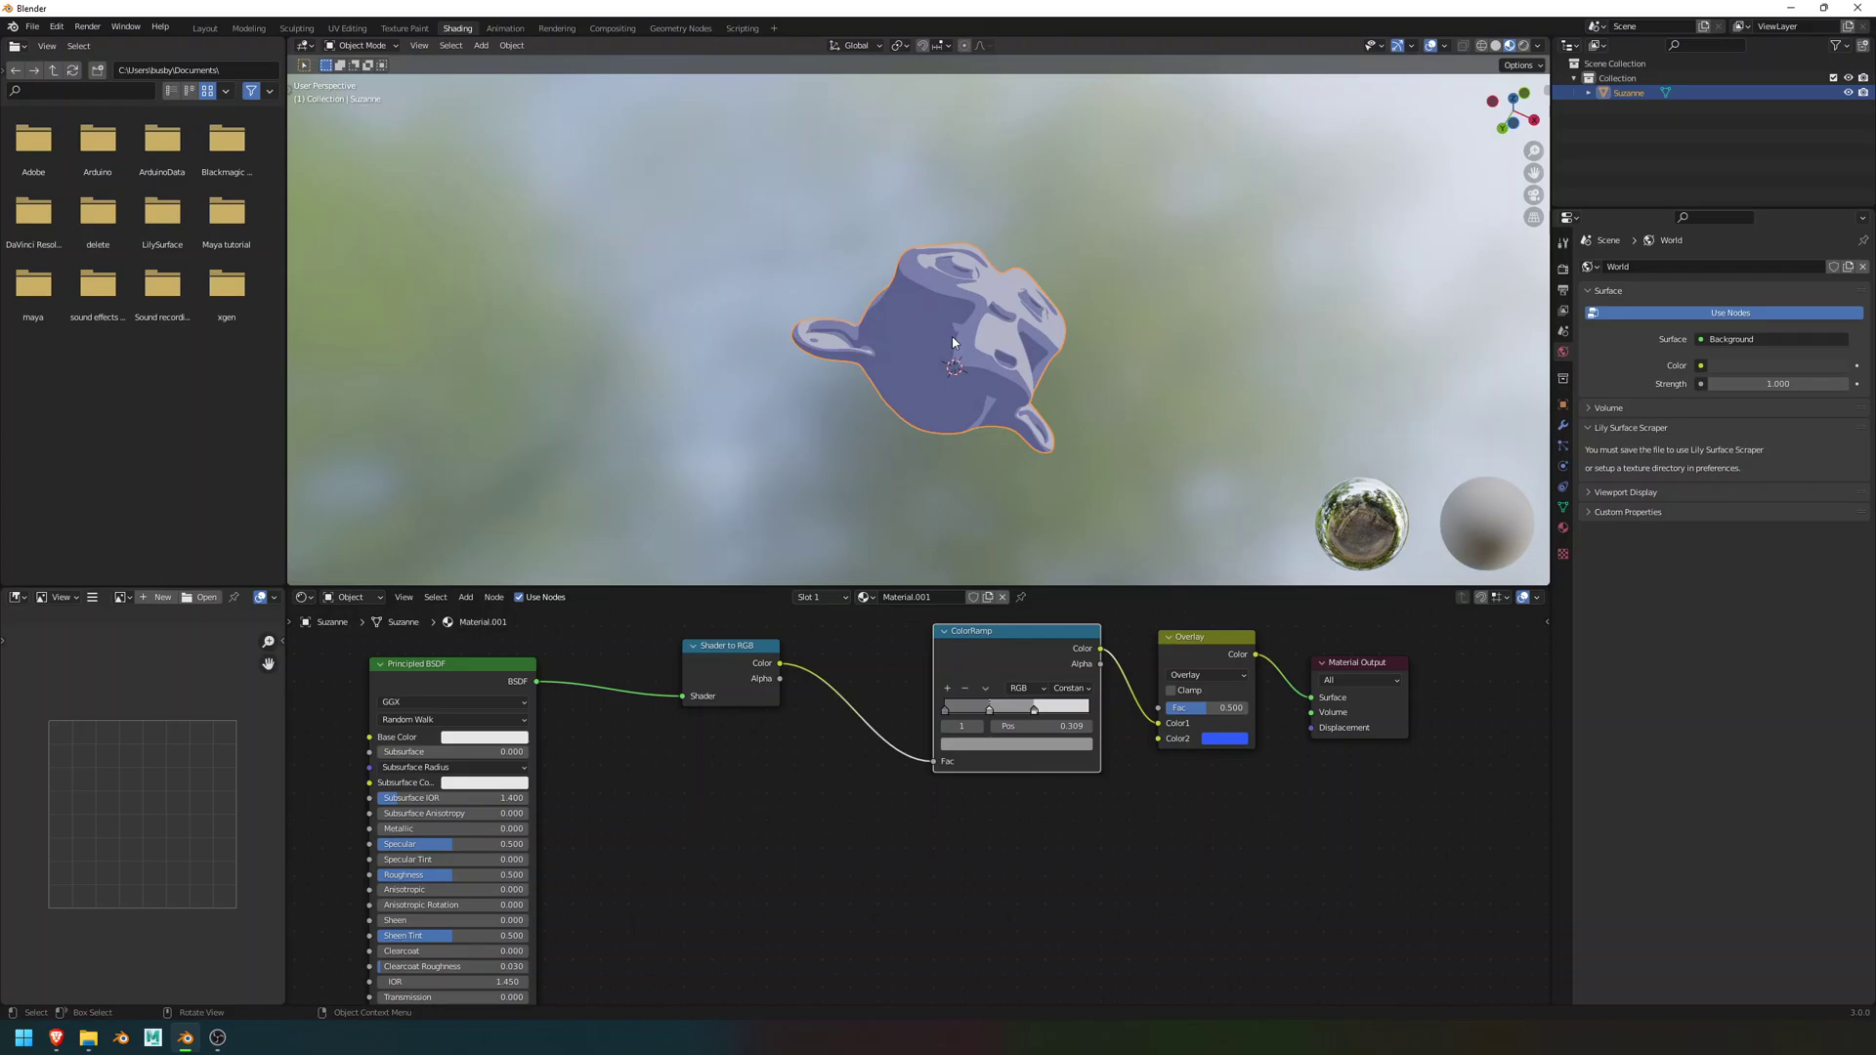
middle_click_drag(952, 340, 918, 419)
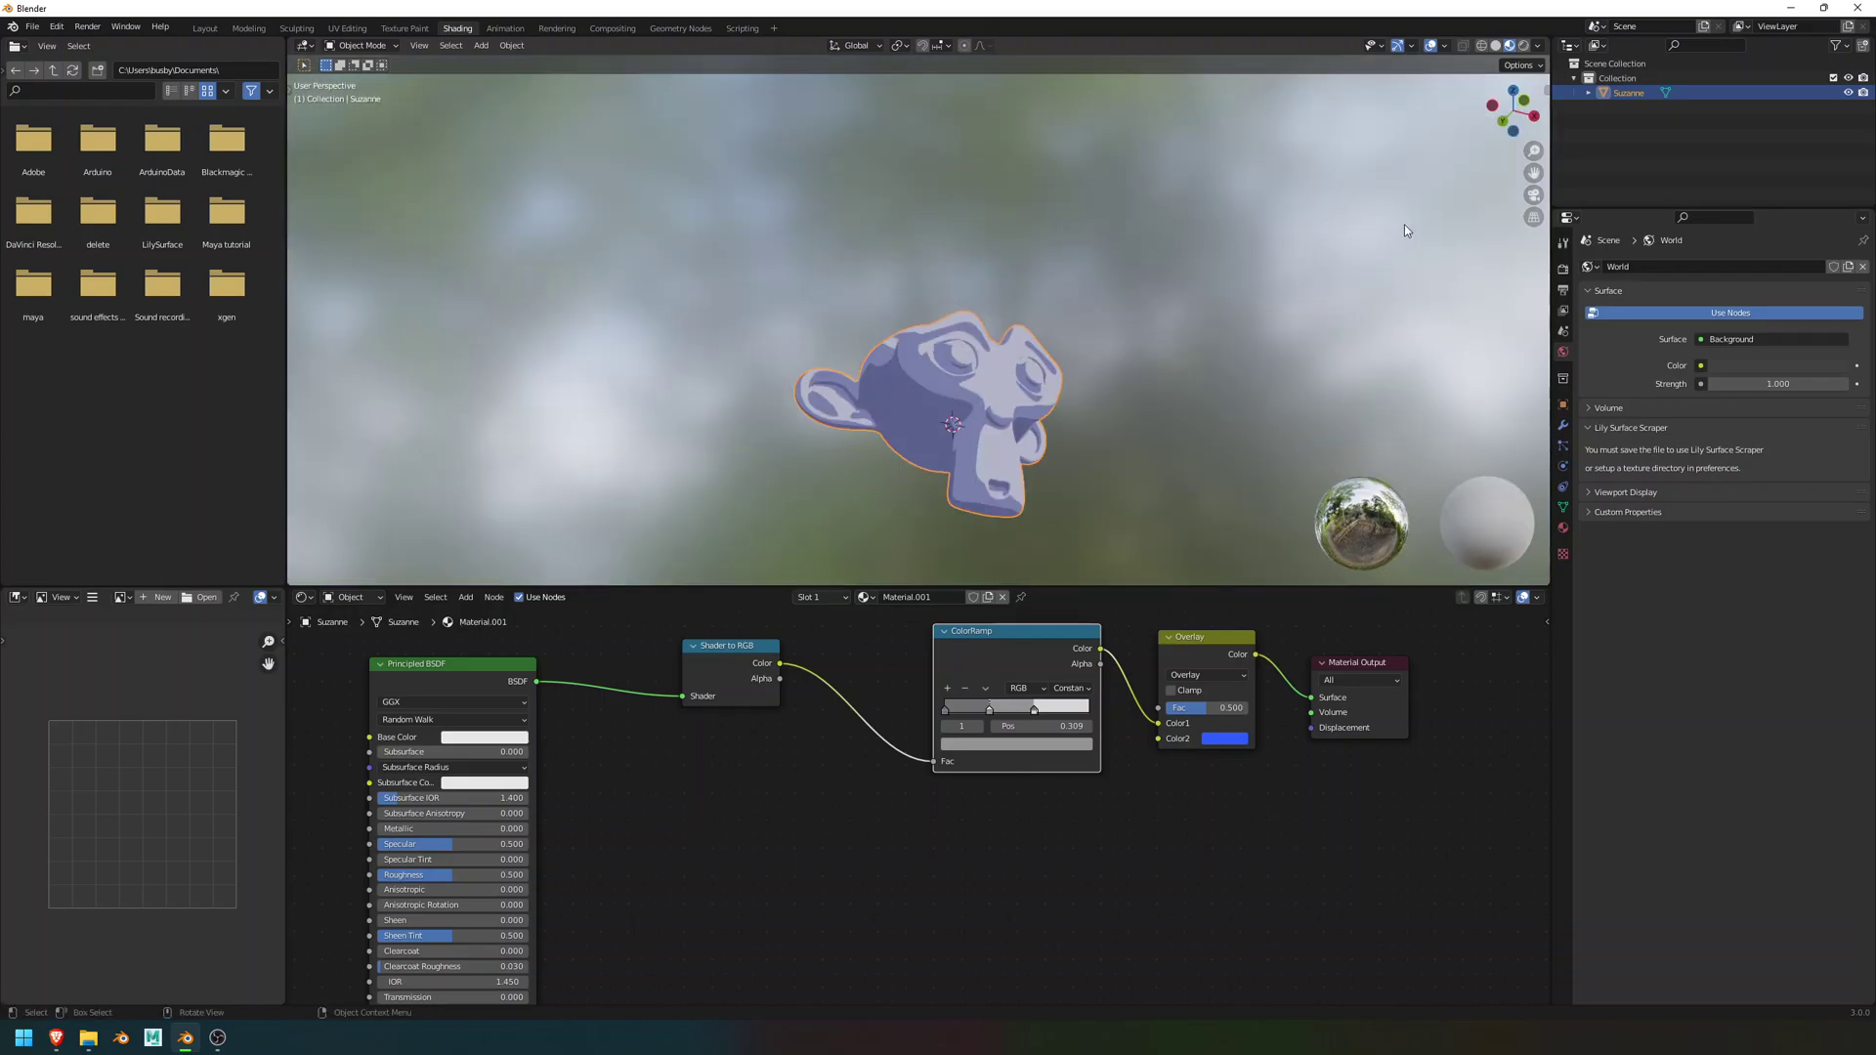
- Enable Freestyle in the render settings and set its absolute line thickness to 1.5 px
left_click(1563, 270)
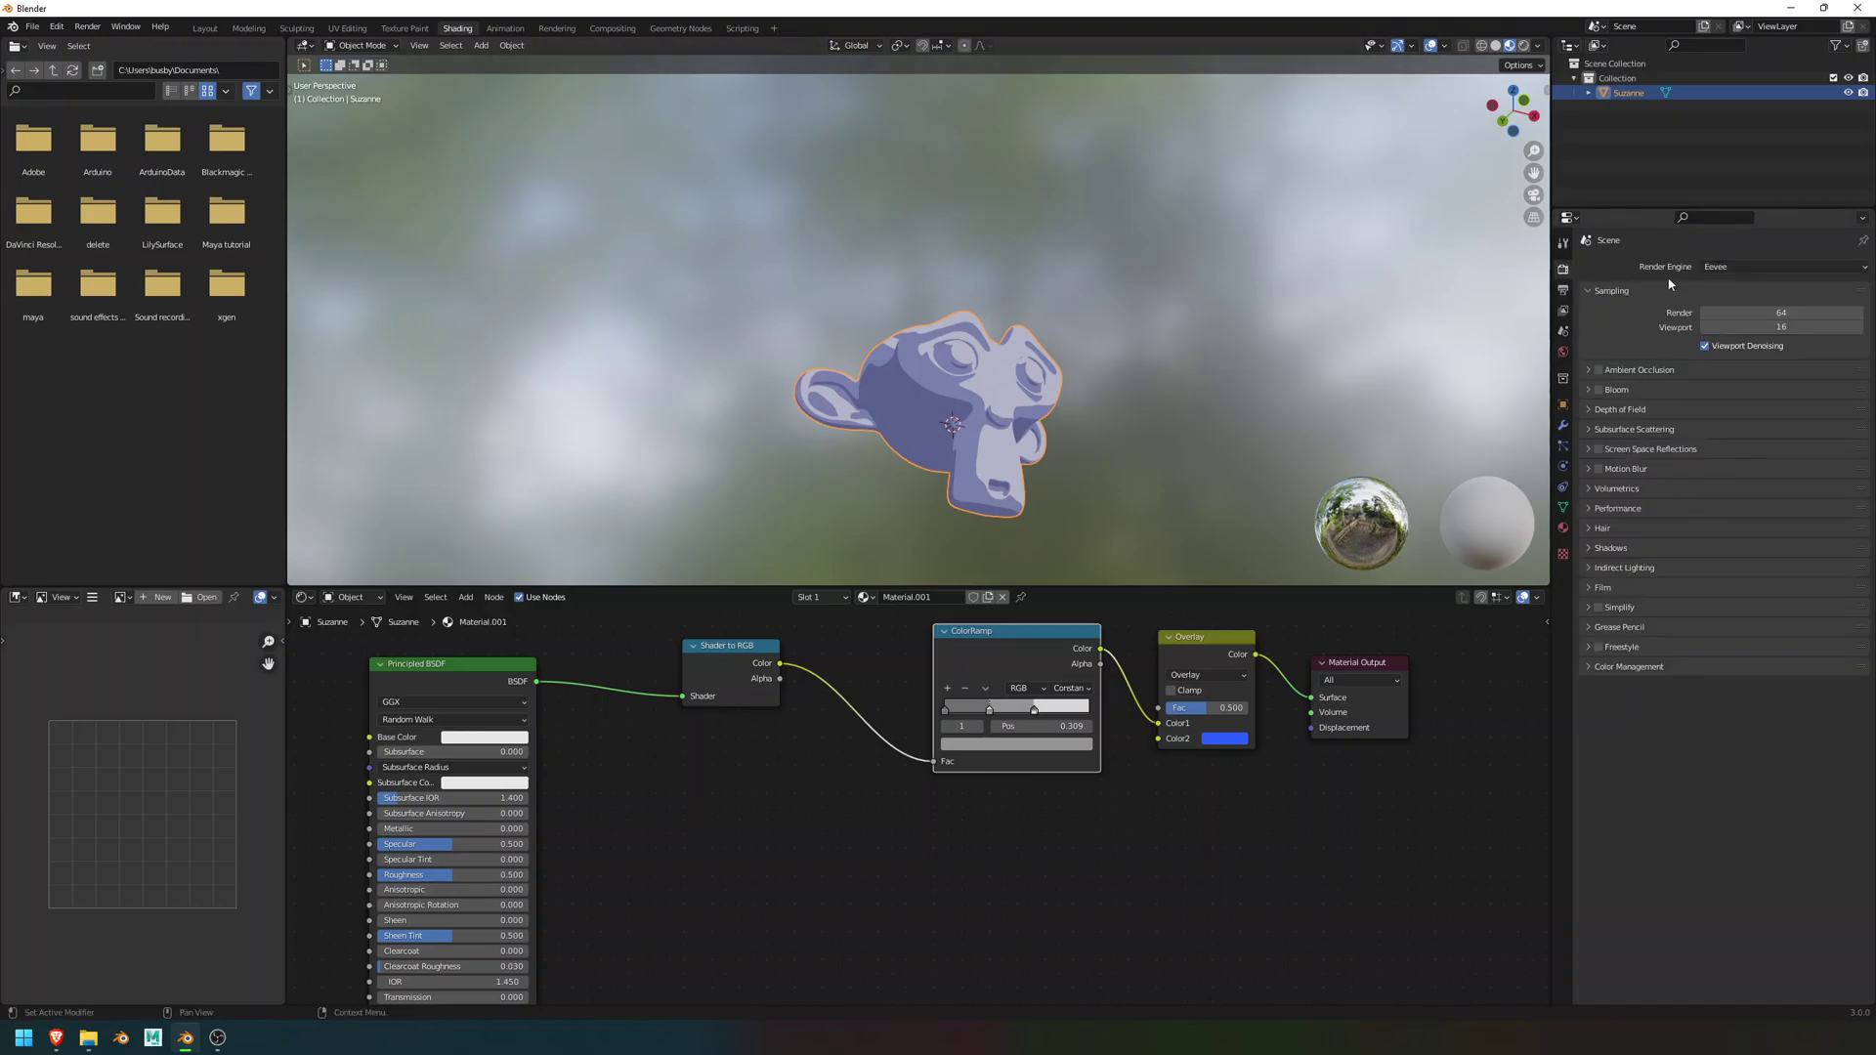
left_click(1600, 648)
left_click(1584, 649)
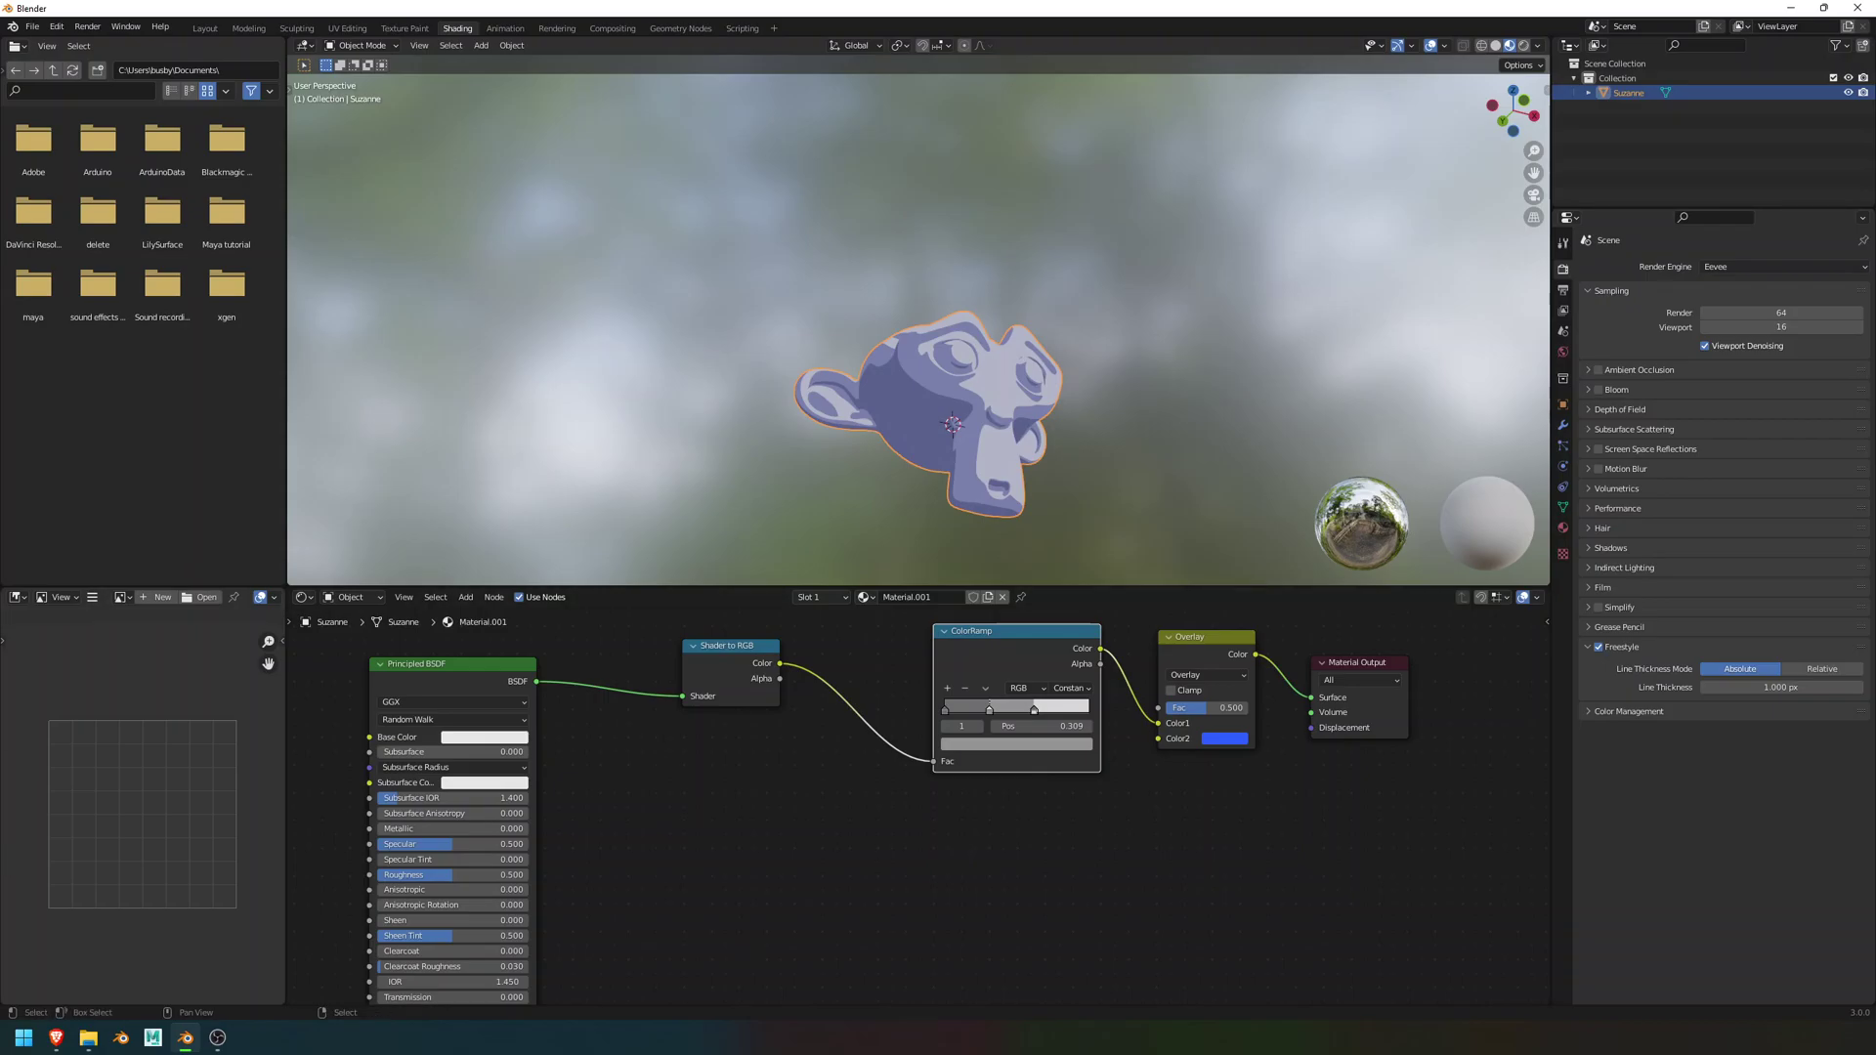
key("alt+Tab")
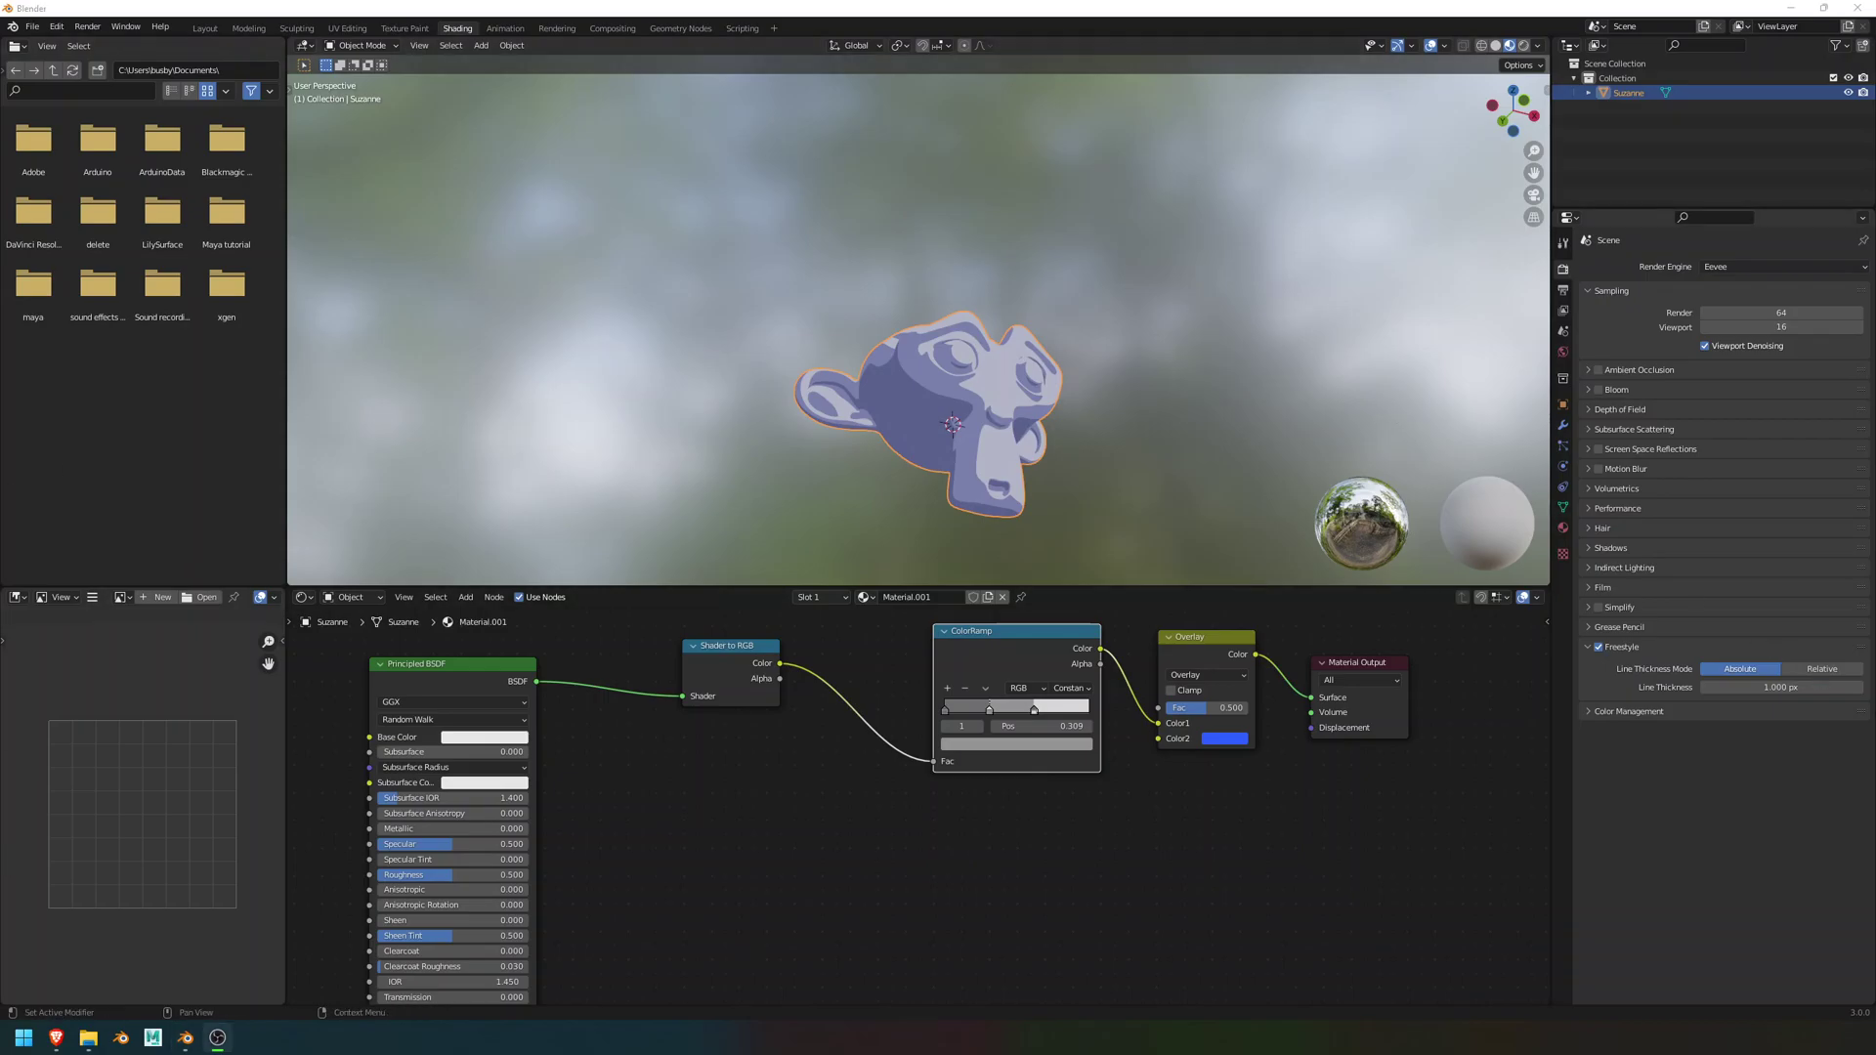
left_click_drag(1766, 688, 1796, 688)
- Reduce the Eevee render sampling to 5 samples
left_click(1797, 309)
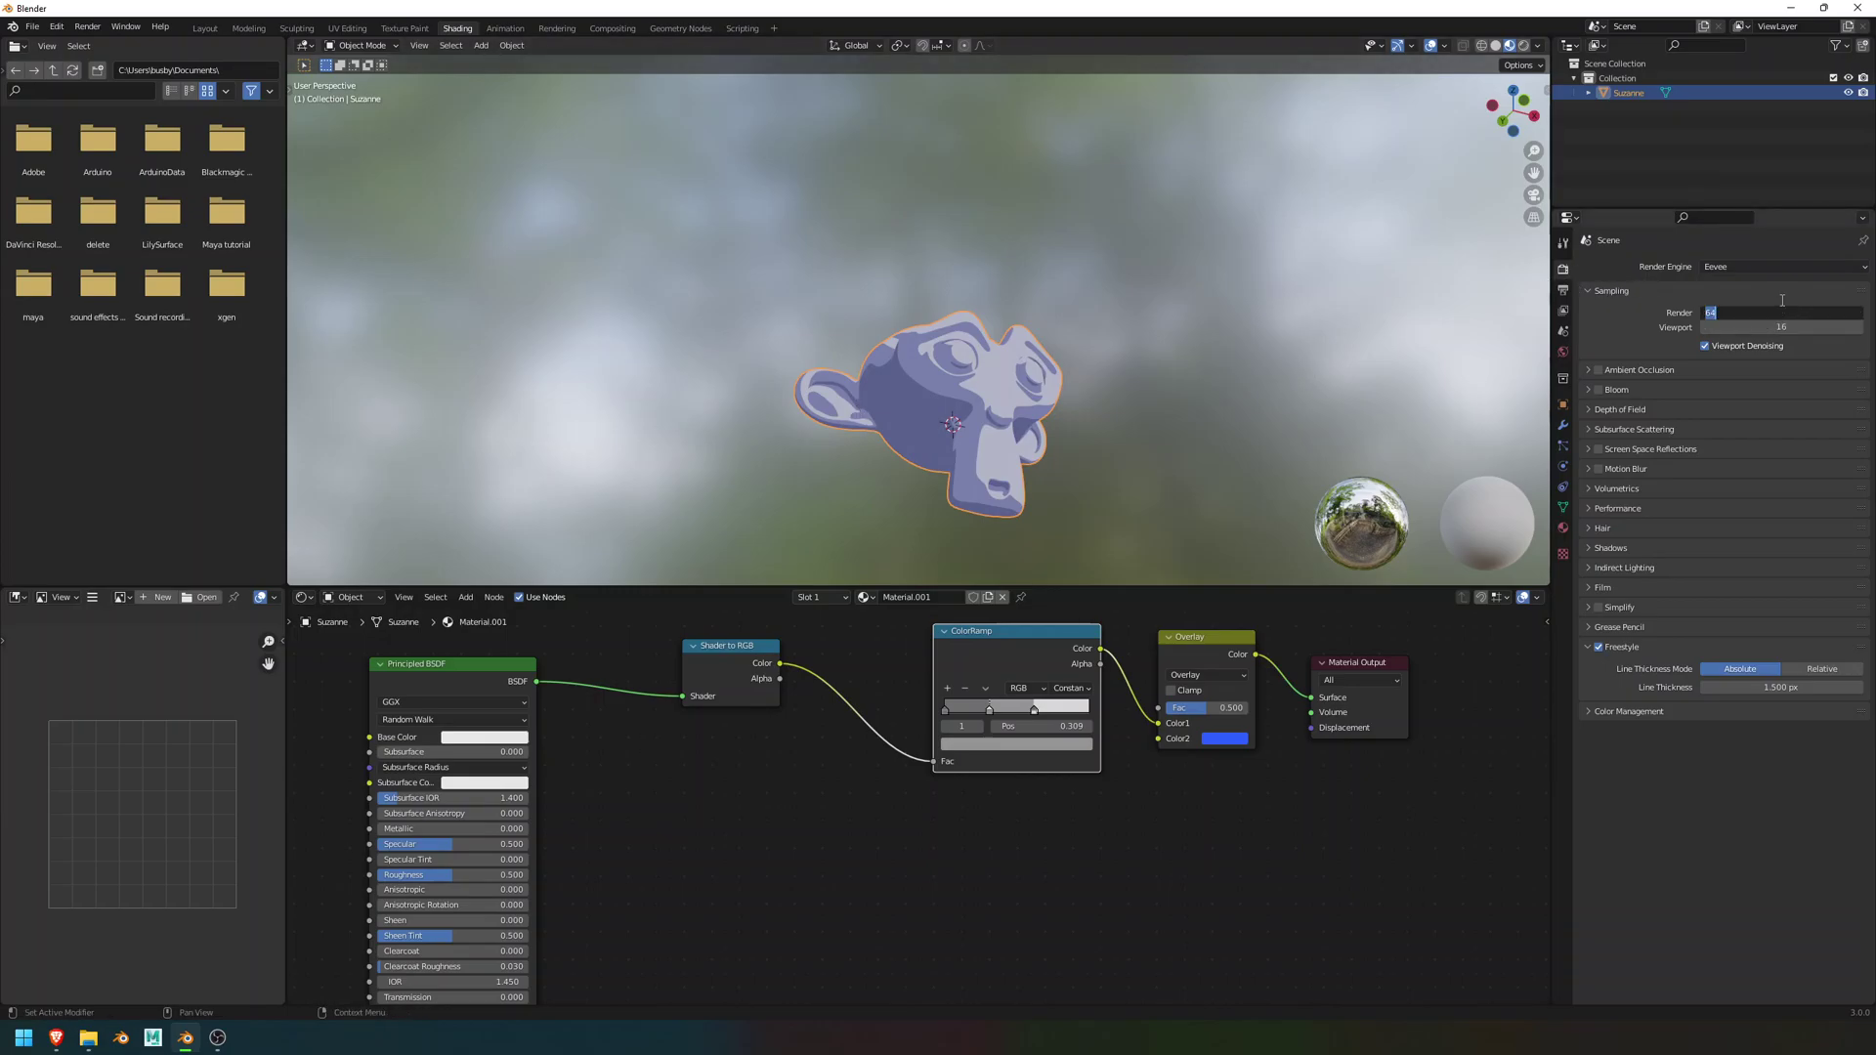
left_click(1782, 301)
left_click(1758, 315)
type("5")
key("Return")
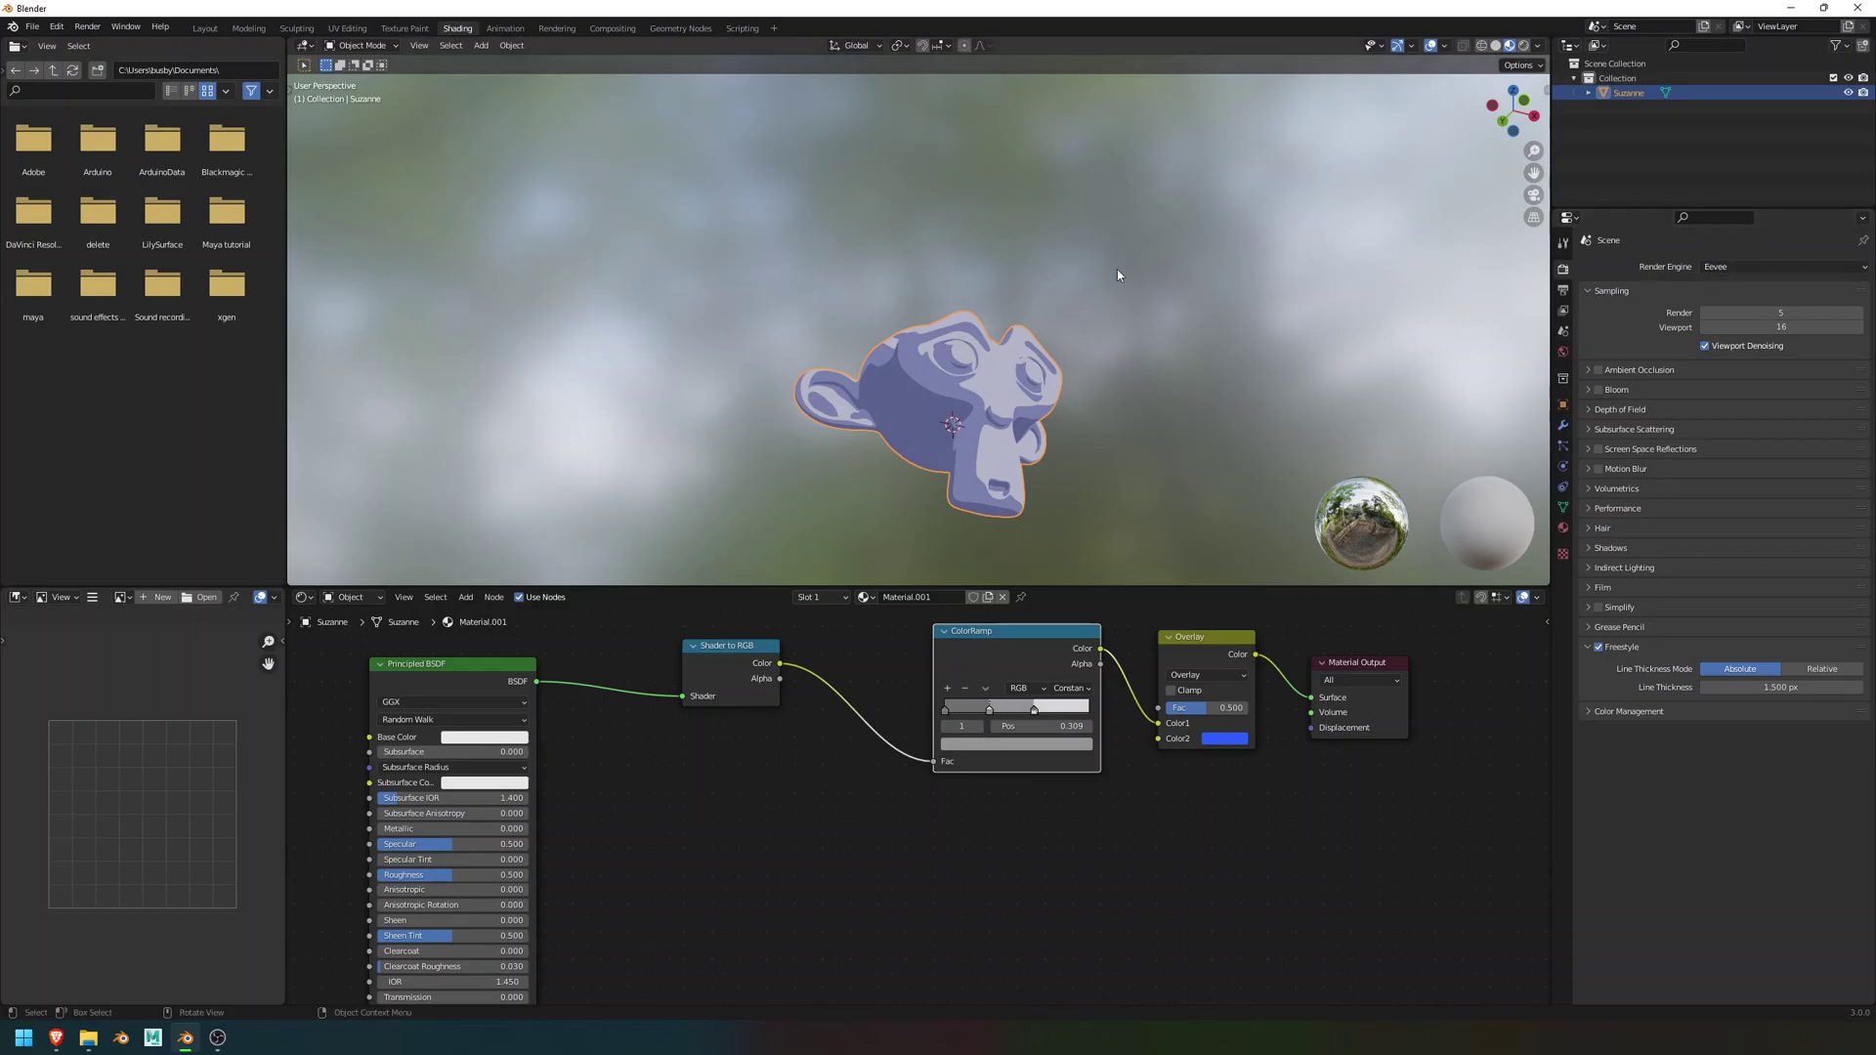
- Render the camera view and inspect the Freestyle outlines and toon shading on the monkey head
key("F12")
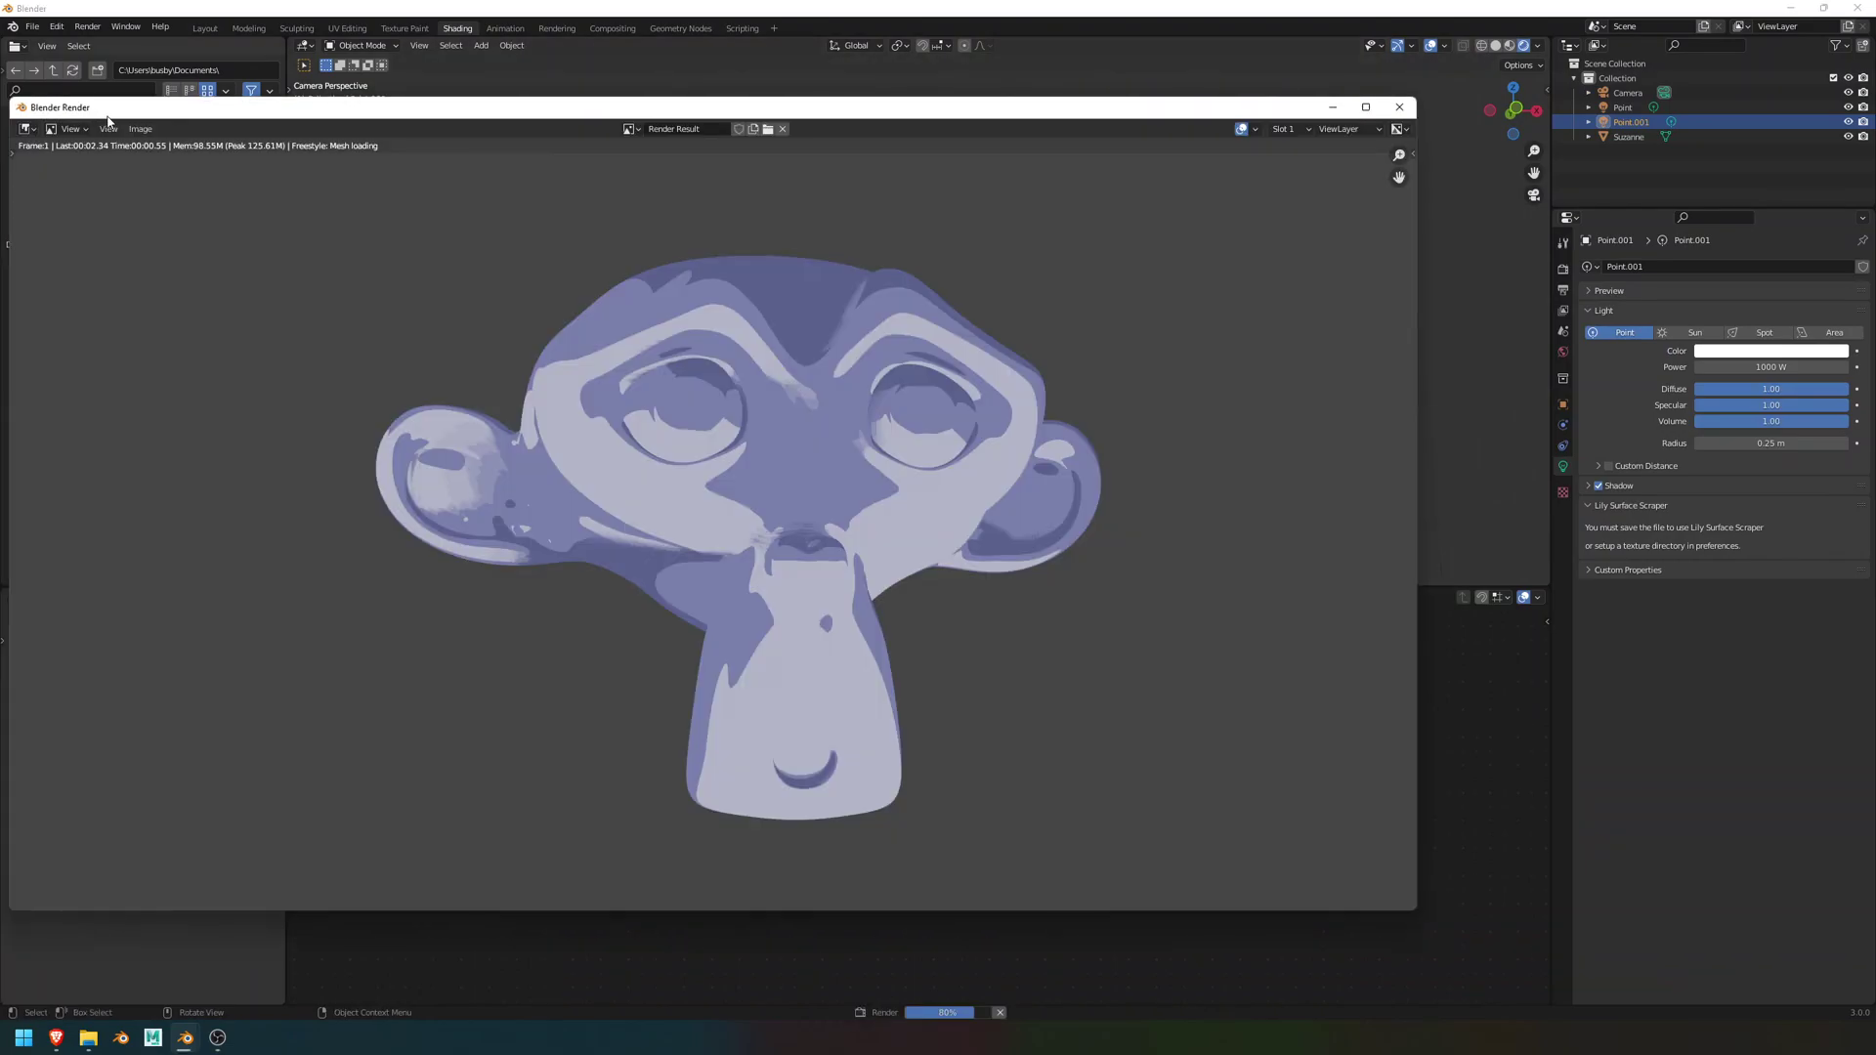
left_click_drag(141, 108, 290, 107)
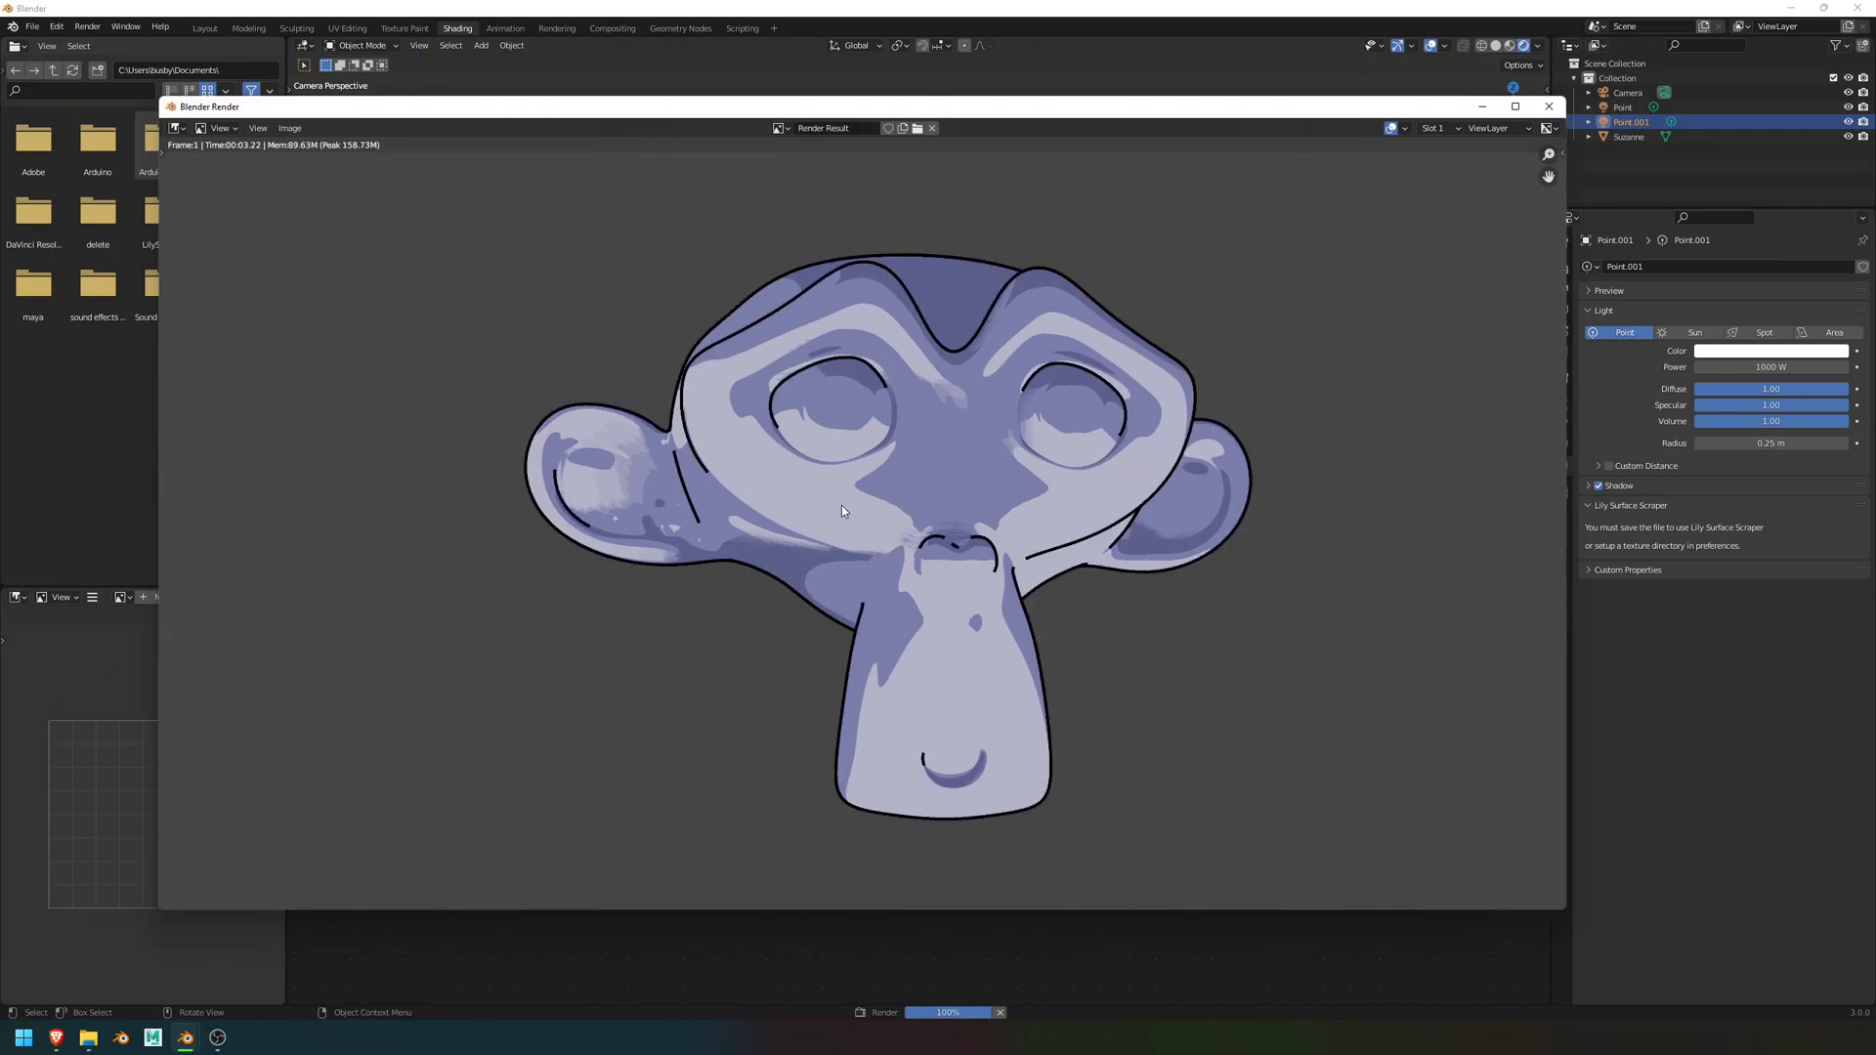
scroll(1173, 562, "up", 1)
middle_click_drag(945, 399, 933, 348)
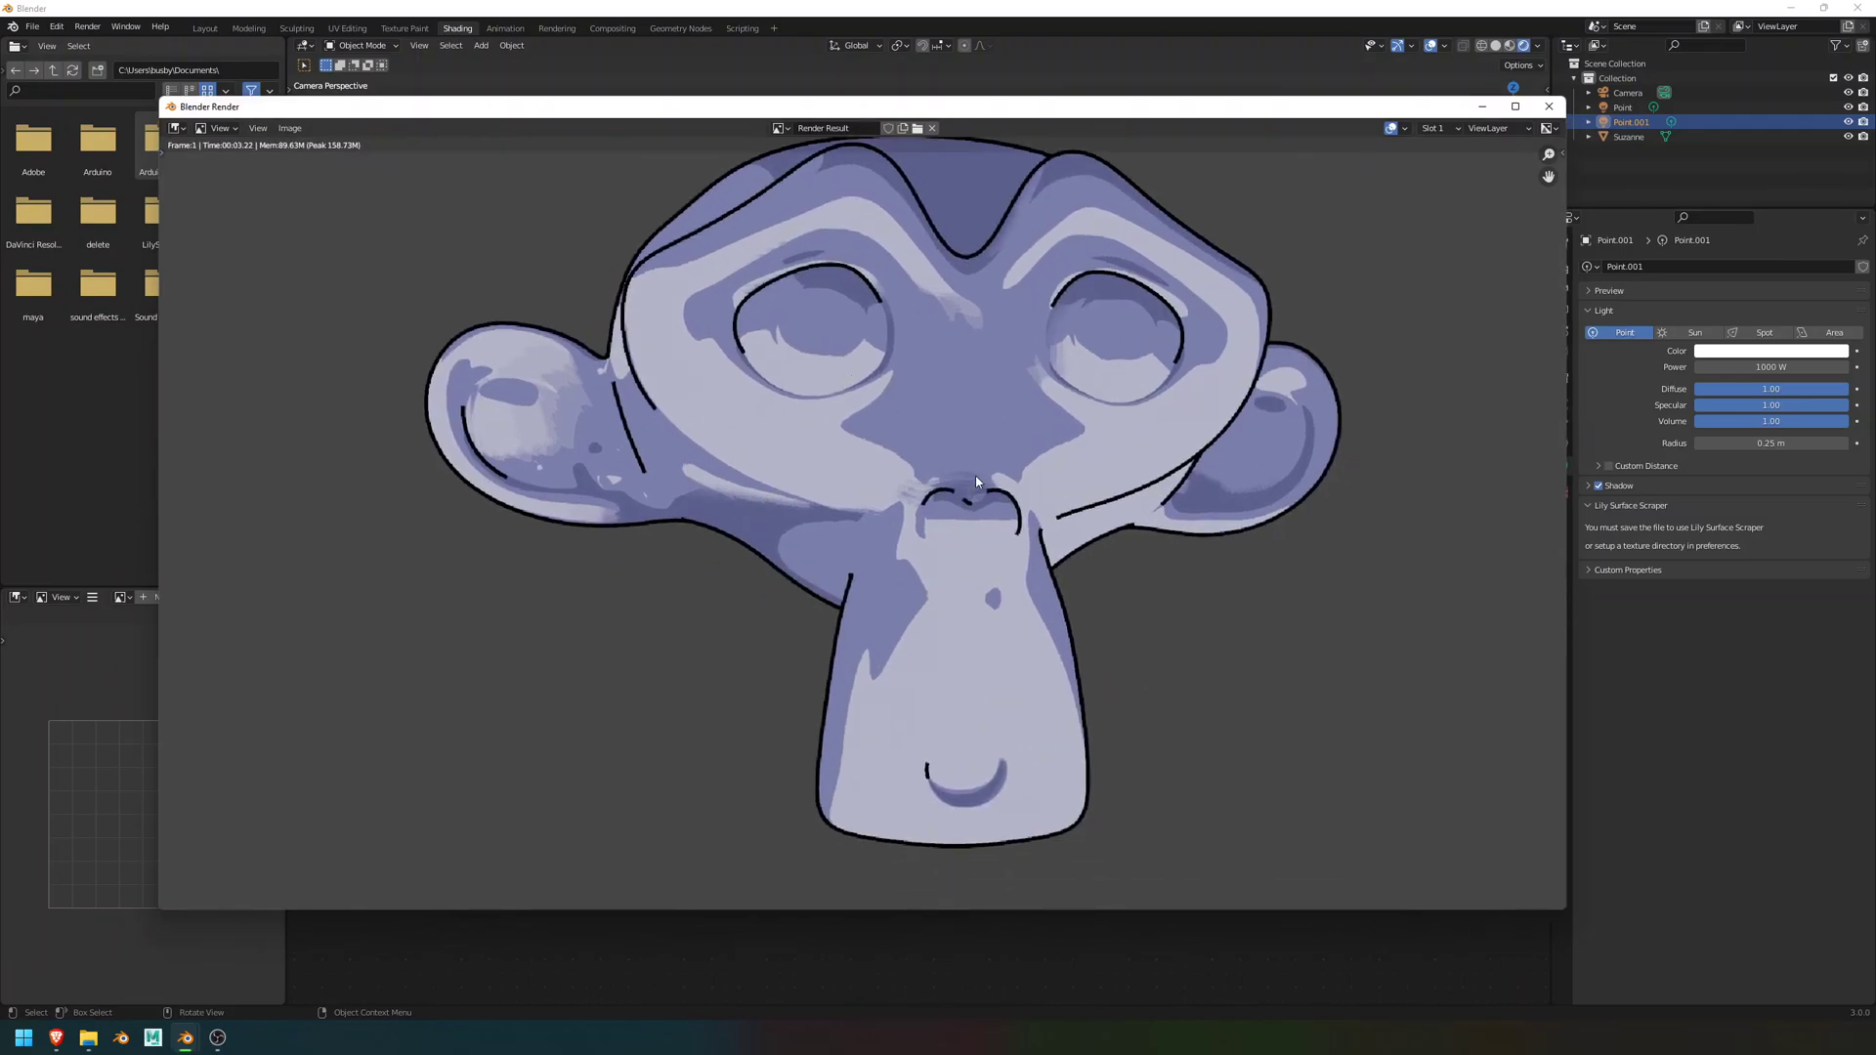
middle_click_drag(976, 475, 935, 496)
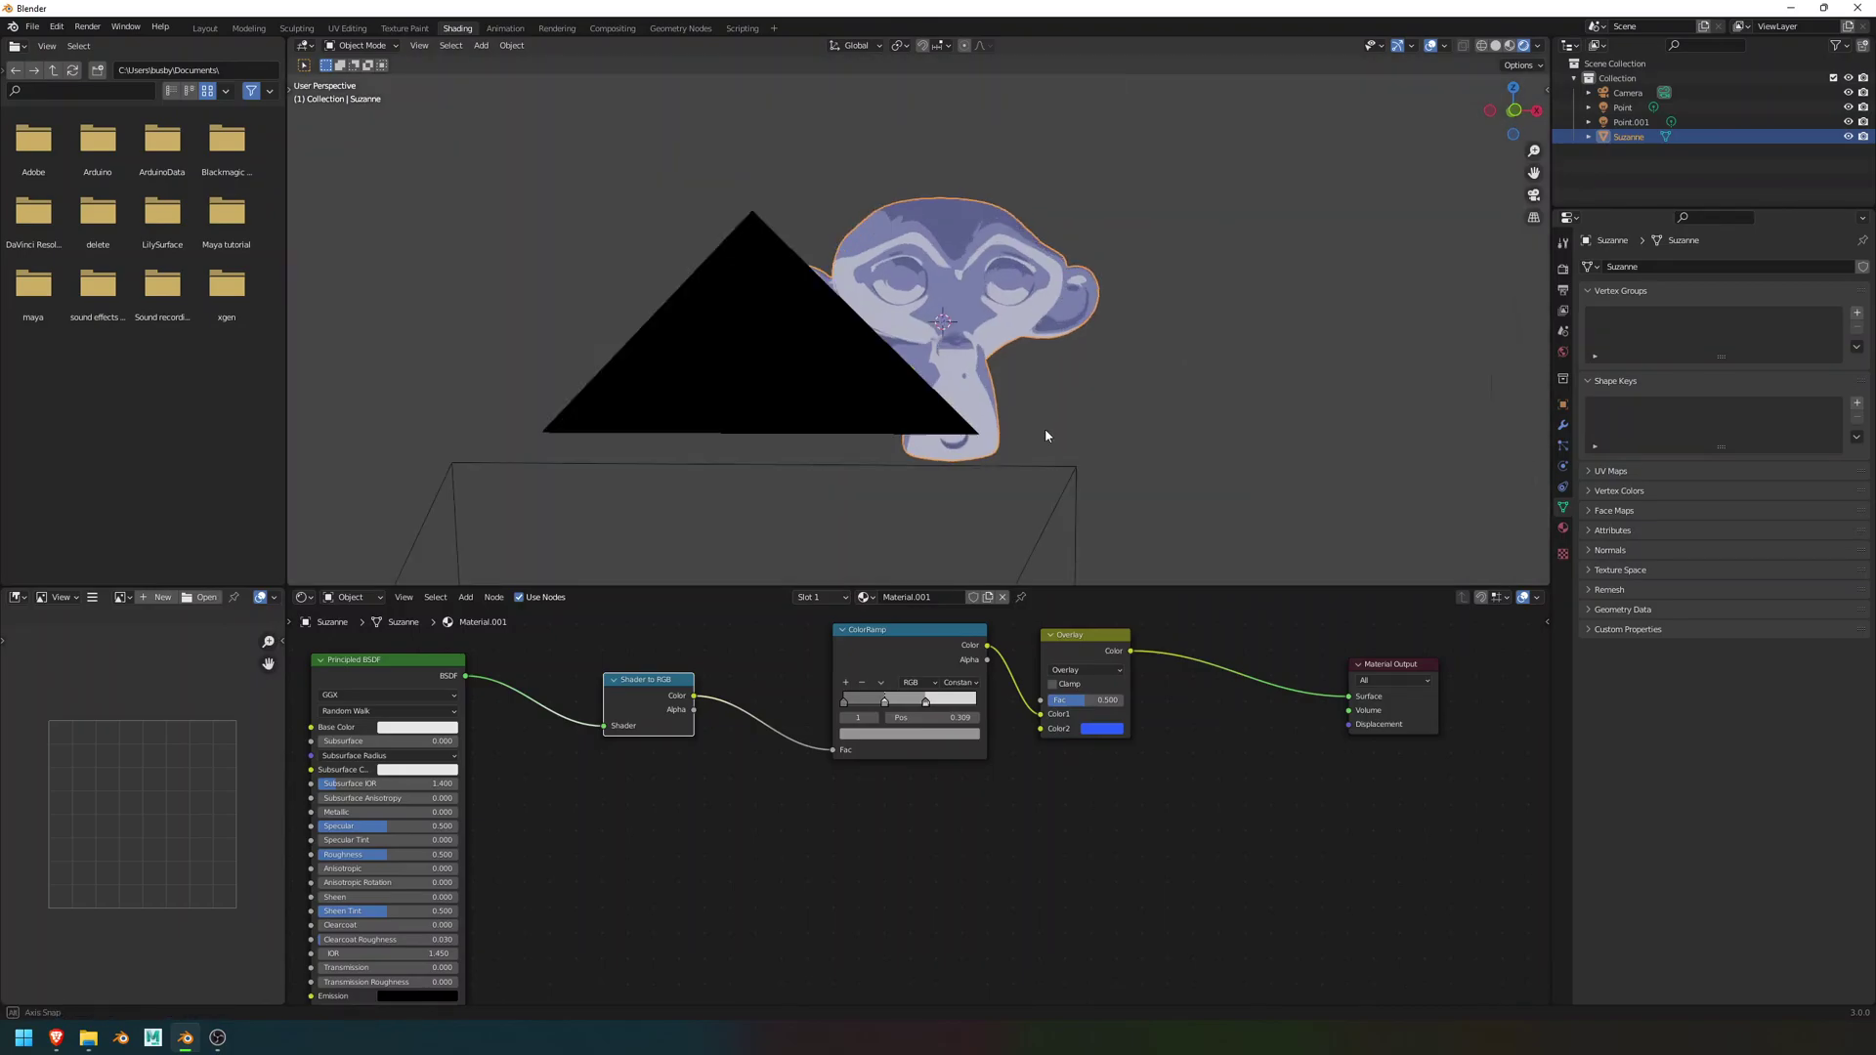
- Select the point light Point.001 and change its colour to a saturated red
scroll(1045, 426, "down", 4)
middle_click_drag(1045, 430, 1006, 406)
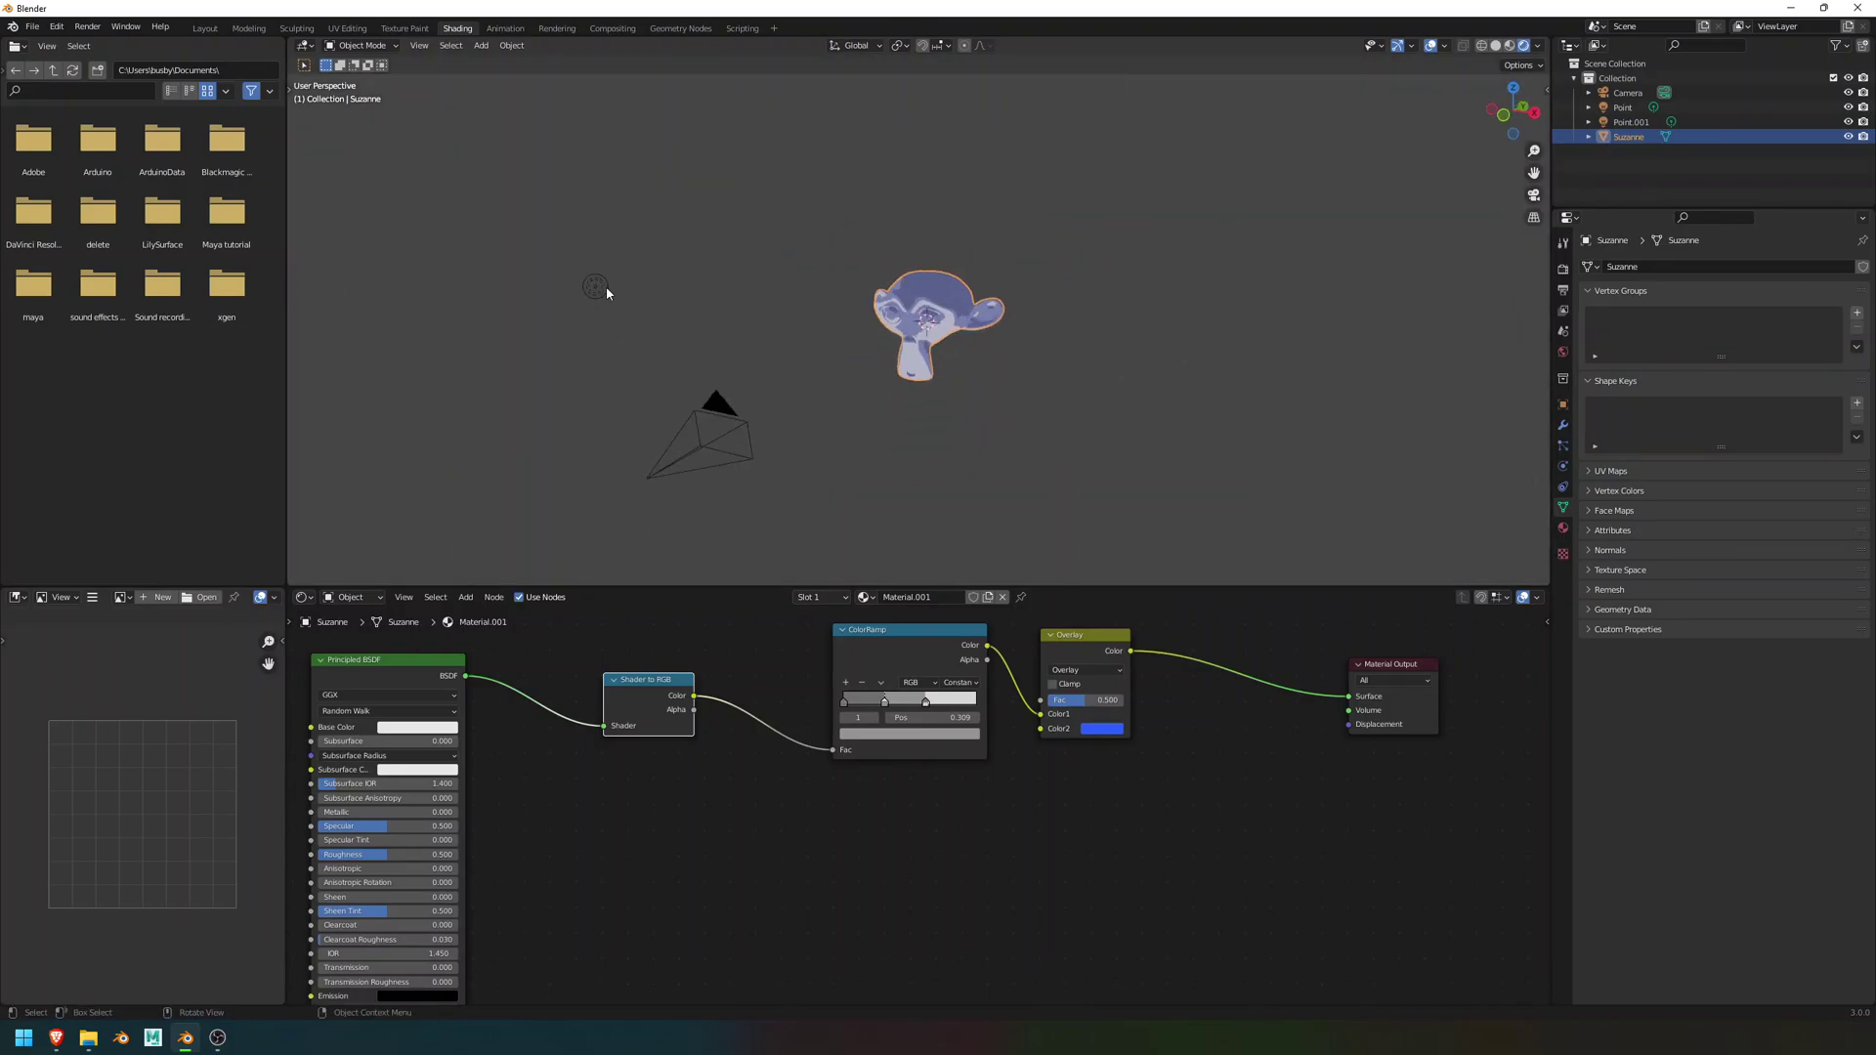
left_click(605, 289)
middle_click_drag(653, 352, 747, 323)
left_click(1808, 350)
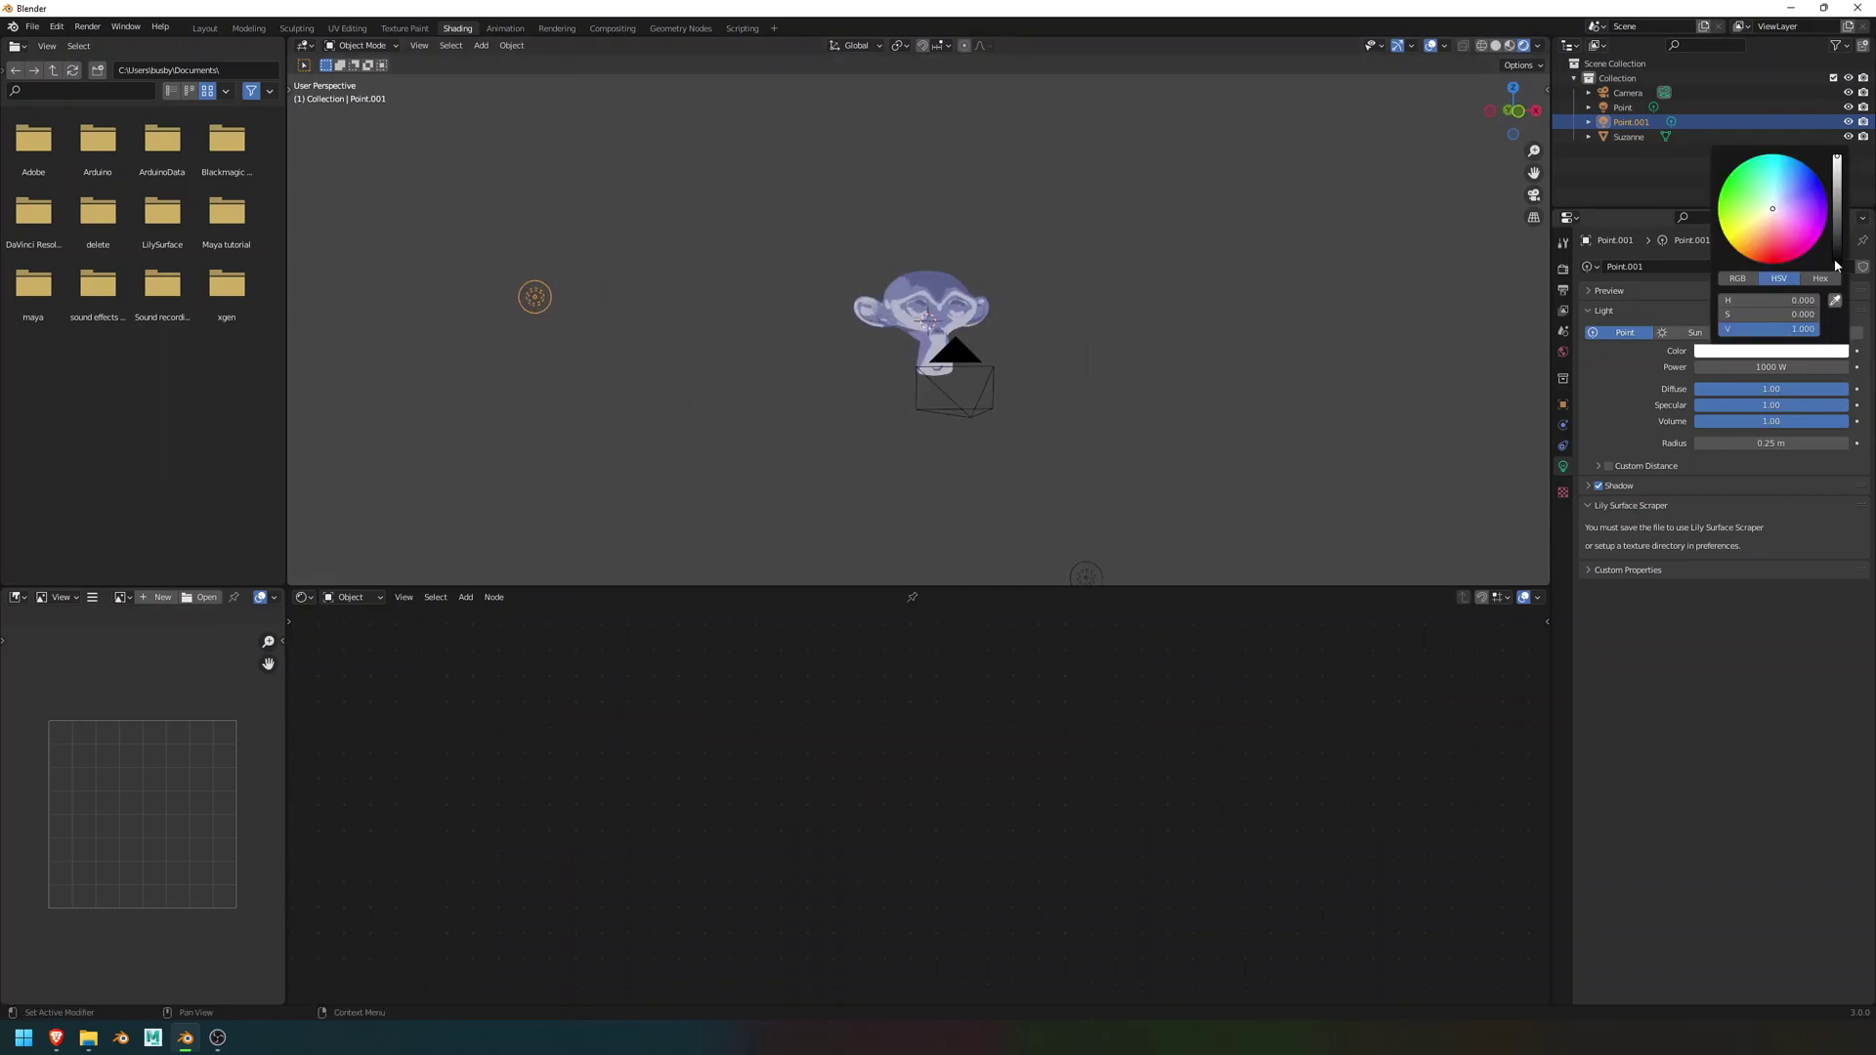
left_click_drag(1780, 205, 1778, 263)
middle_click_drag(914, 401, 958, 383)
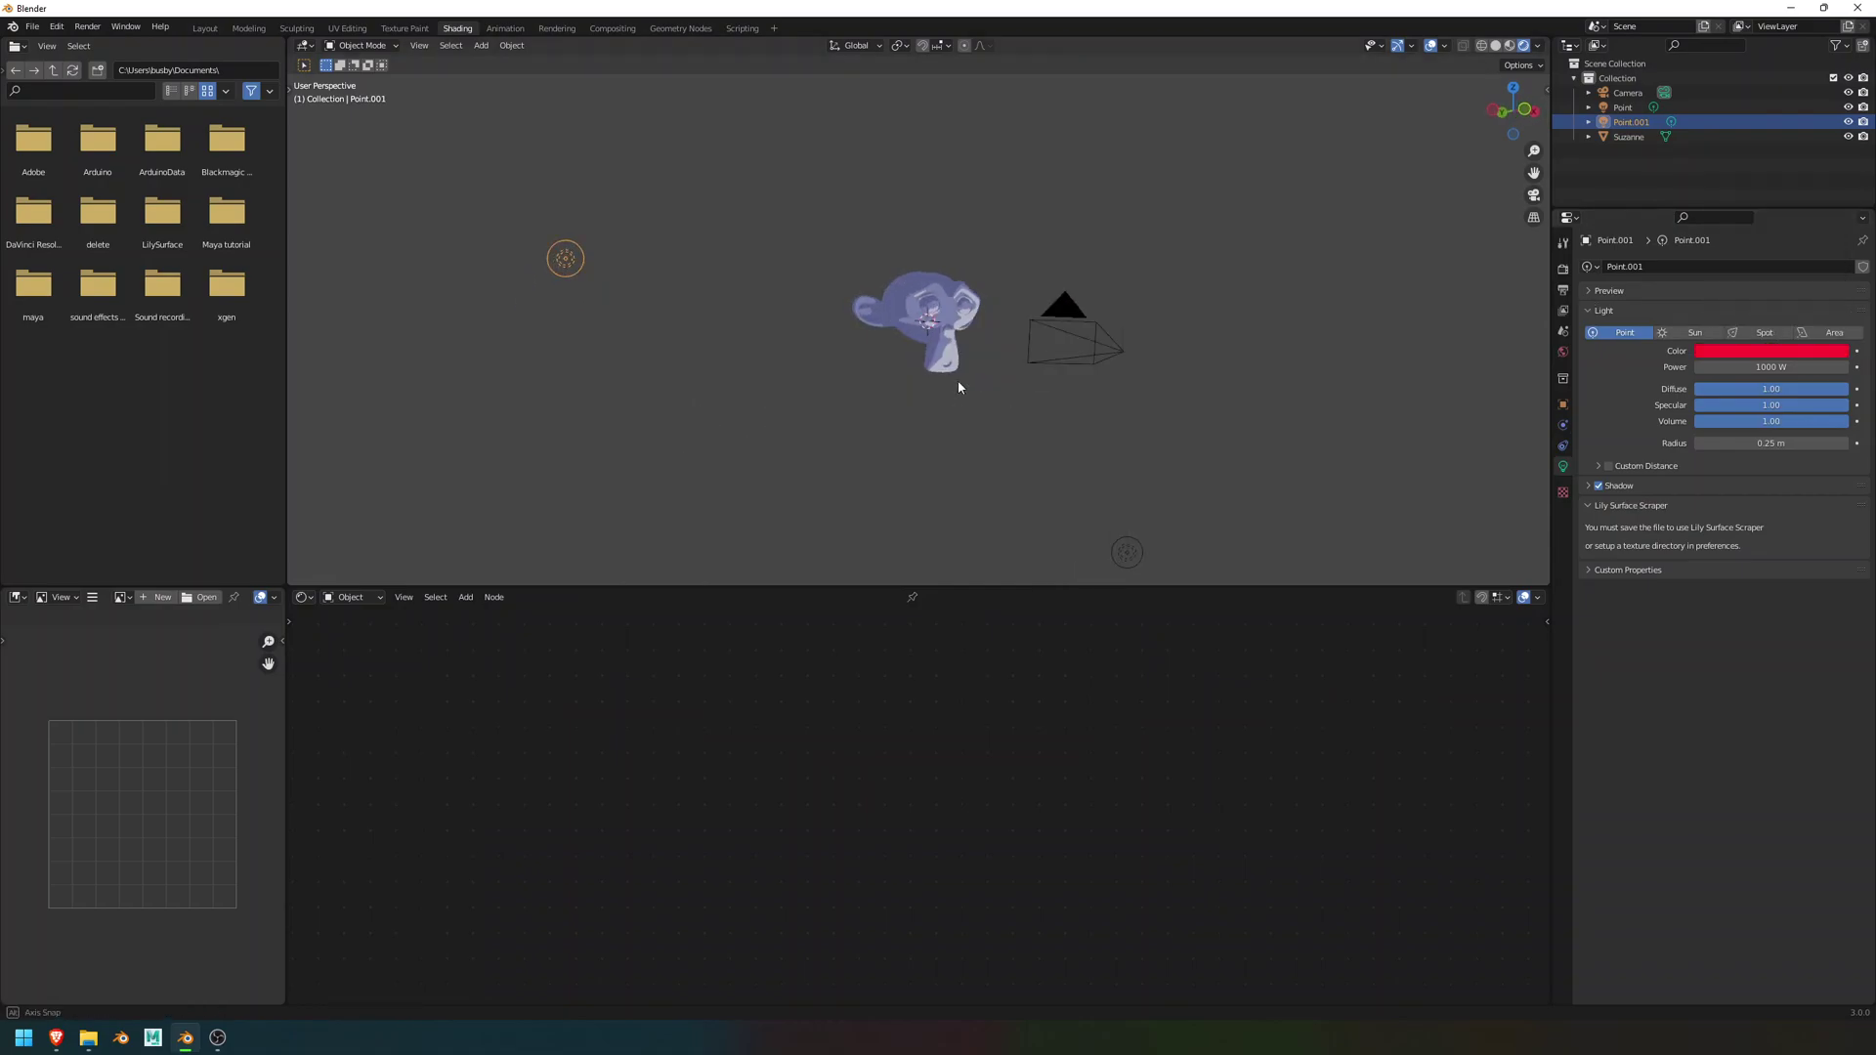
middle_click_drag(847, 334, 858, 368)
scroll(865, 332, "up", 2)
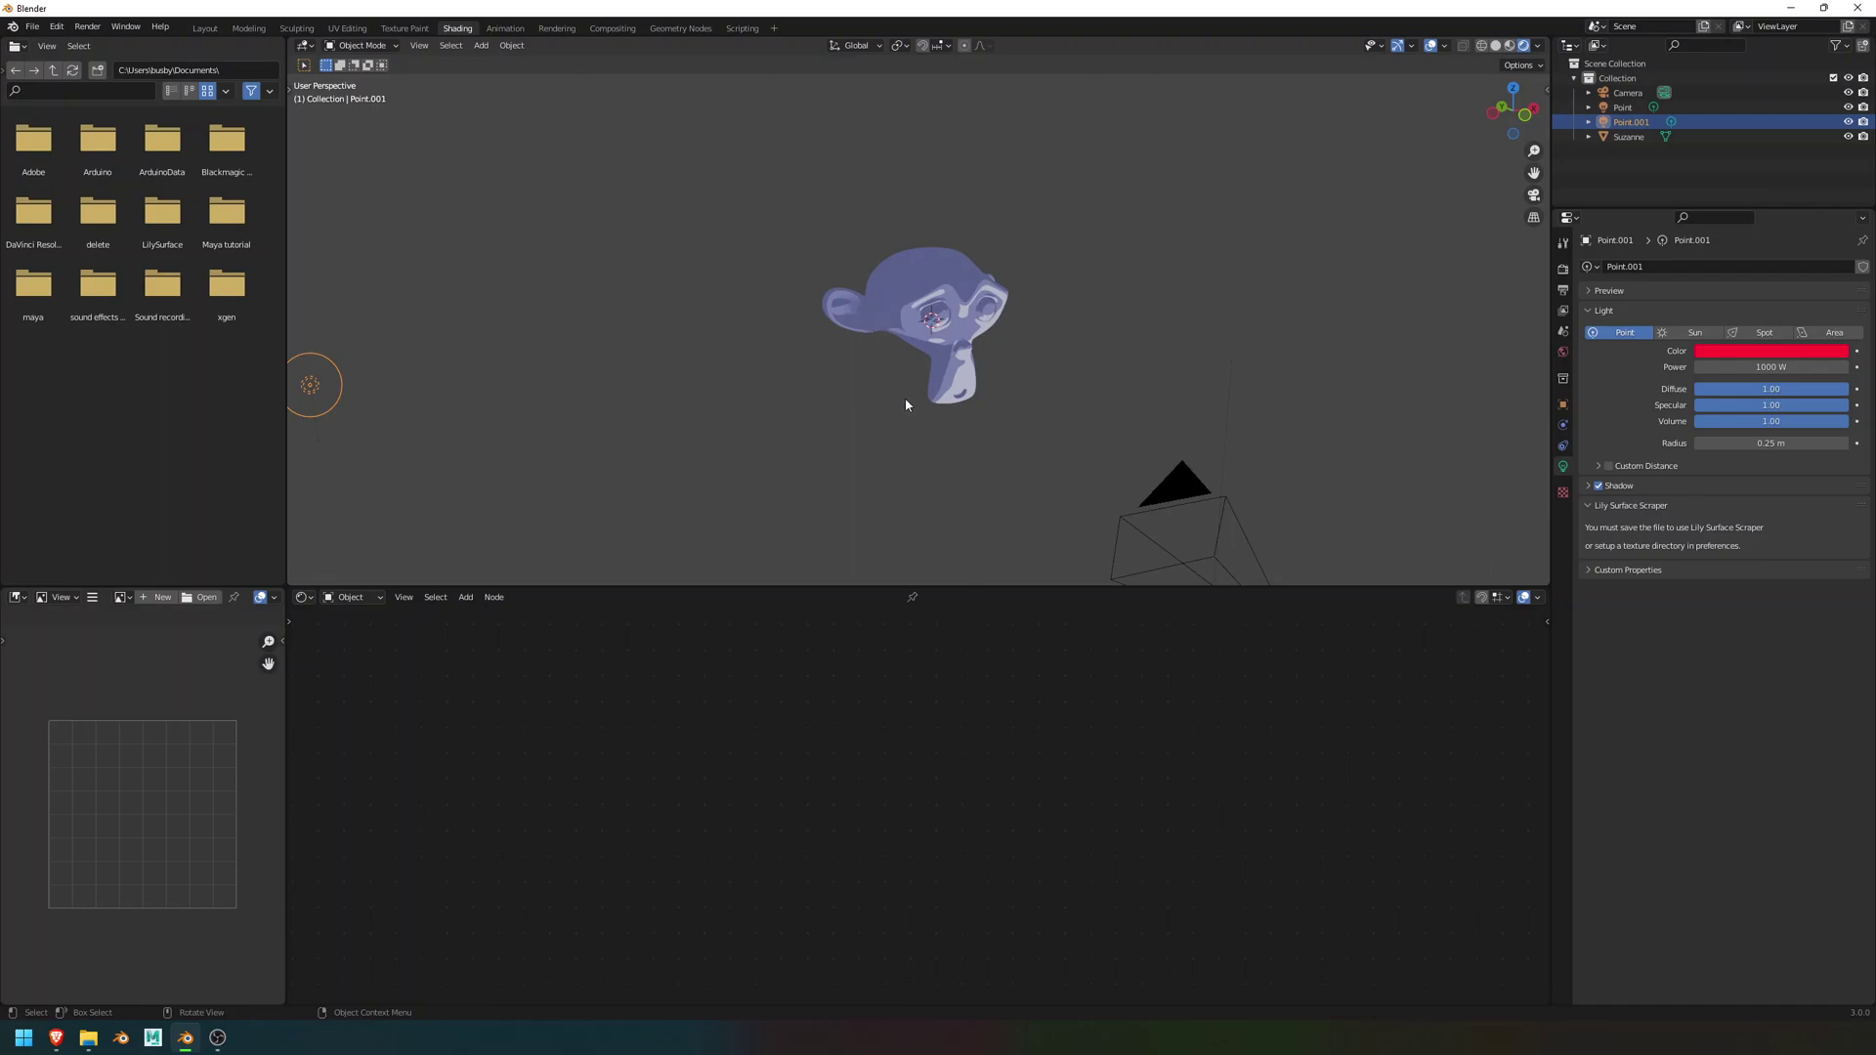
- In the monkey head's material, insert a MixRGB node between the Overlay node and the Material Output and set its blend mode to Overlay
left_click(973, 383)
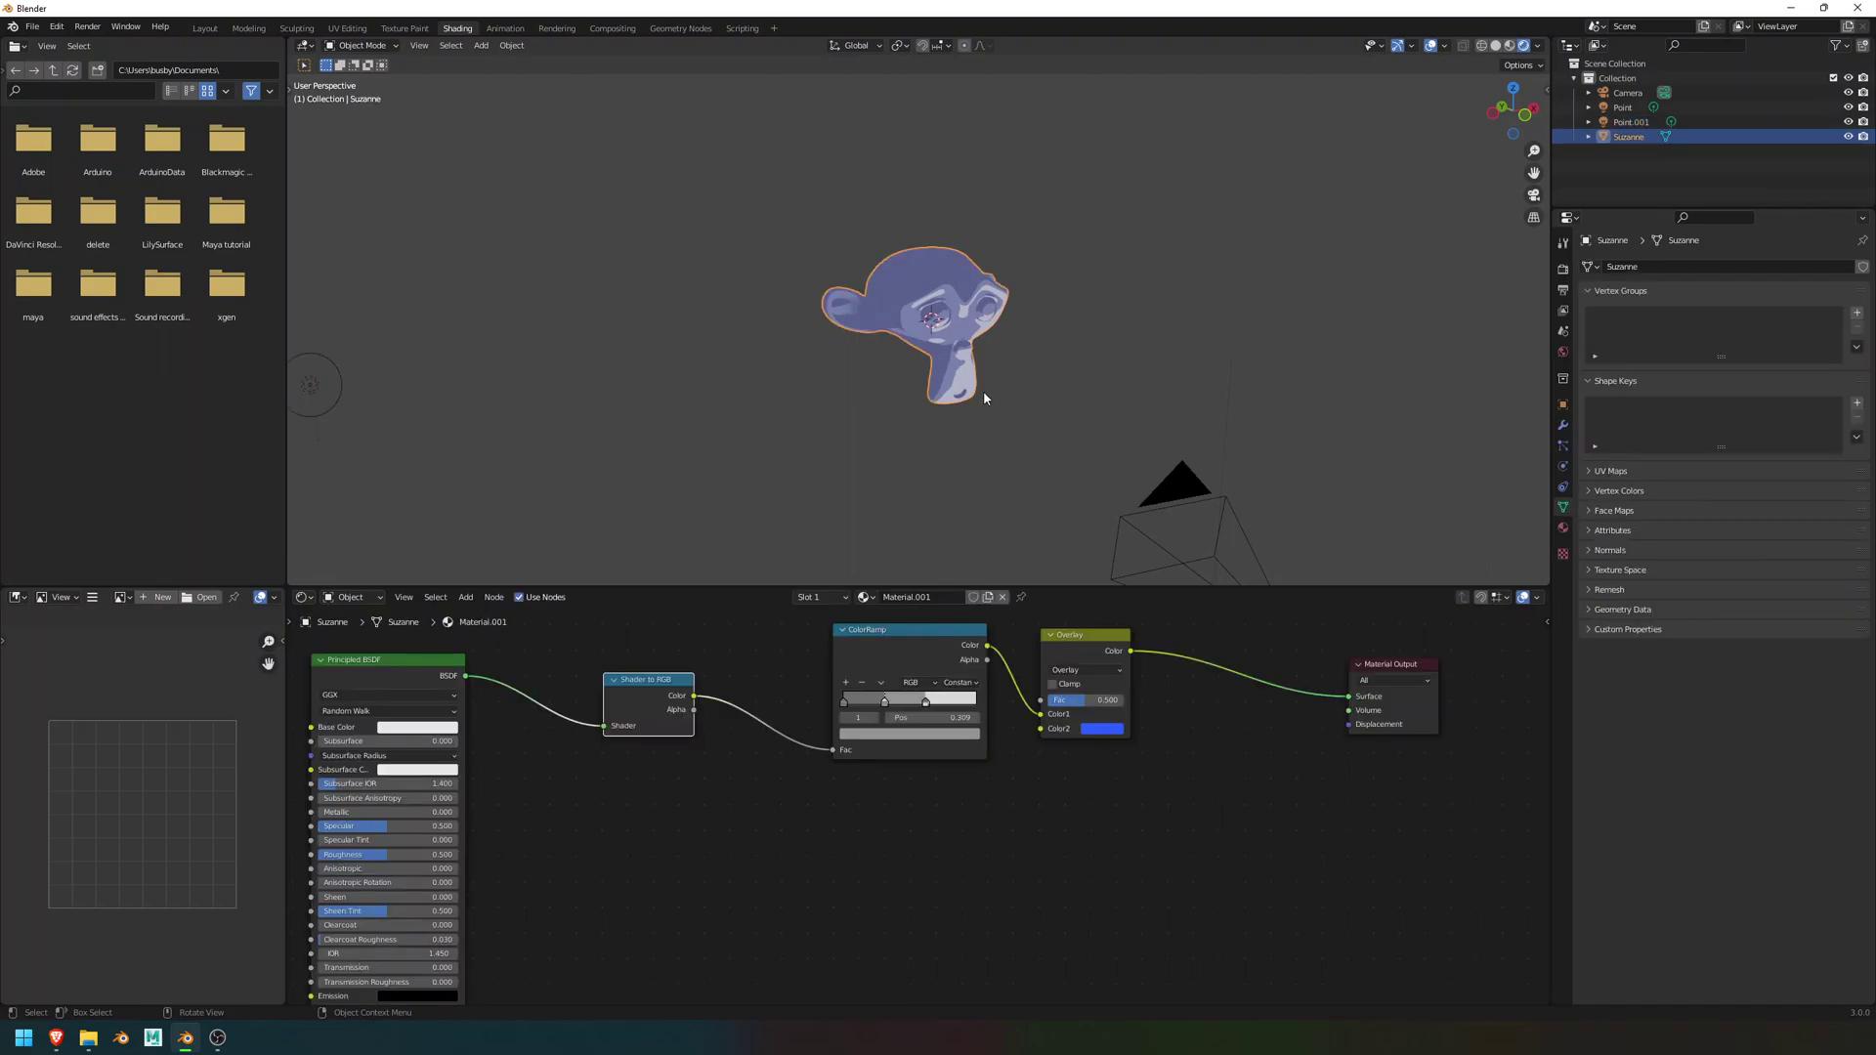
middle_click_drag(983, 391, 973, 386)
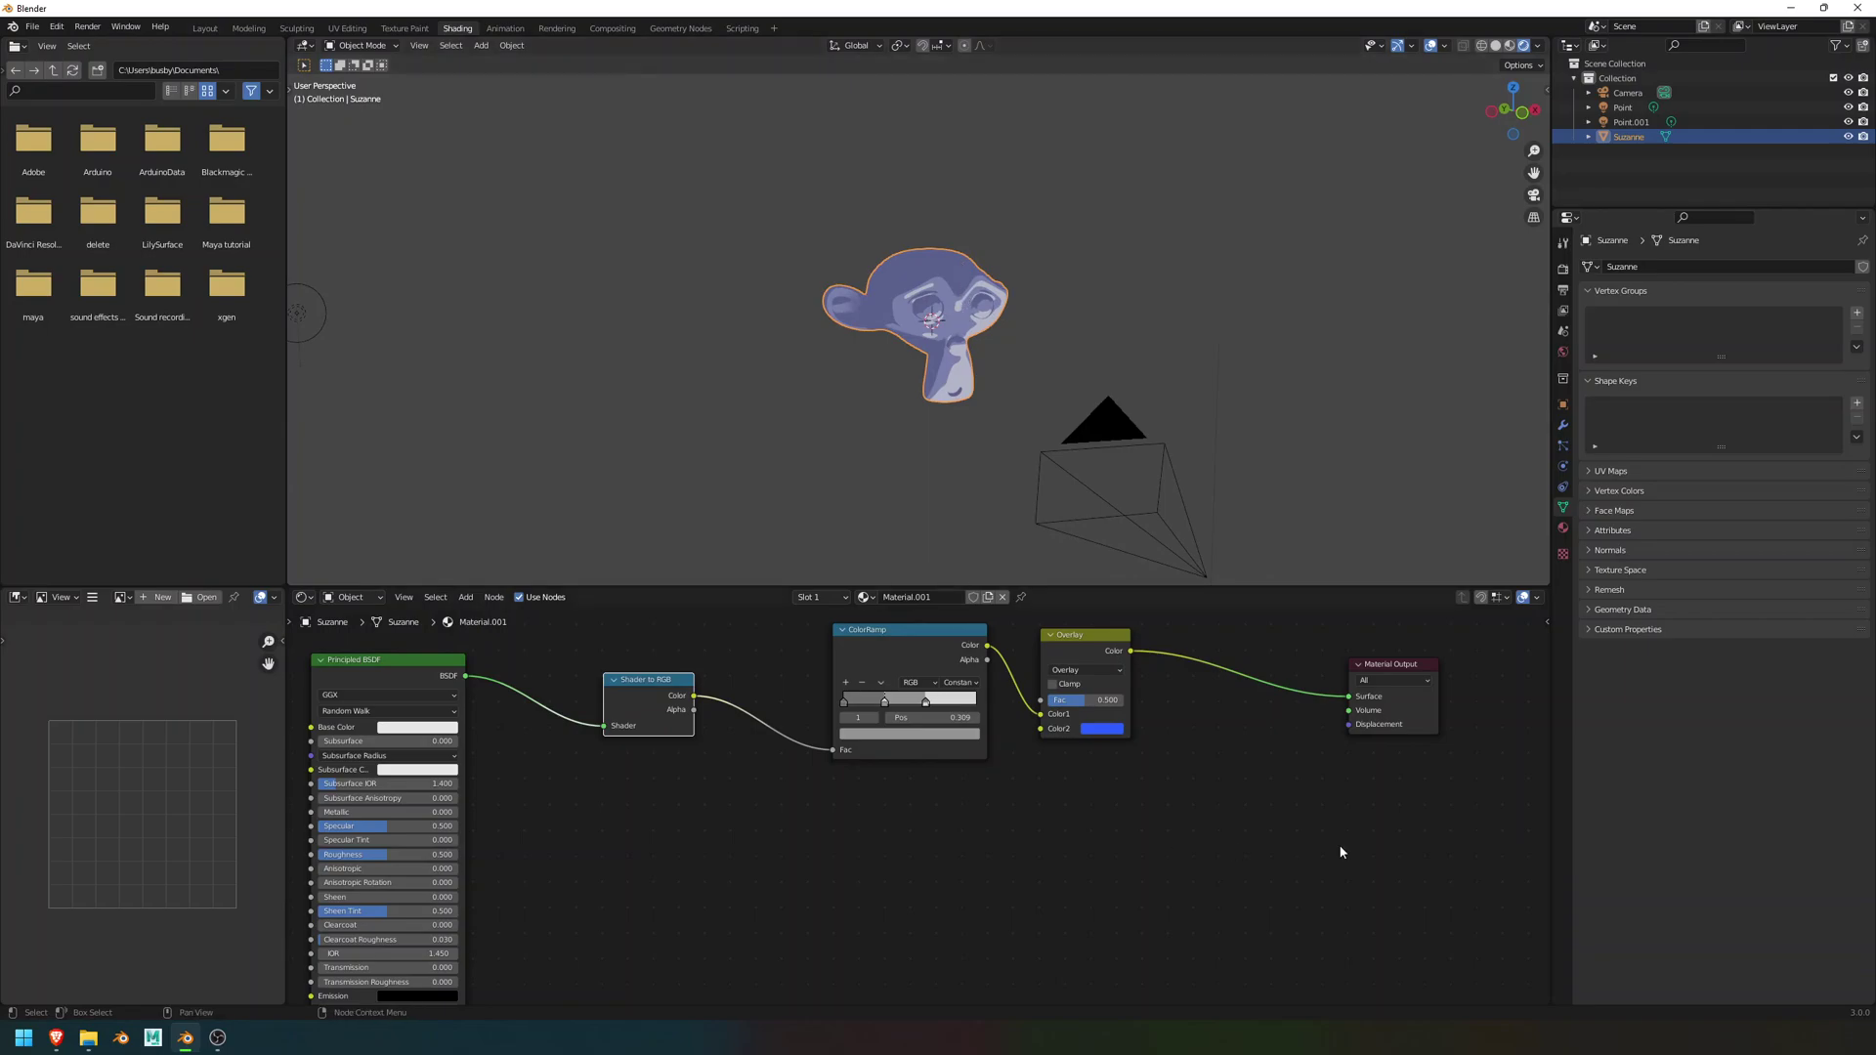
key("shift+a")
key("shift+a")
left_click(1088, 720)
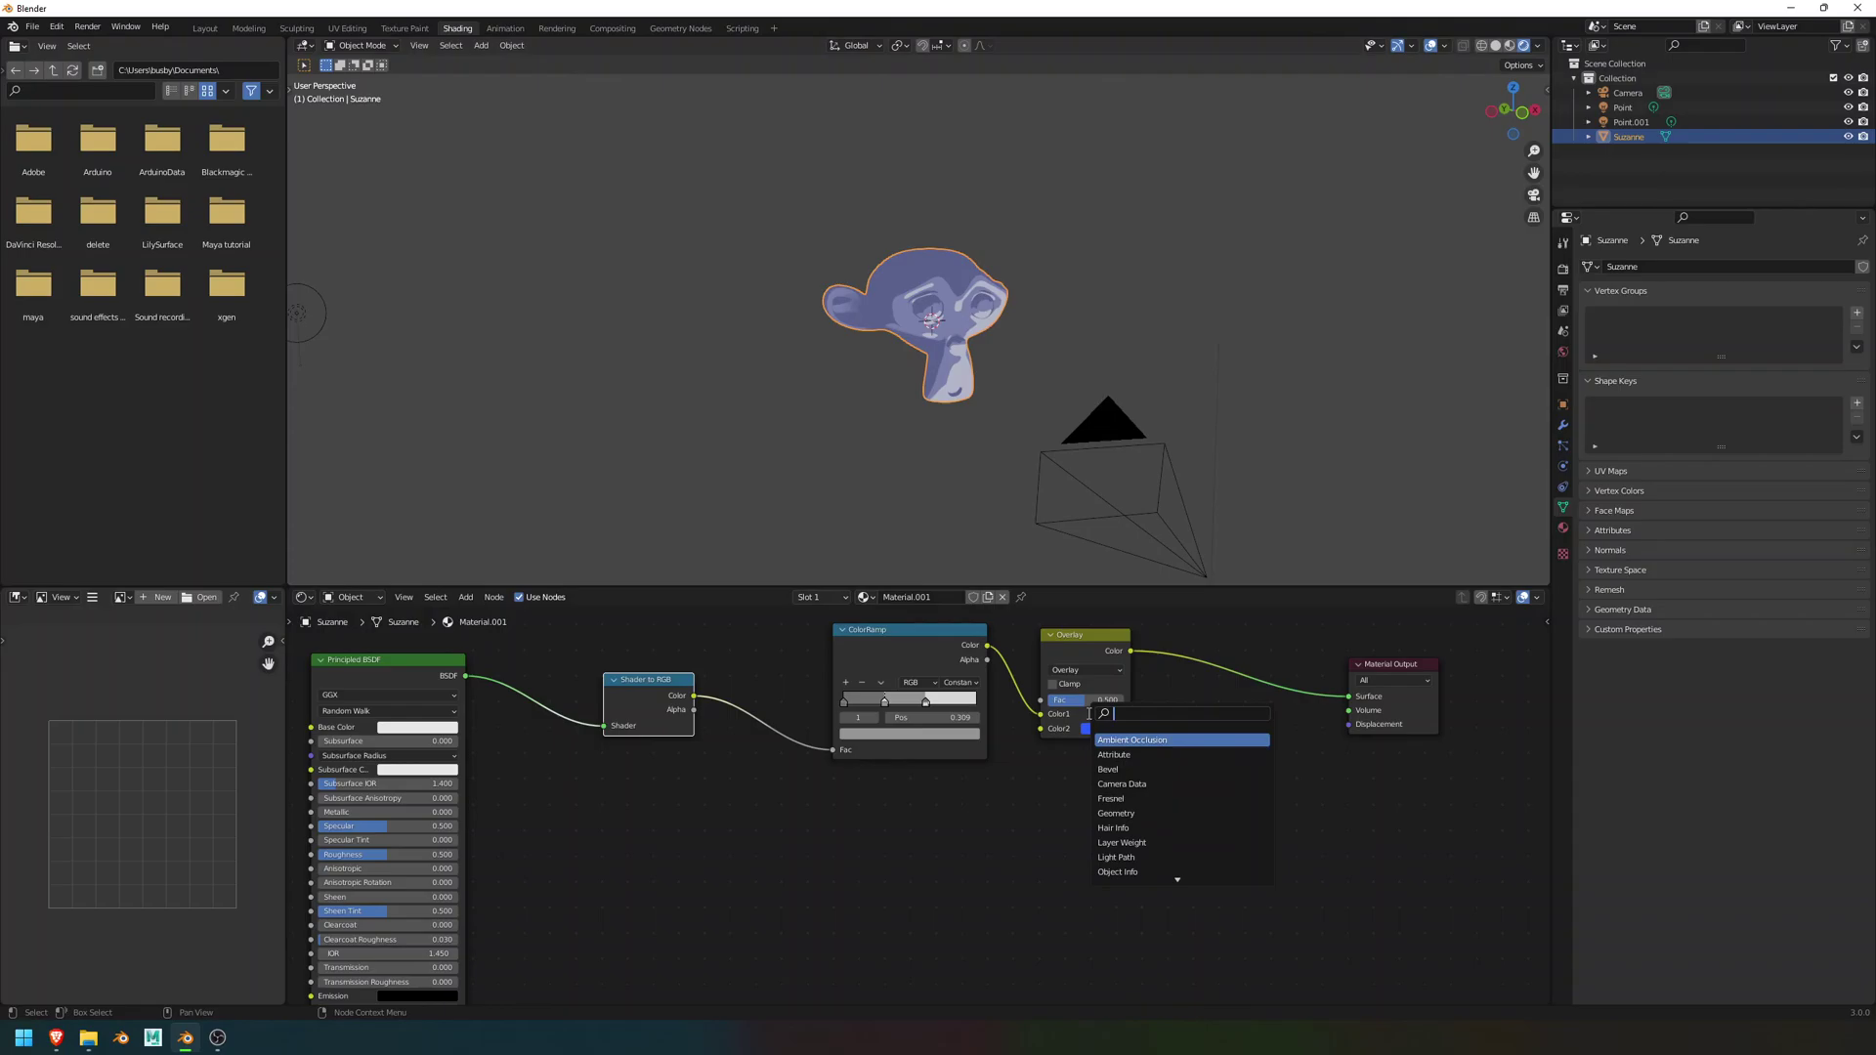
type("mix")
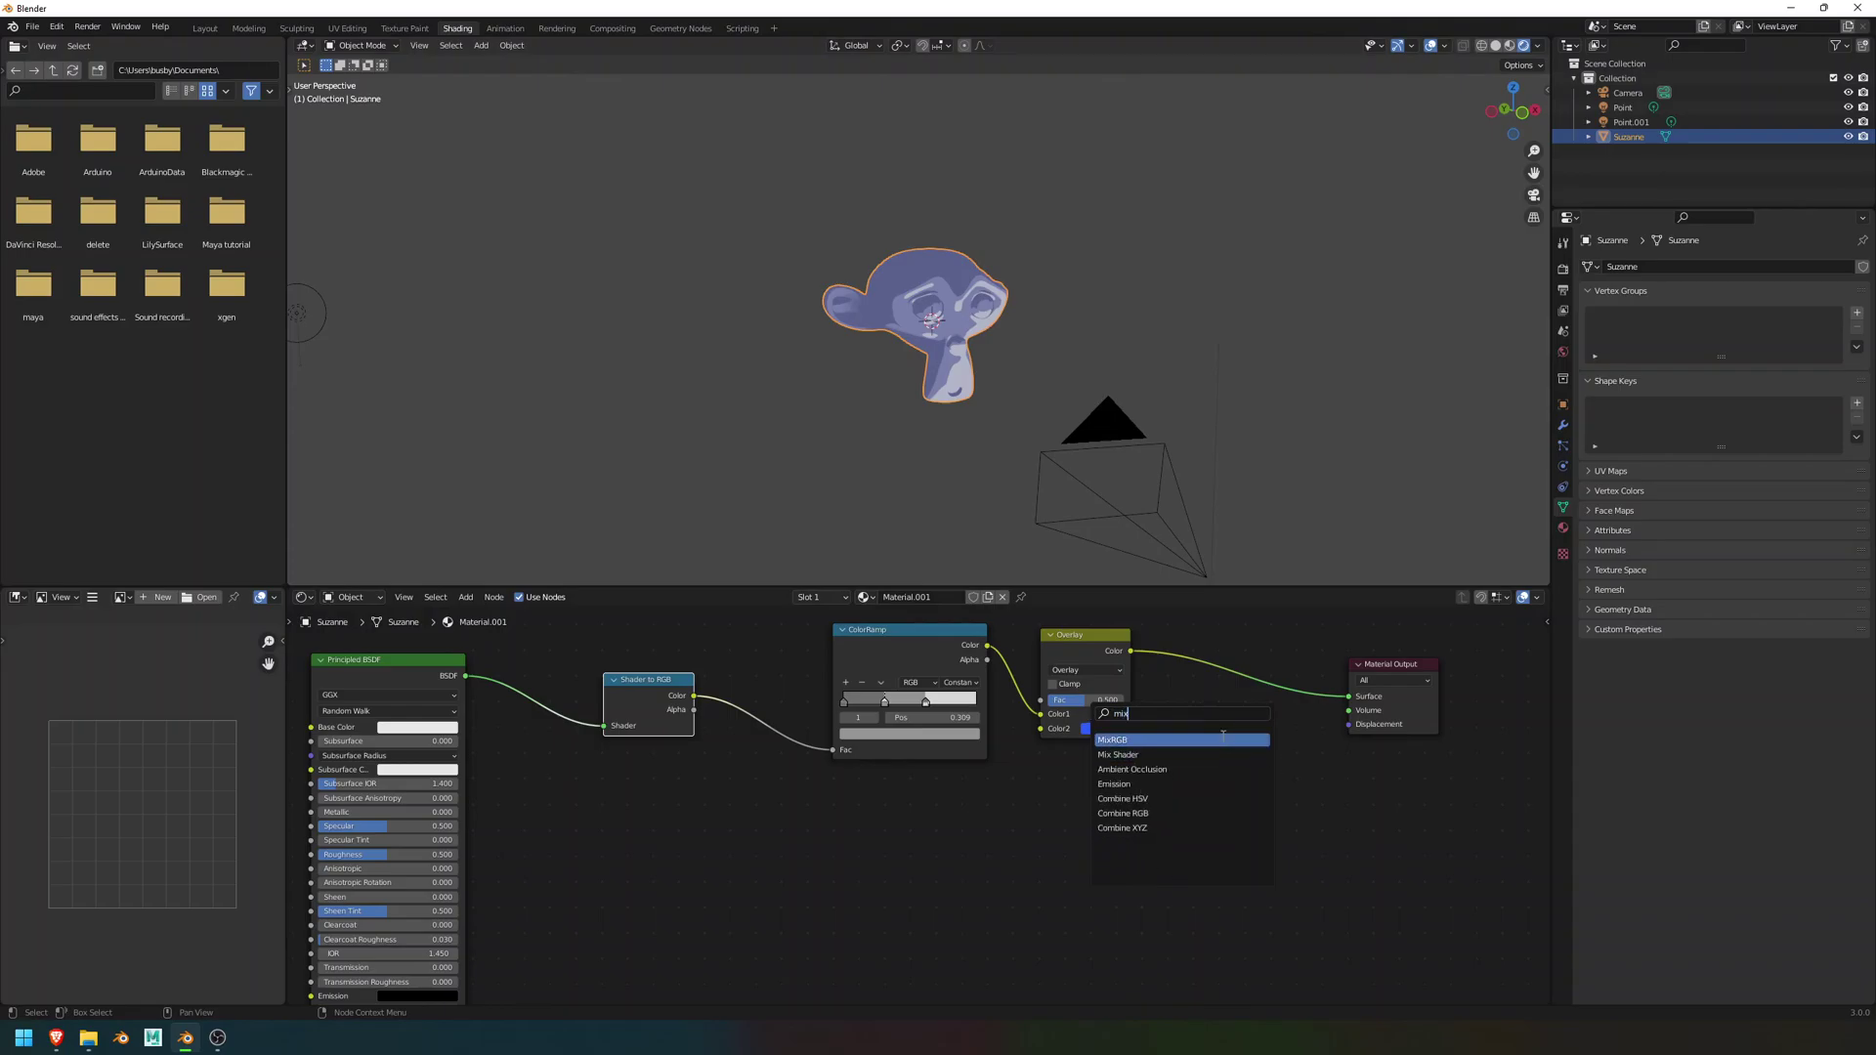
left_click(1222, 739)
left_click(1288, 694)
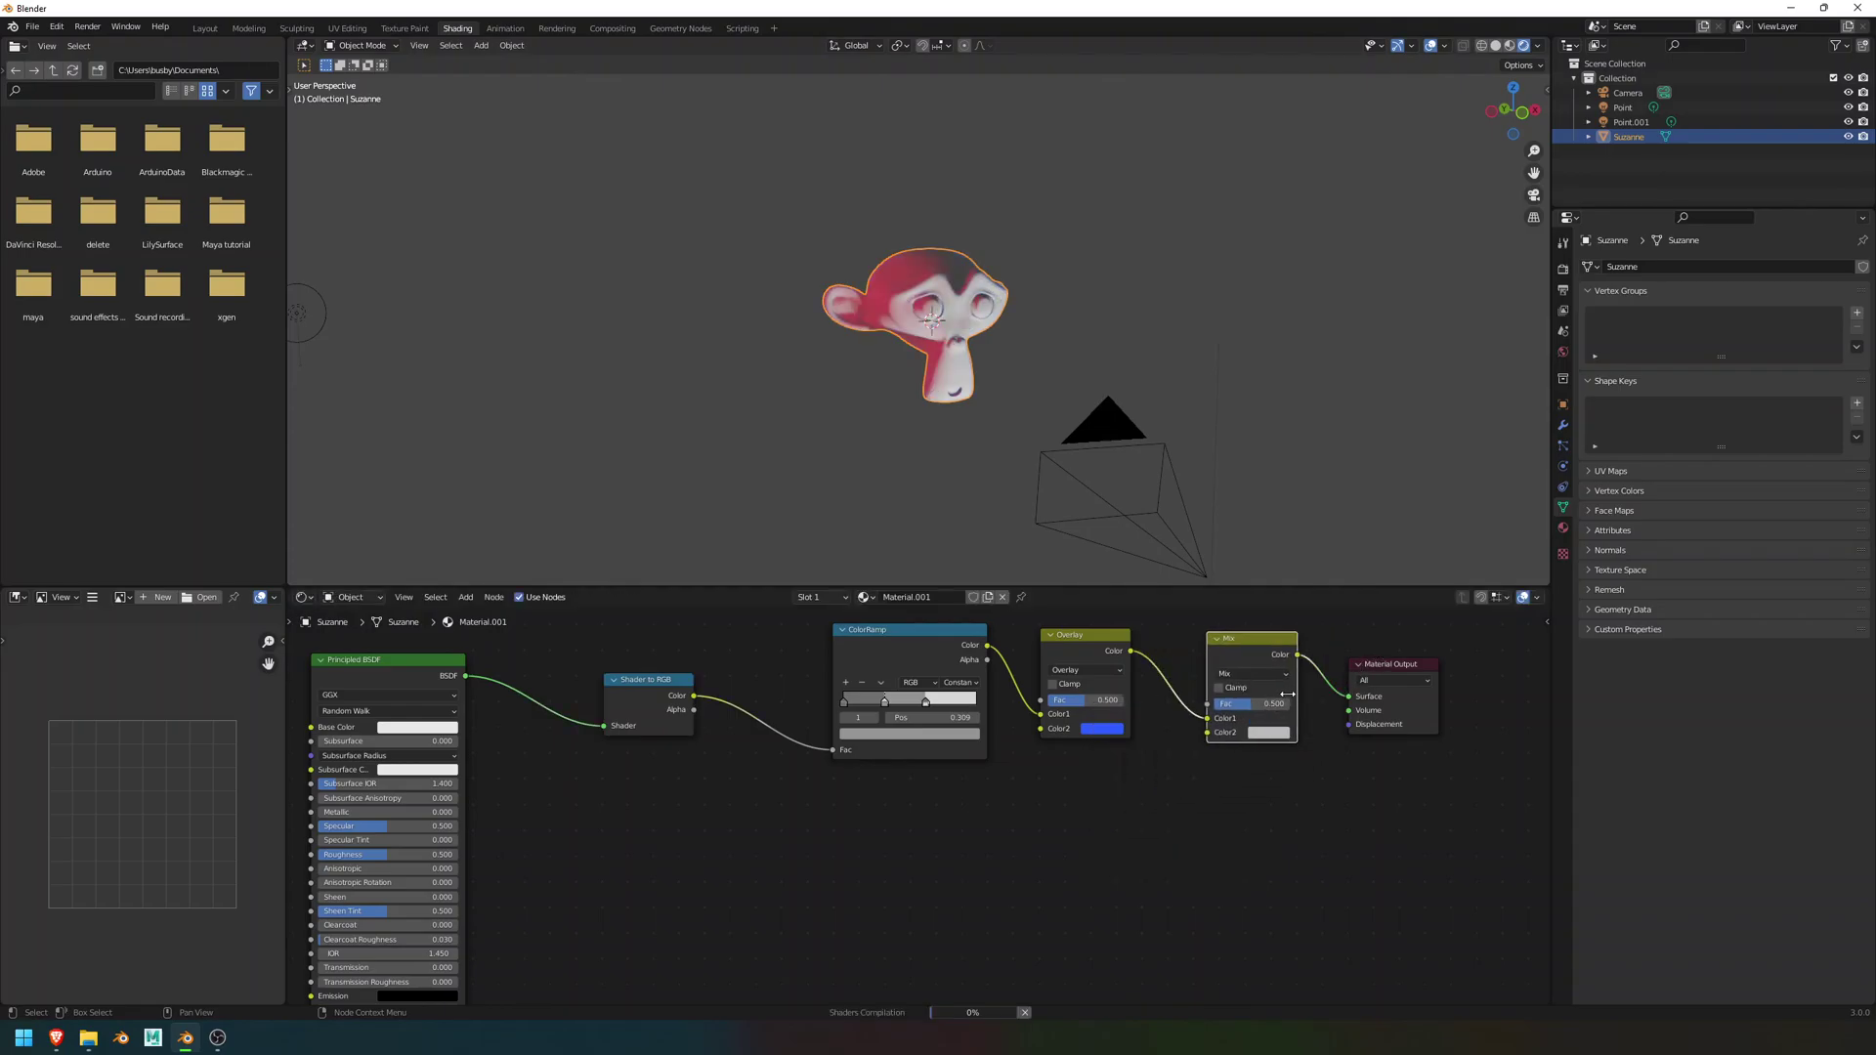
left_click(1256, 673)
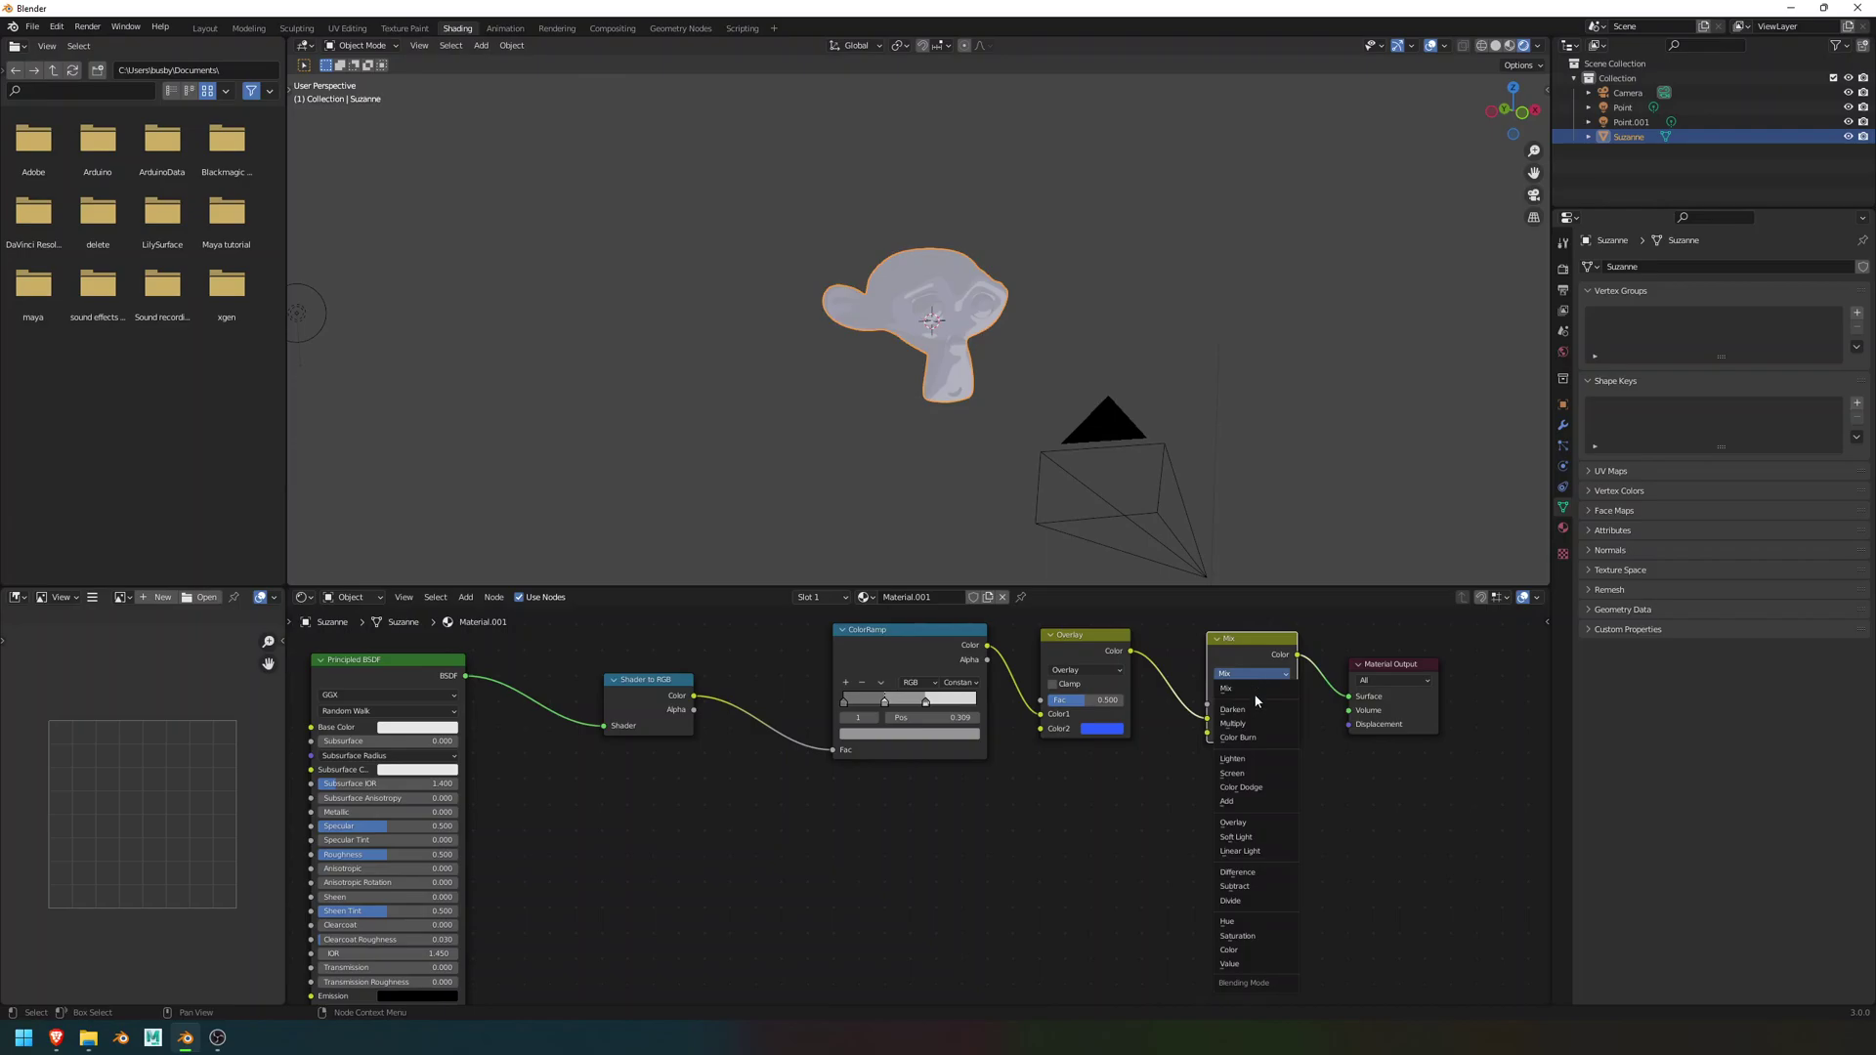
left_click(1255, 823)
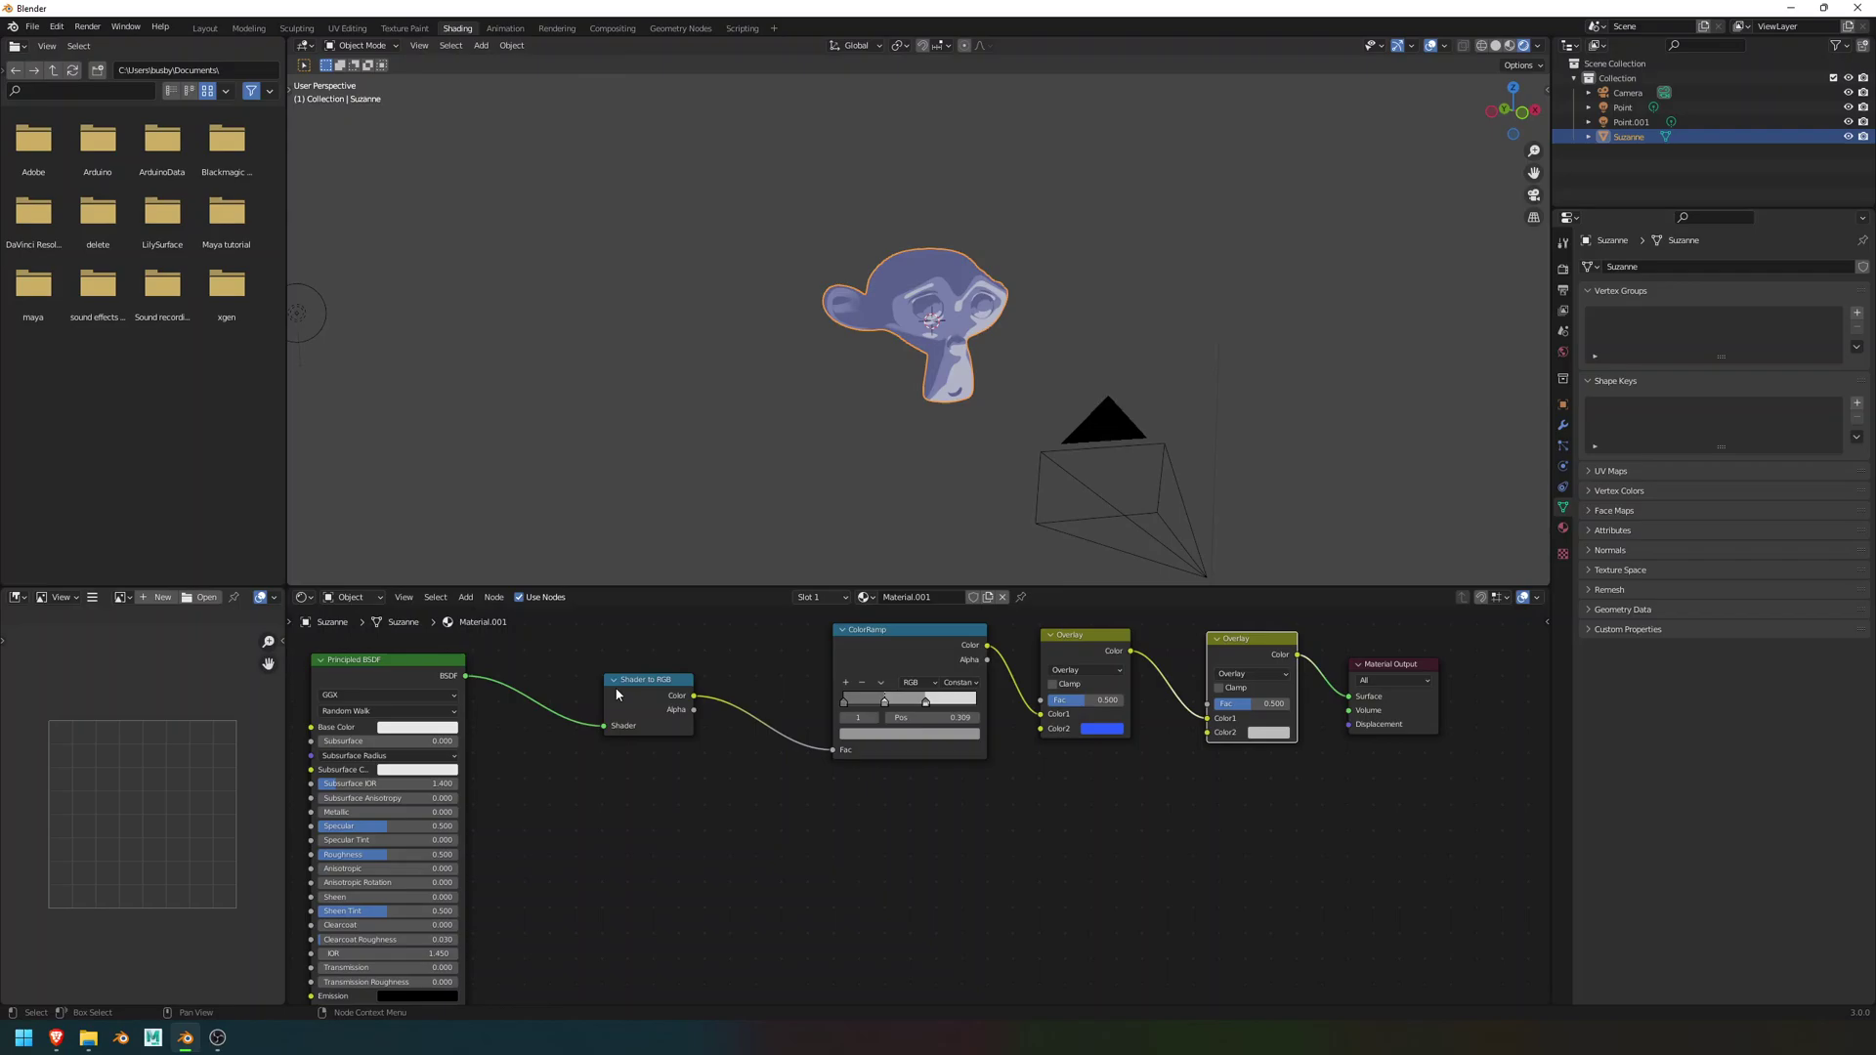
- Connect the Shader to RGB Color output to the second Overlay node's Color2 and inspect the coloured lighting on the monkey head
left_click(658, 694)
mouse_move(694, 696)
left_mouse_down()
mouse_move(917, 862)
mouse_move(1239, 770)
mouse_move(1211, 733)
left_mouse_up()
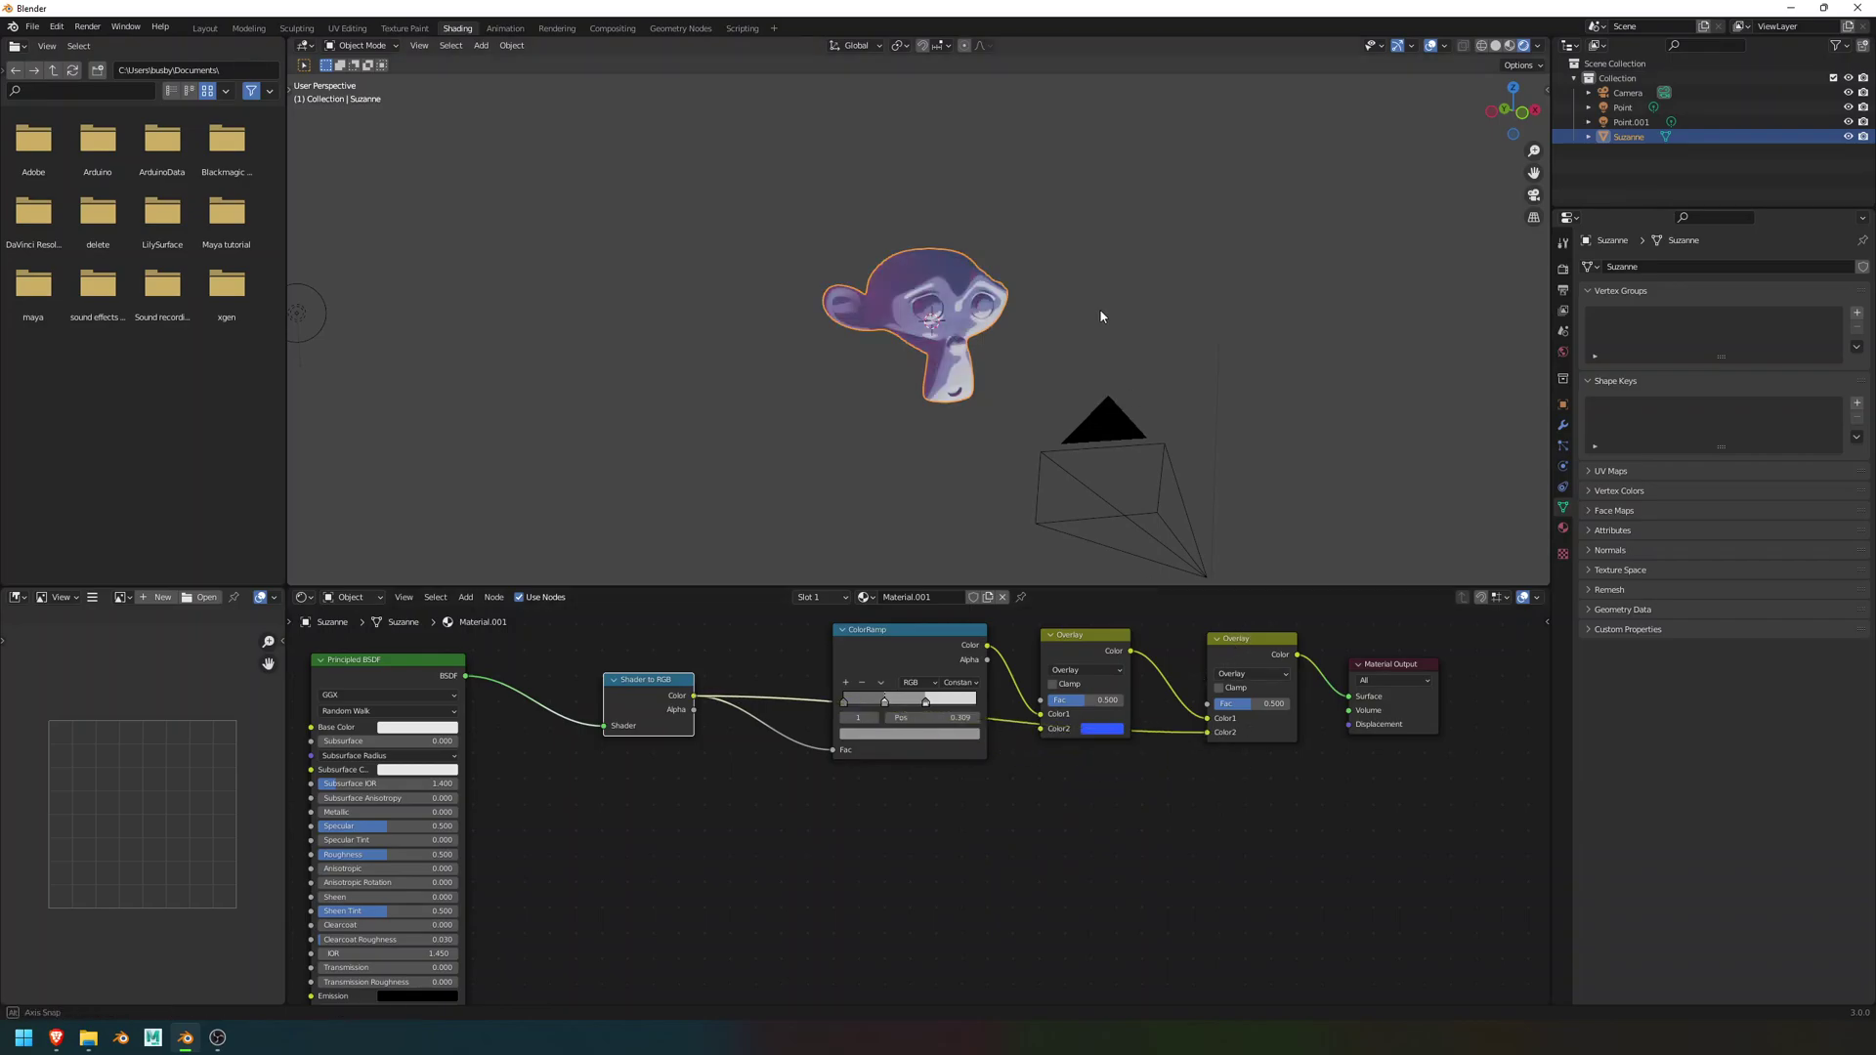
middle_click_drag(1100, 315, 1134, 261)
scroll(958, 288, "up", 3)
scroll(952, 284, "up", 2)
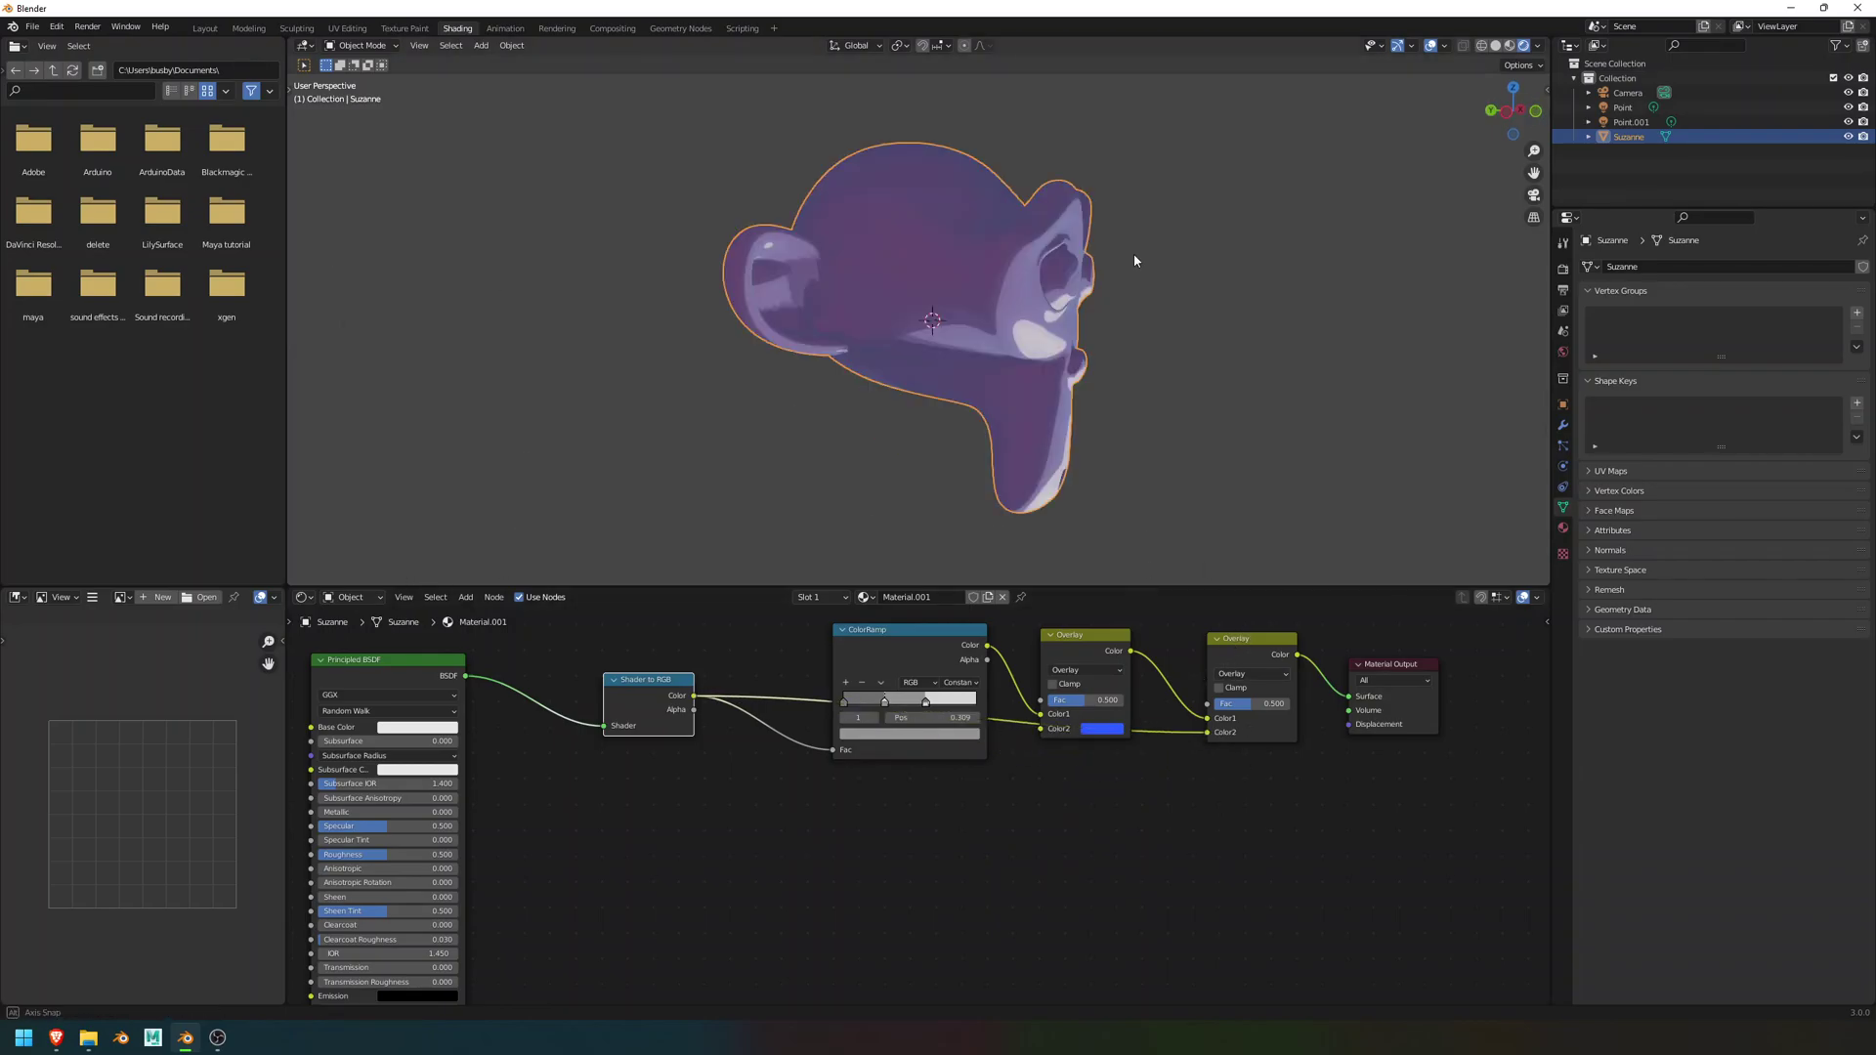
middle_click_drag(936, 217, 836, 188)
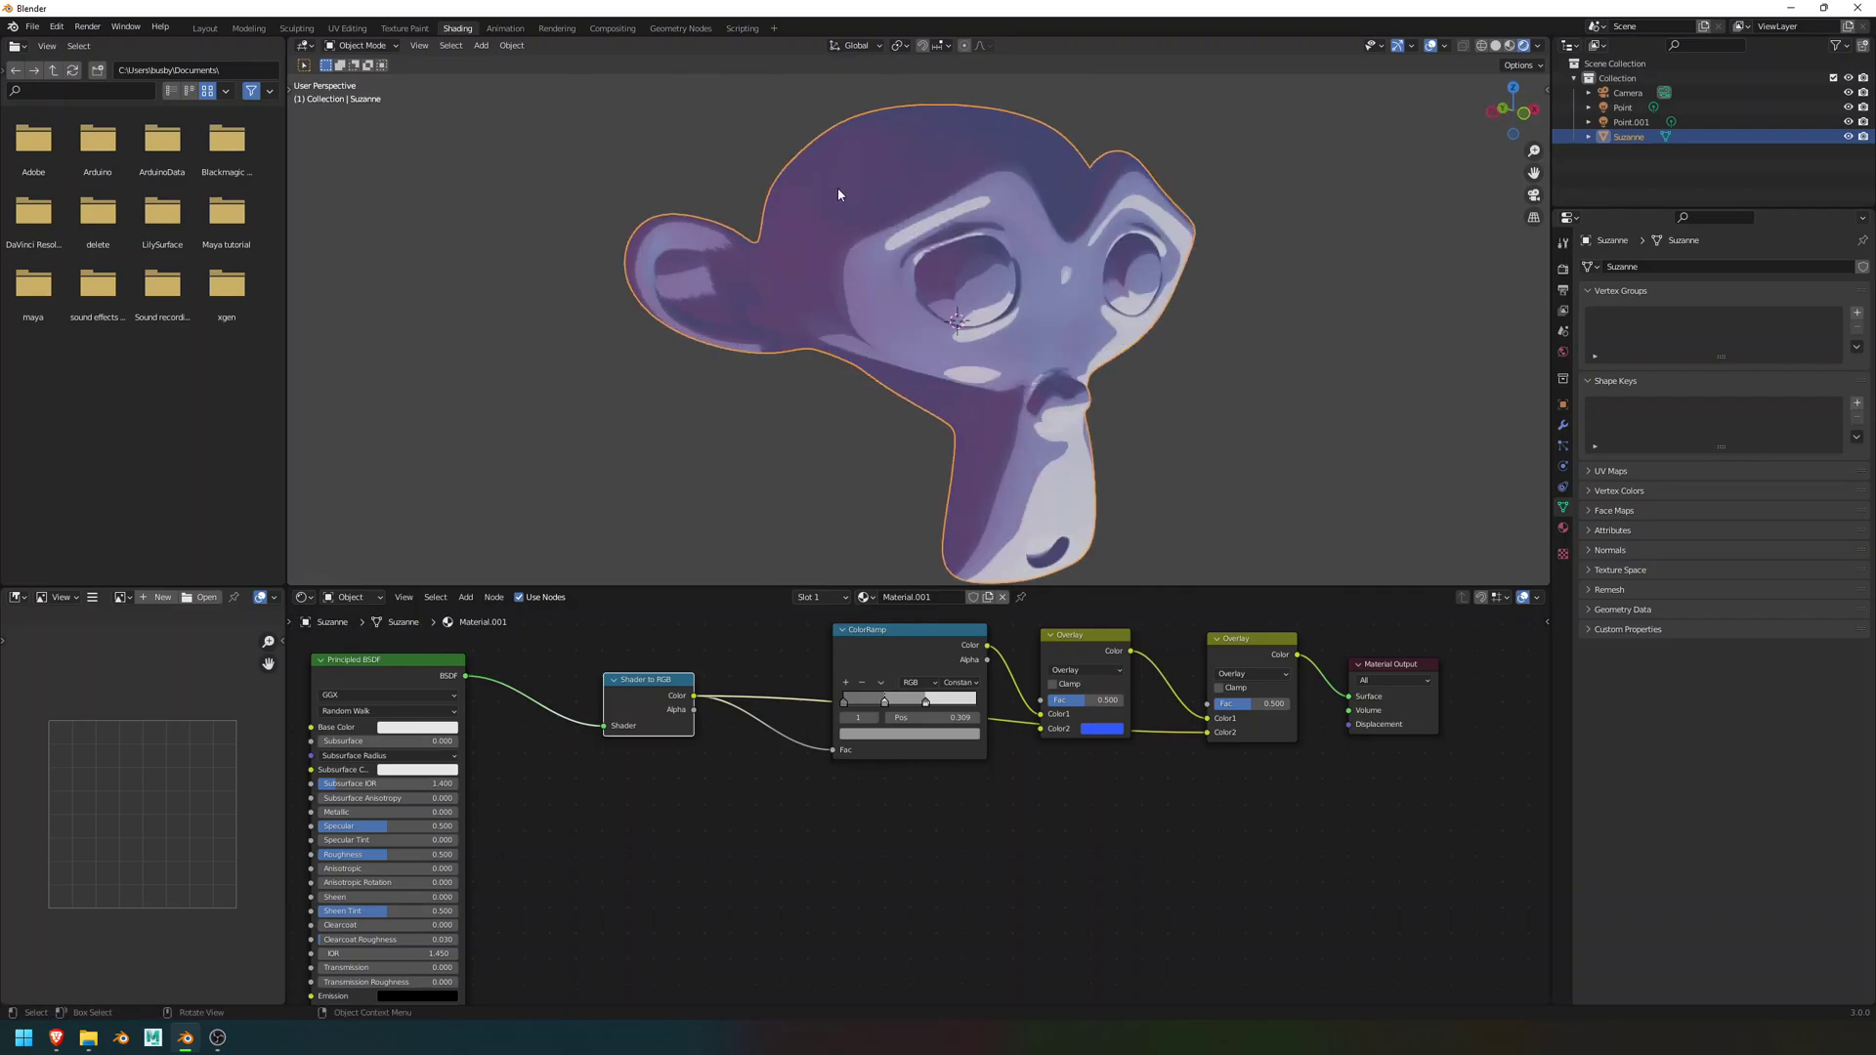
scroll(836, 188, "up", 3)
scroll(838, 194, "down", 8)
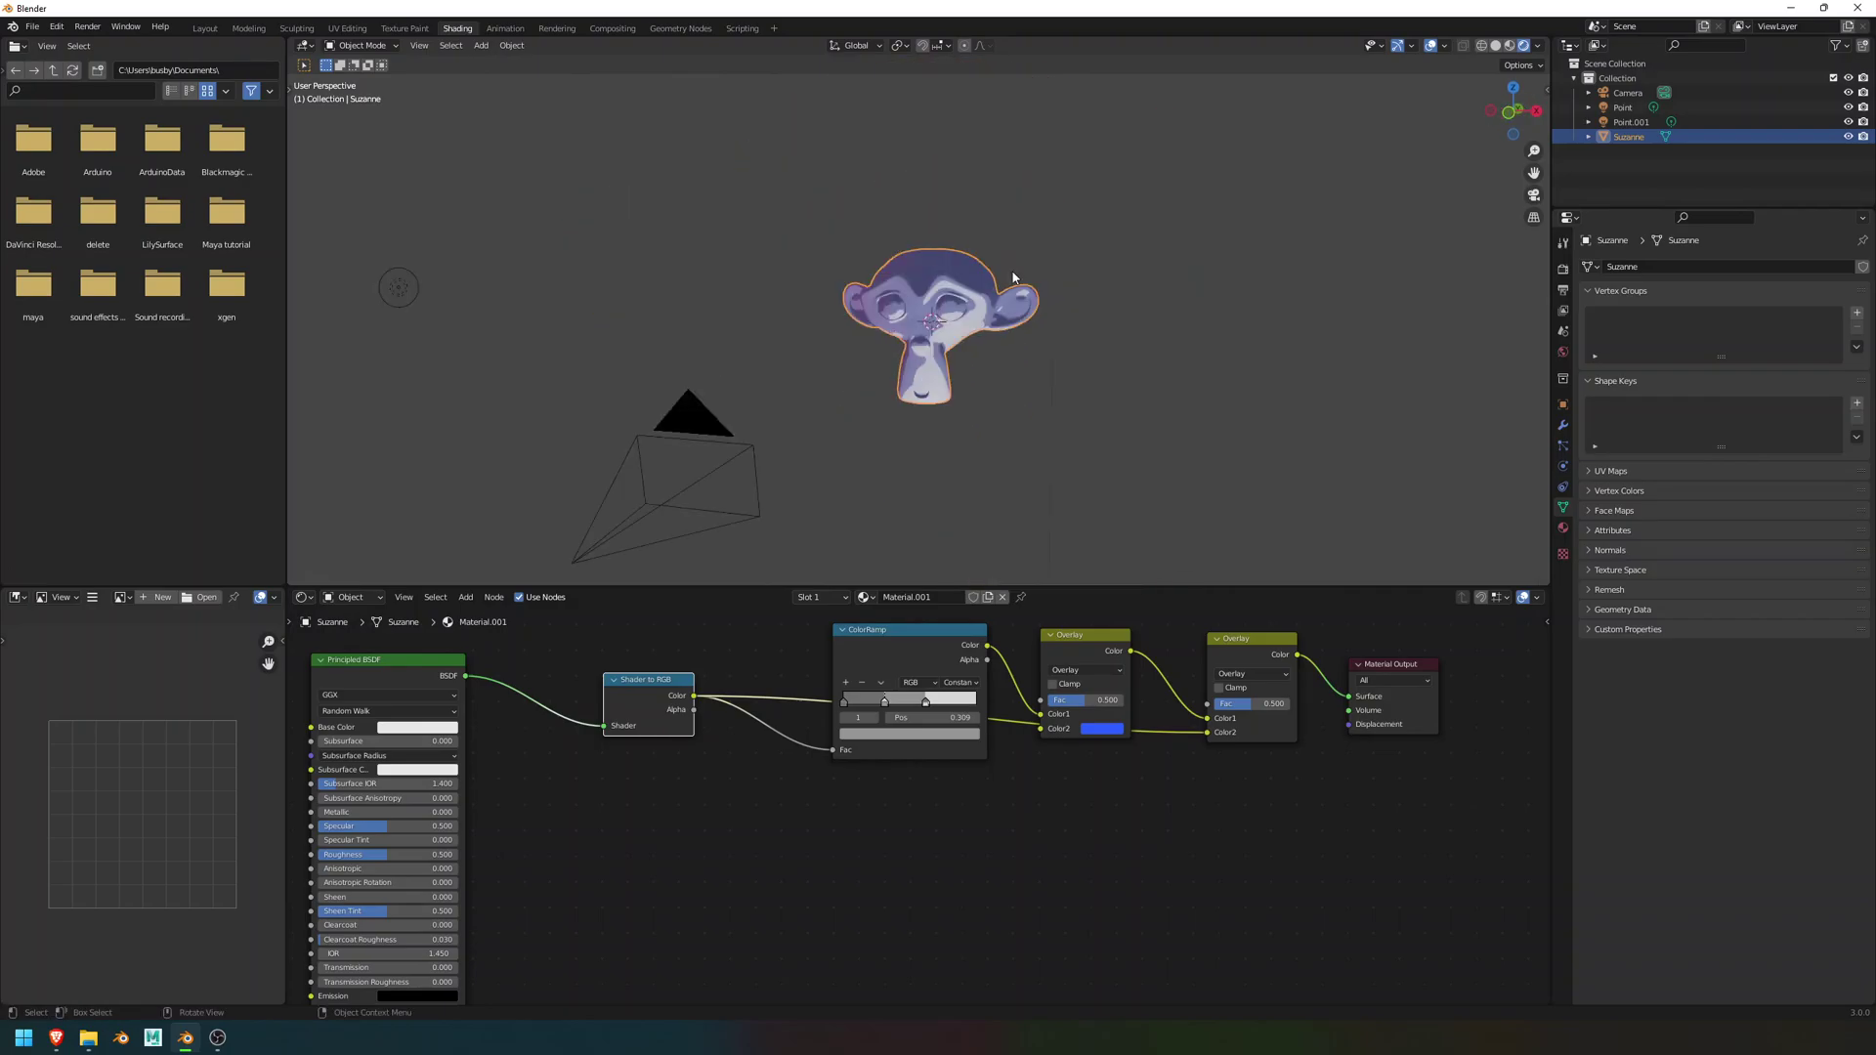
- Render the camera view again, inspect the outlined toon shading with coloured light, and close the render window
key("F12")
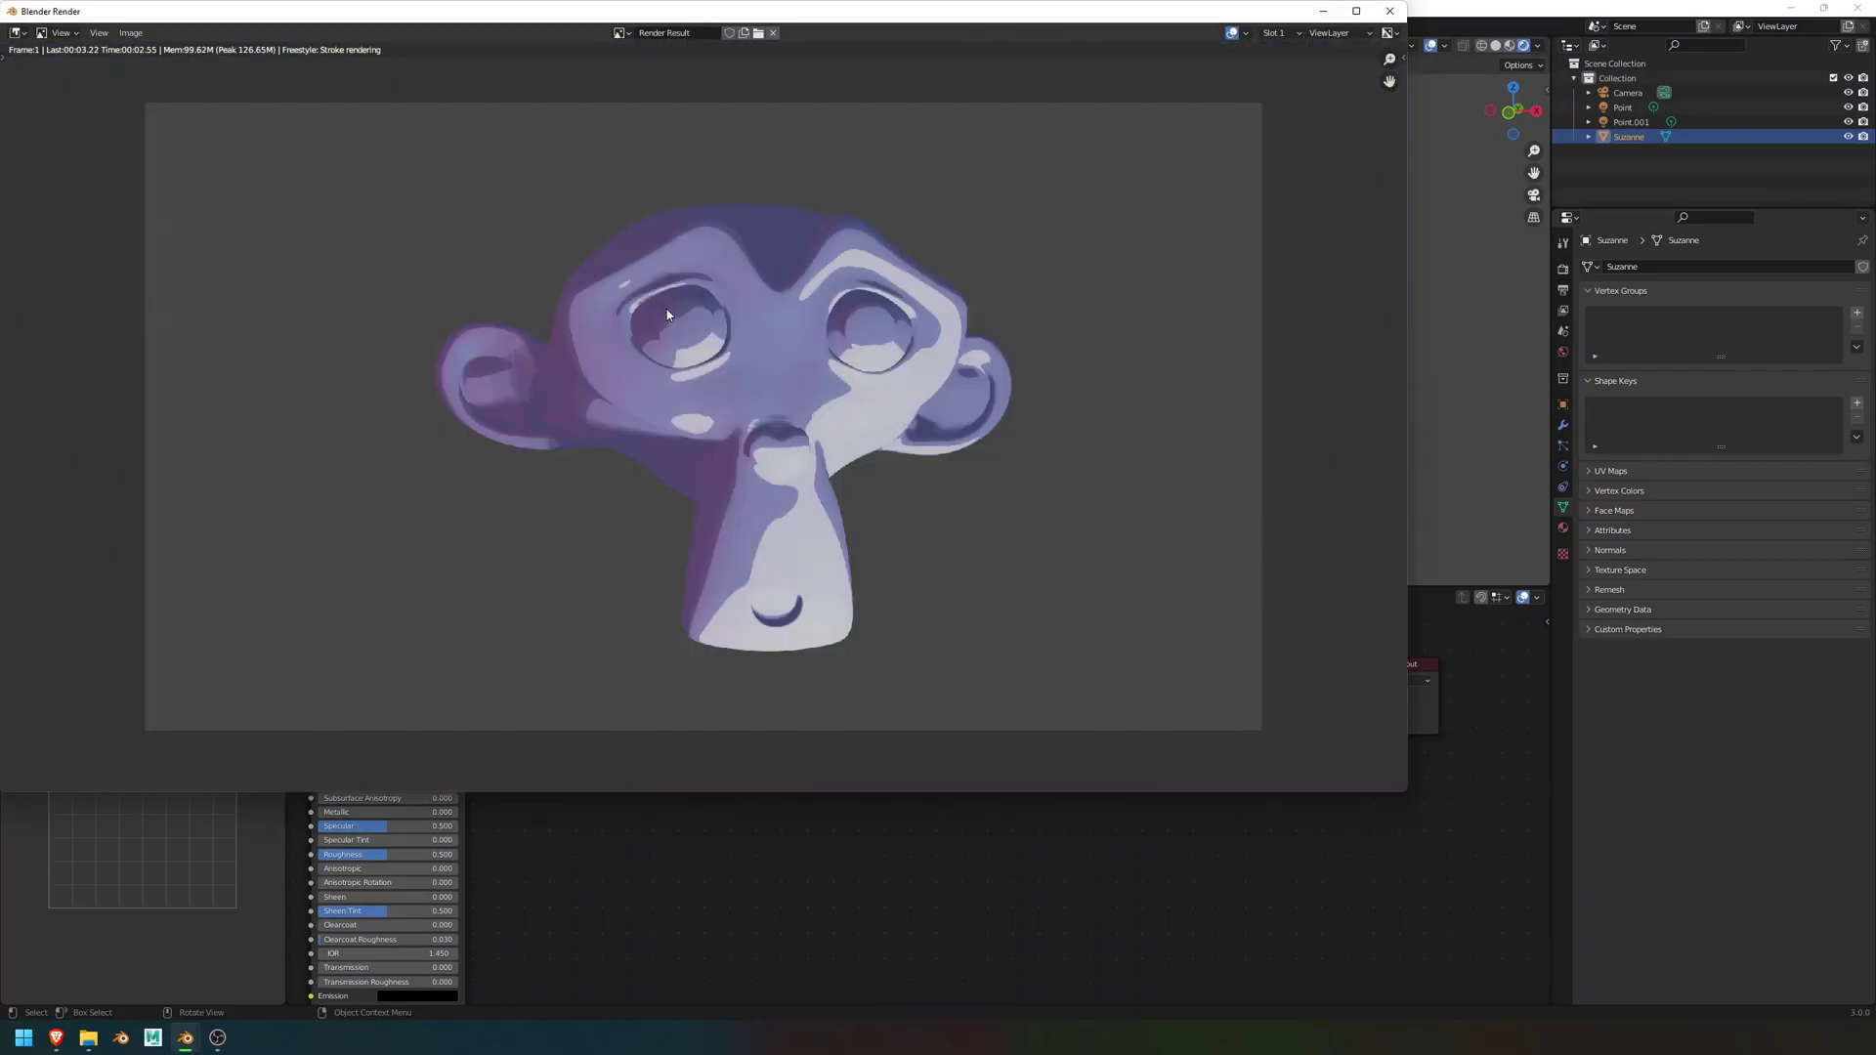
scroll(402, 401, "up", 1)
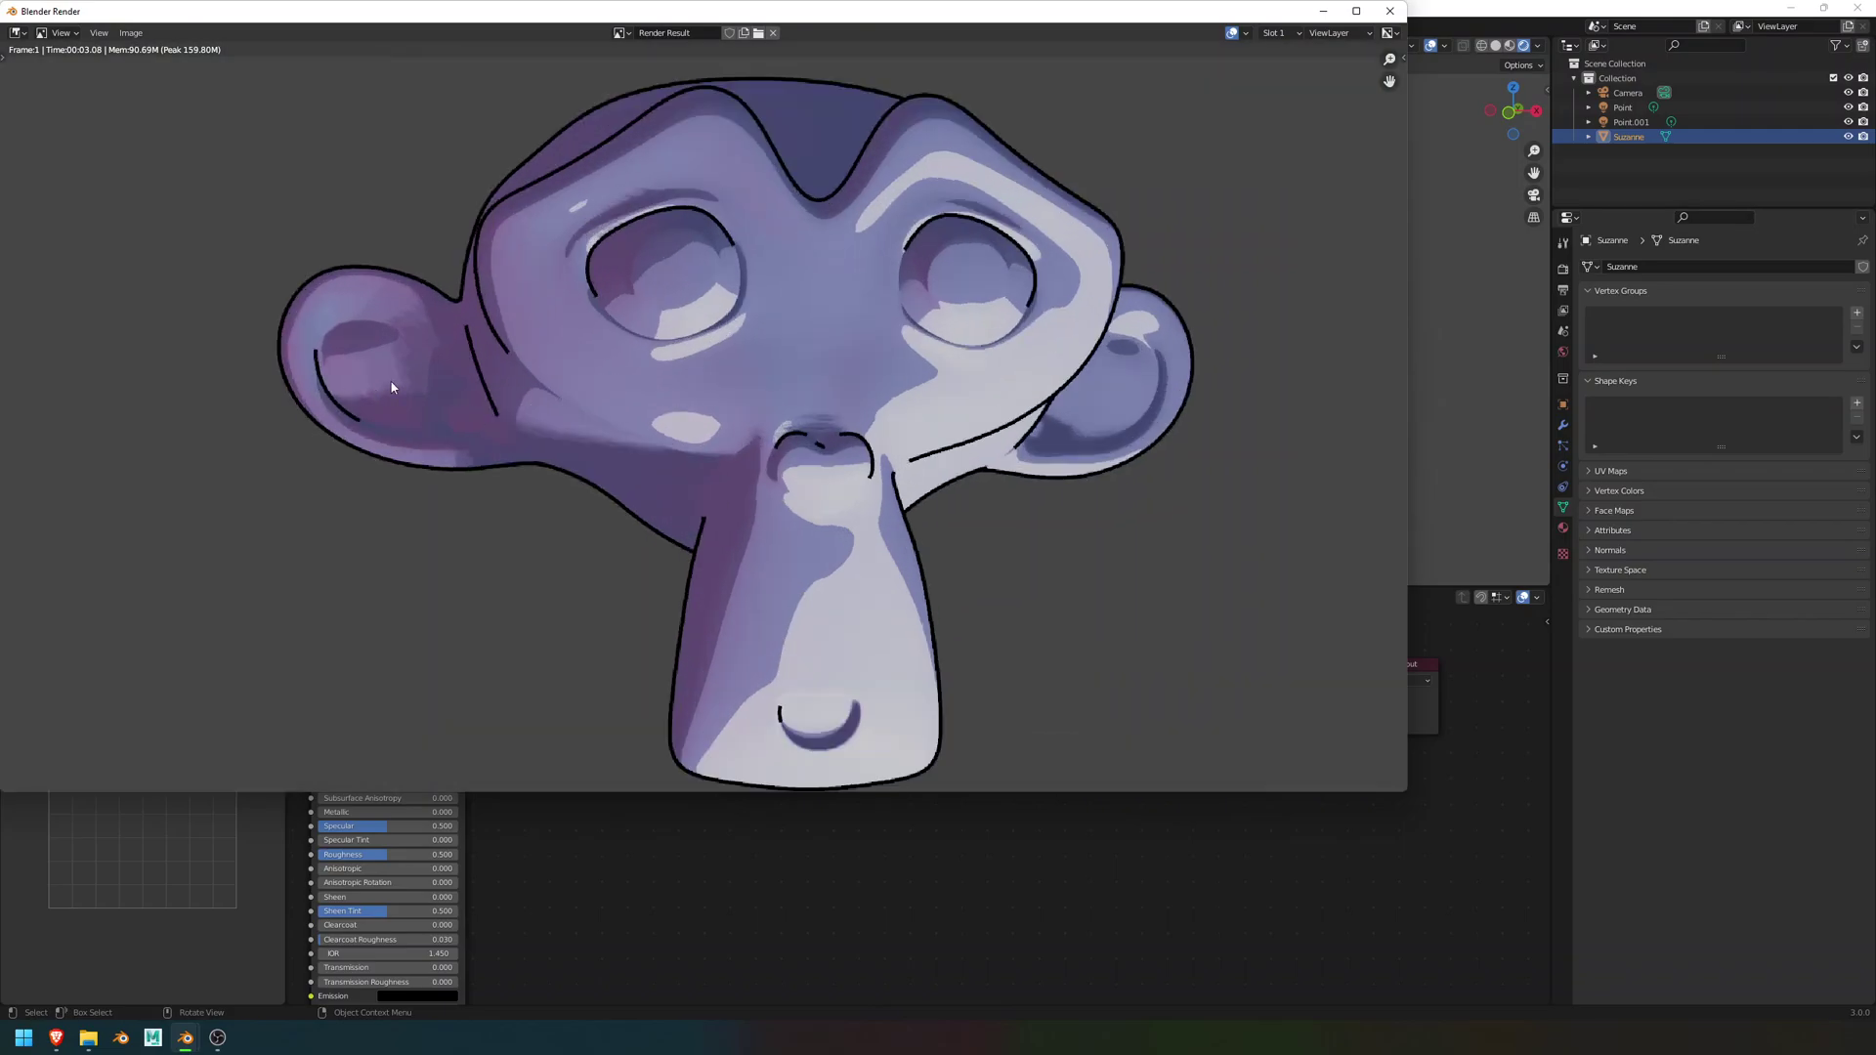
left_click(772, 32)
left_click(1392, 11)
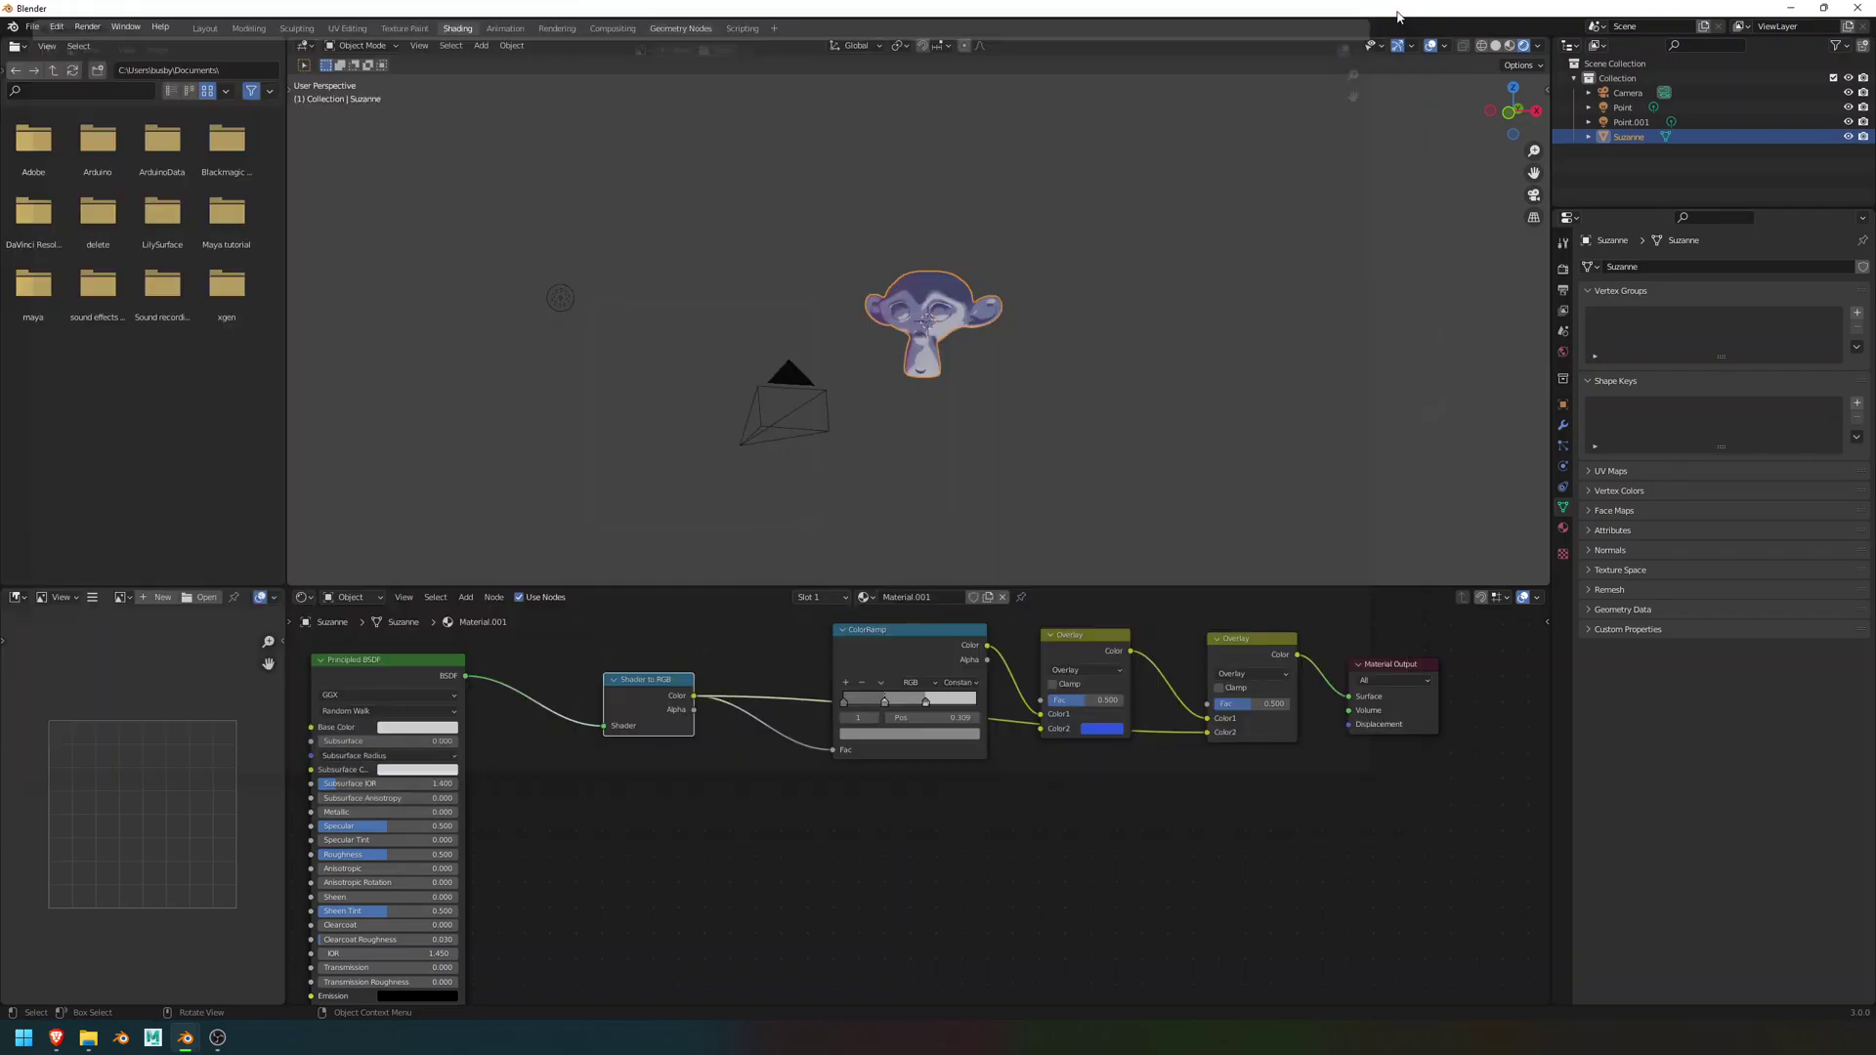